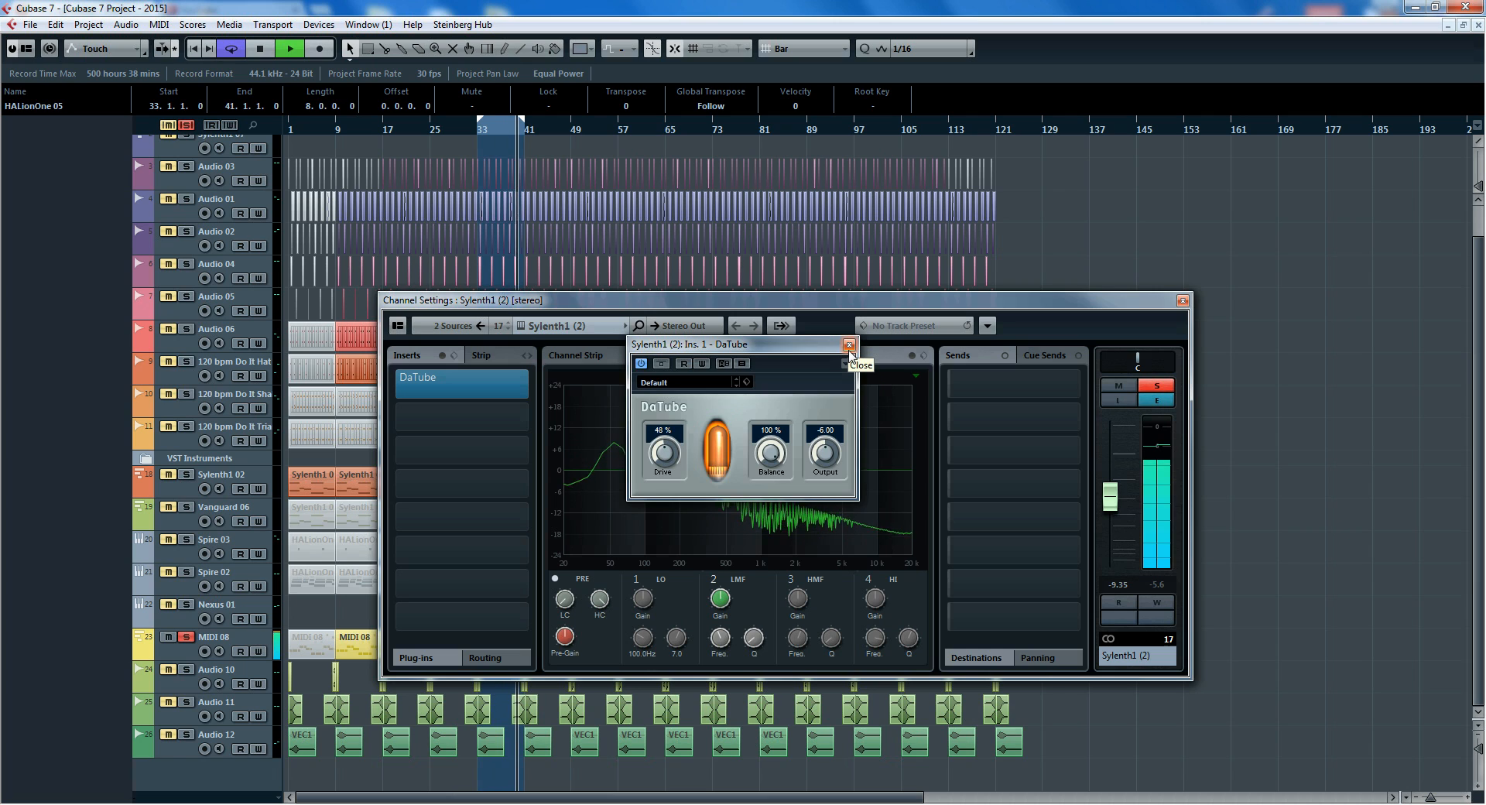
Step: Close the DaTube plug-in and the Sylenth1 channel settings, and turn off solo on the MIDI 08 track
left_click(849, 345)
left_click(1182, 300)
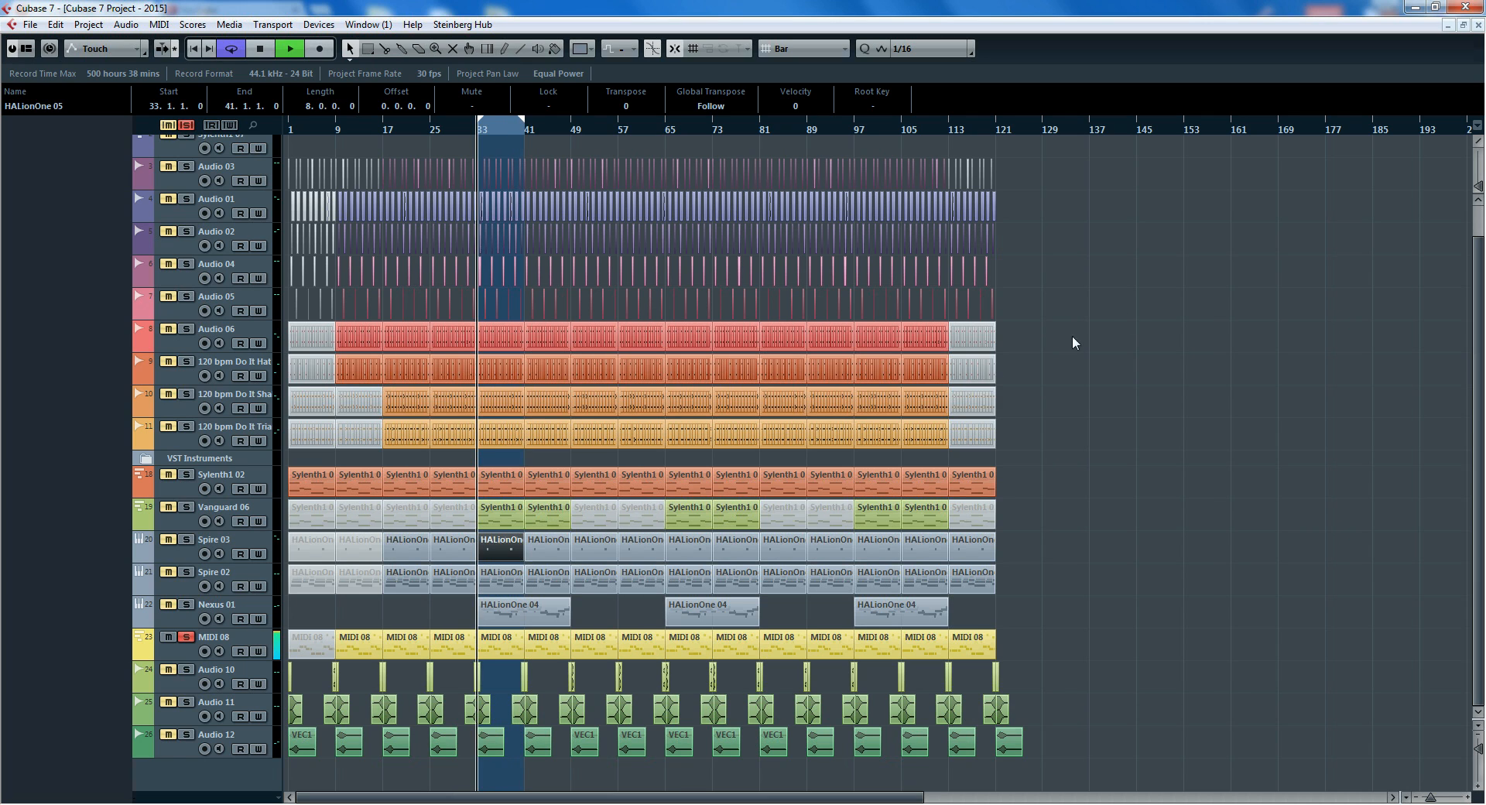
left_click(192, 638)
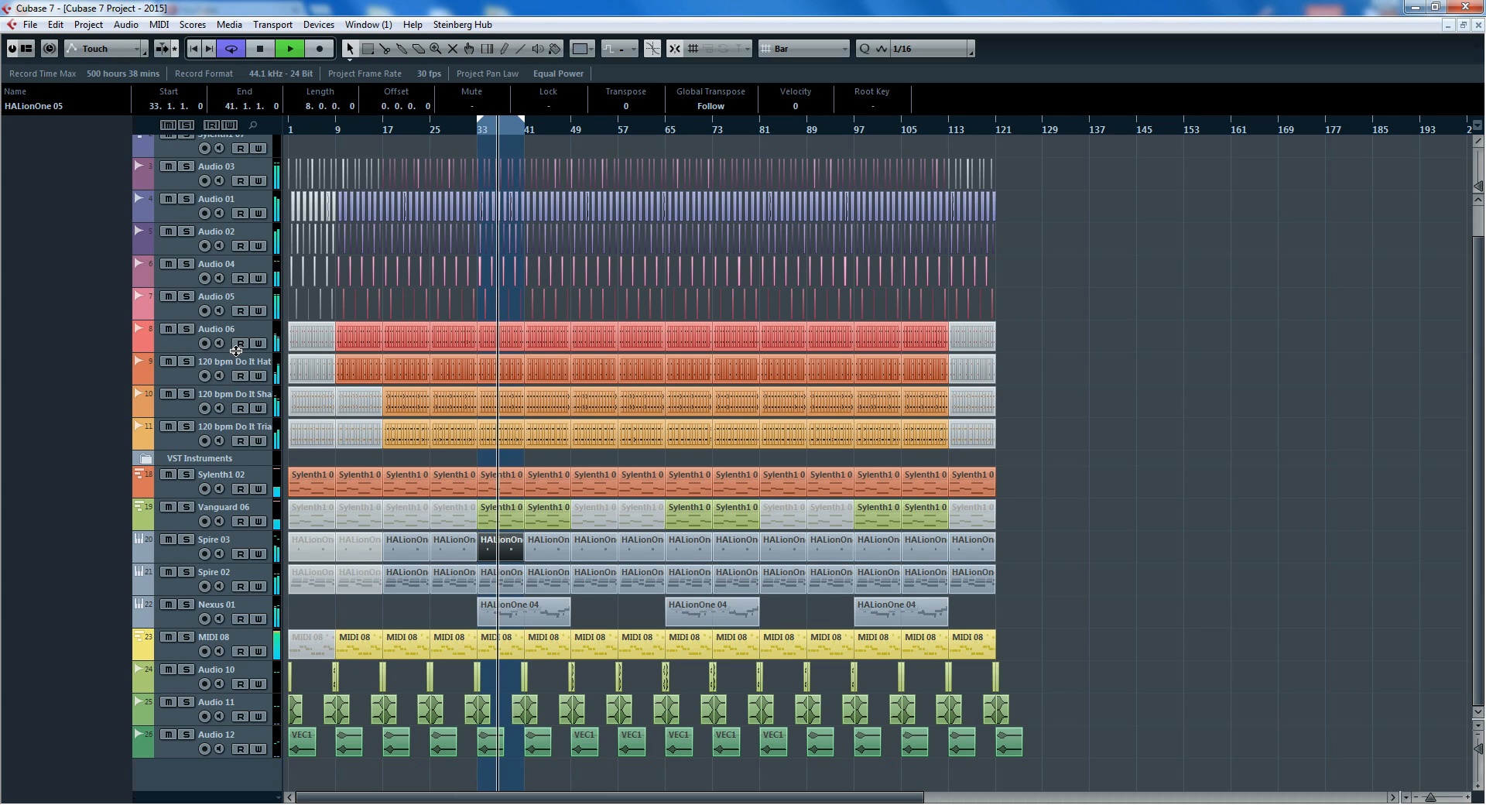
Step: Solo the Audio 03 track and enlarge the arrangement around the looped section from bar 33 to 41
scroll(274, 443, "up", 2)
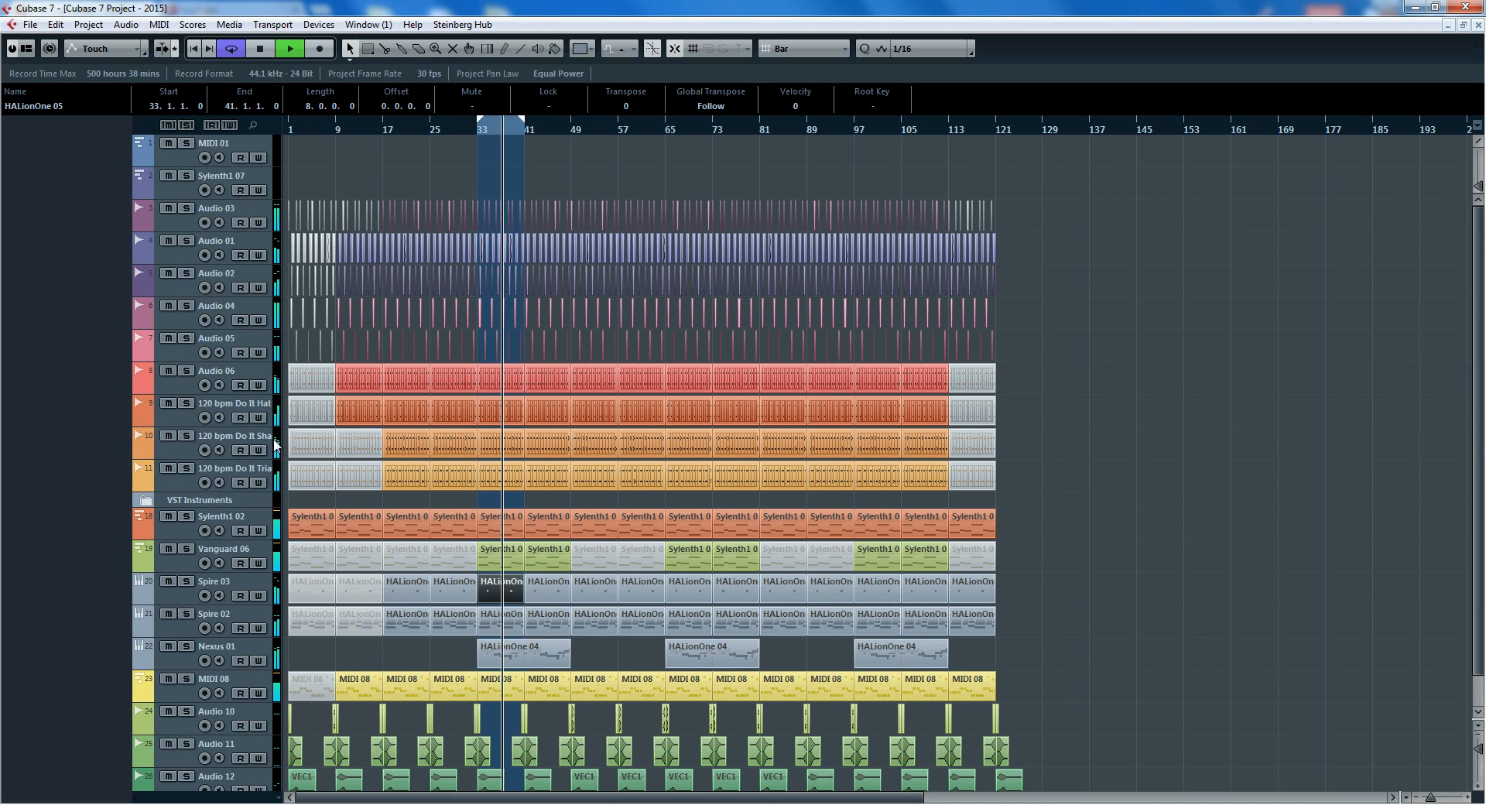
left_click(188, 209)
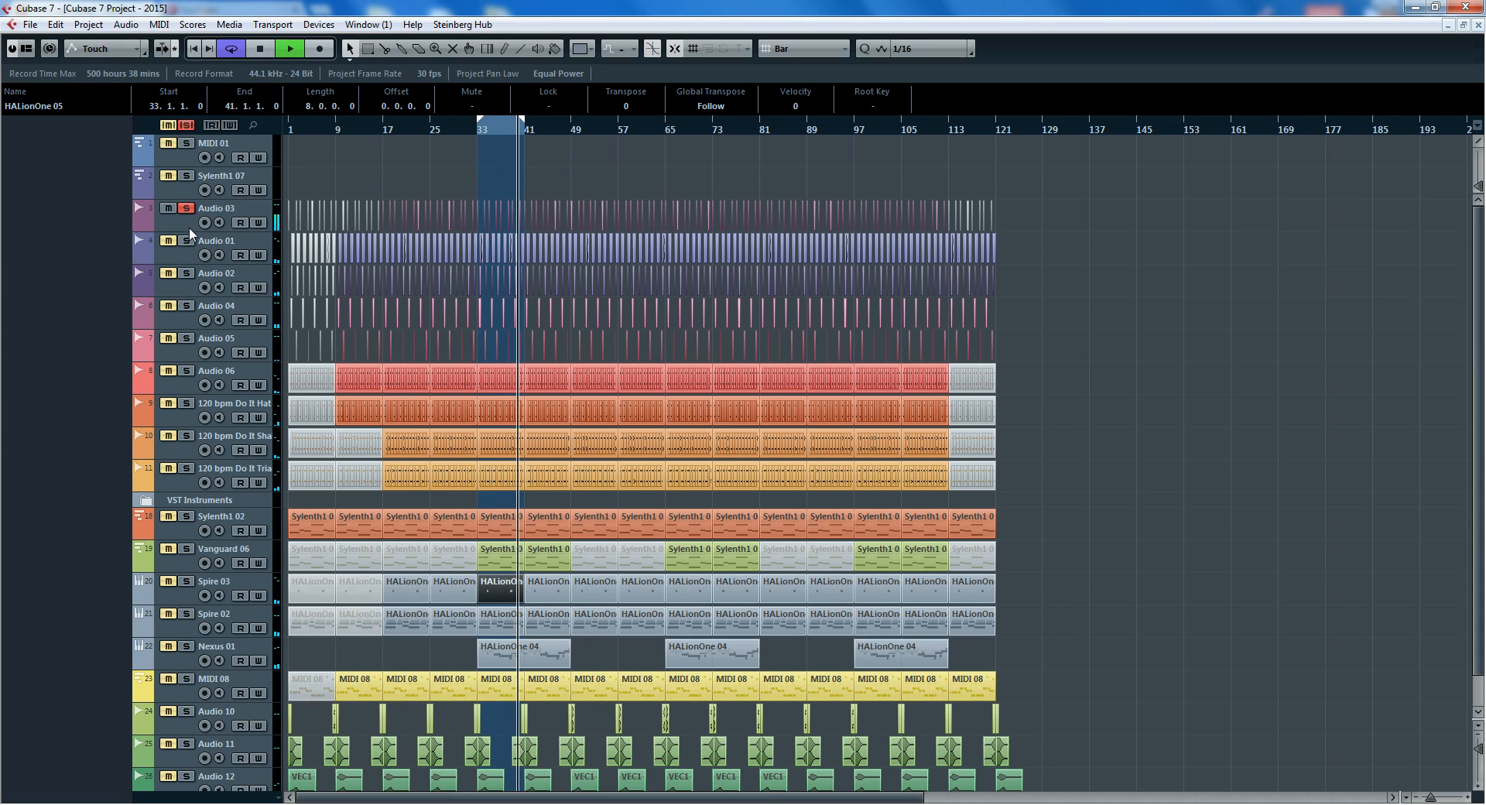
key("h")
key("h")
key("h")
key("h")
key("h")
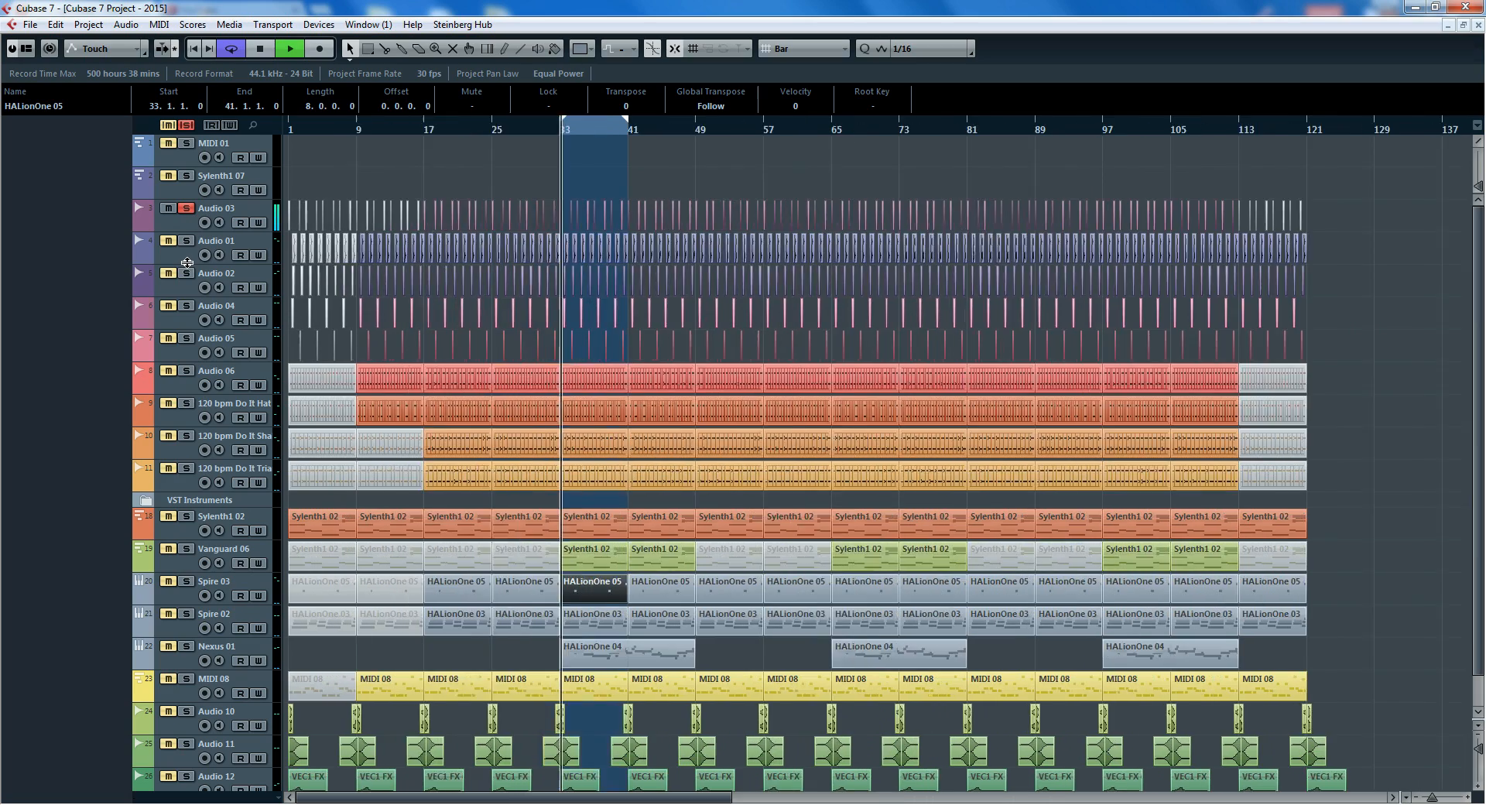
key("h")
key("h")
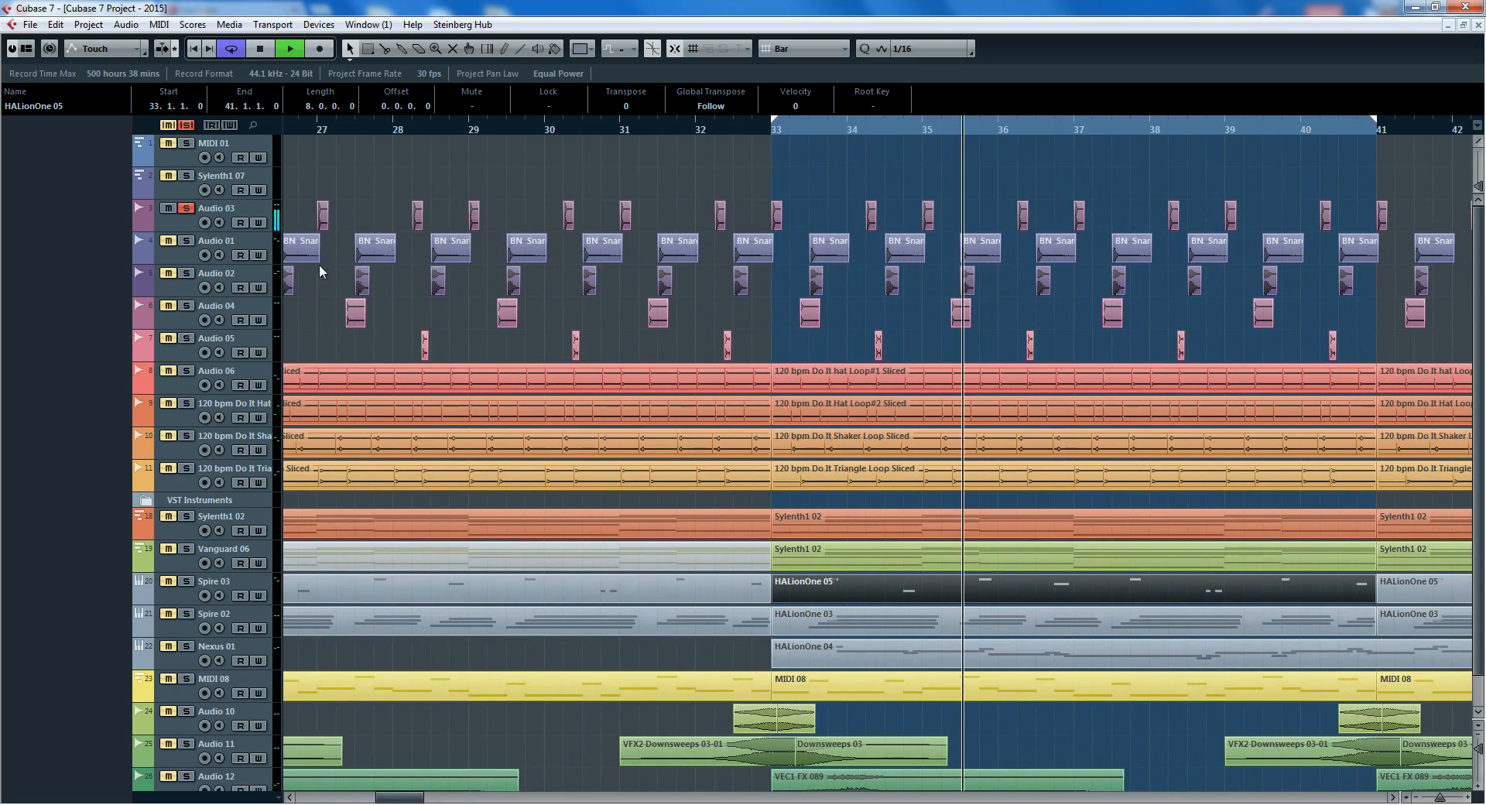
Step: Open the channel settings of Audio 03 and remove its SPECTRAPHY and Oxford EQ Native inserts
left_click(249, 215)
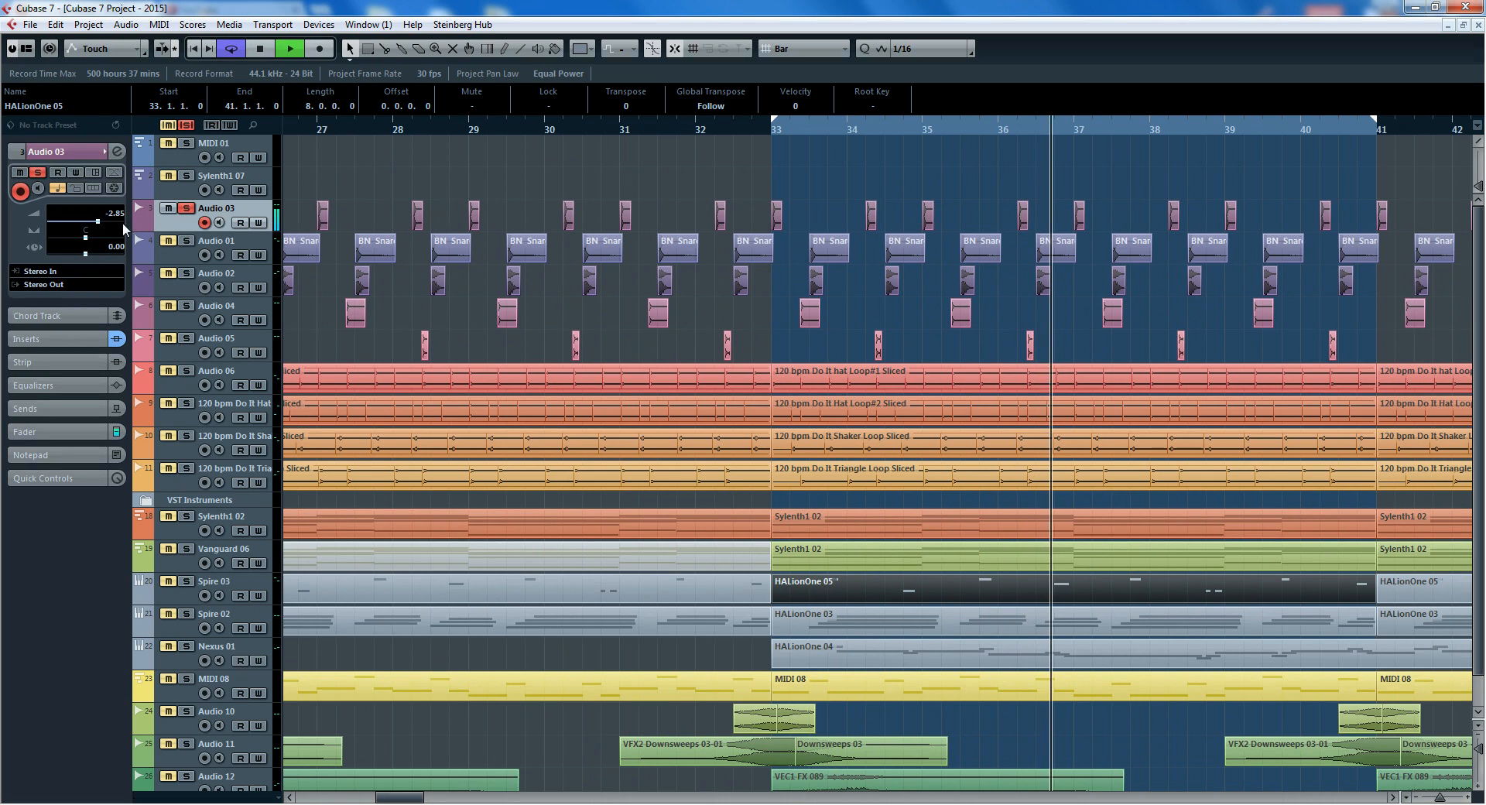
left_click(118, 151)
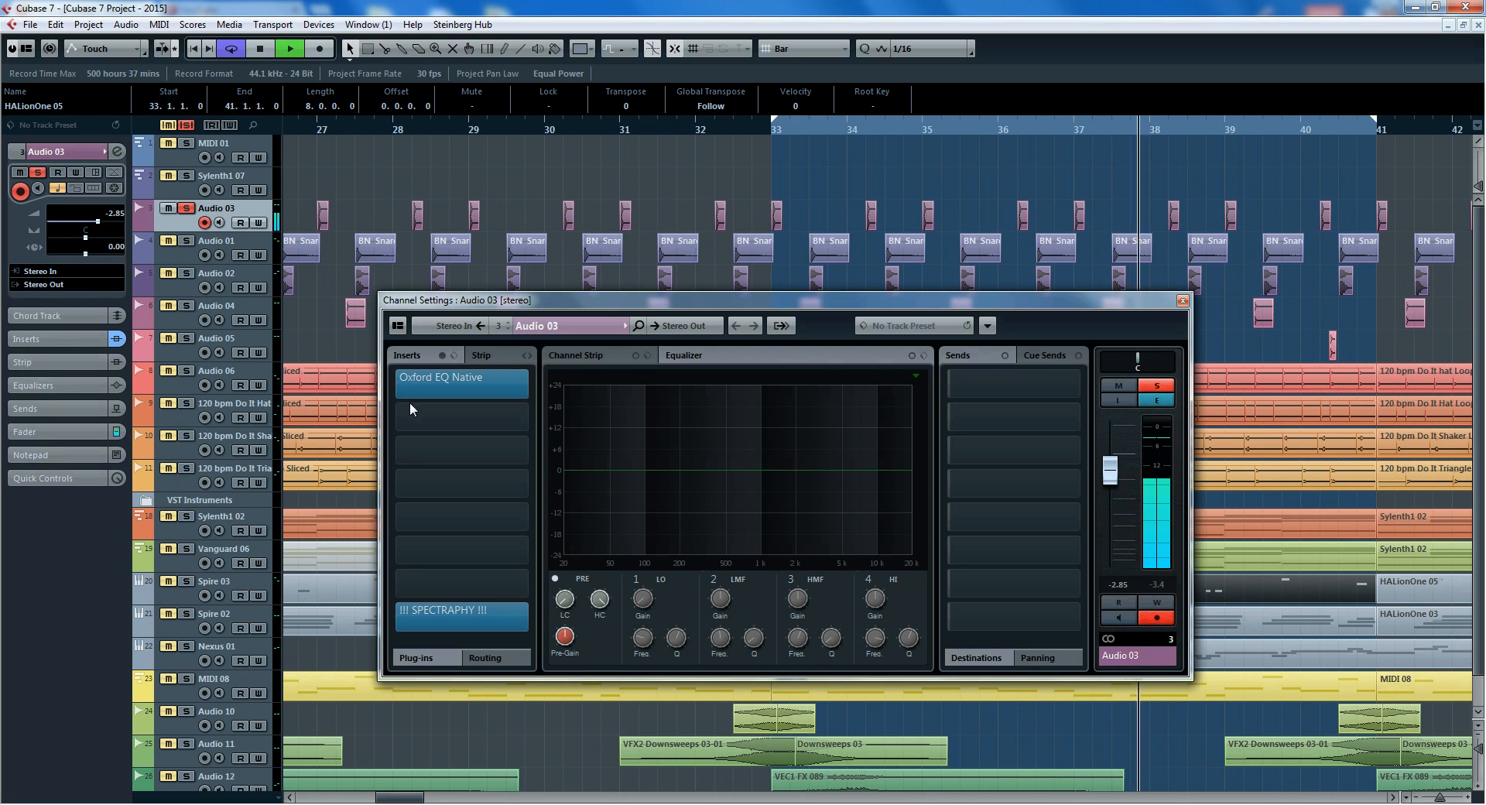
left_click_drag(457, 615, 263, 660)
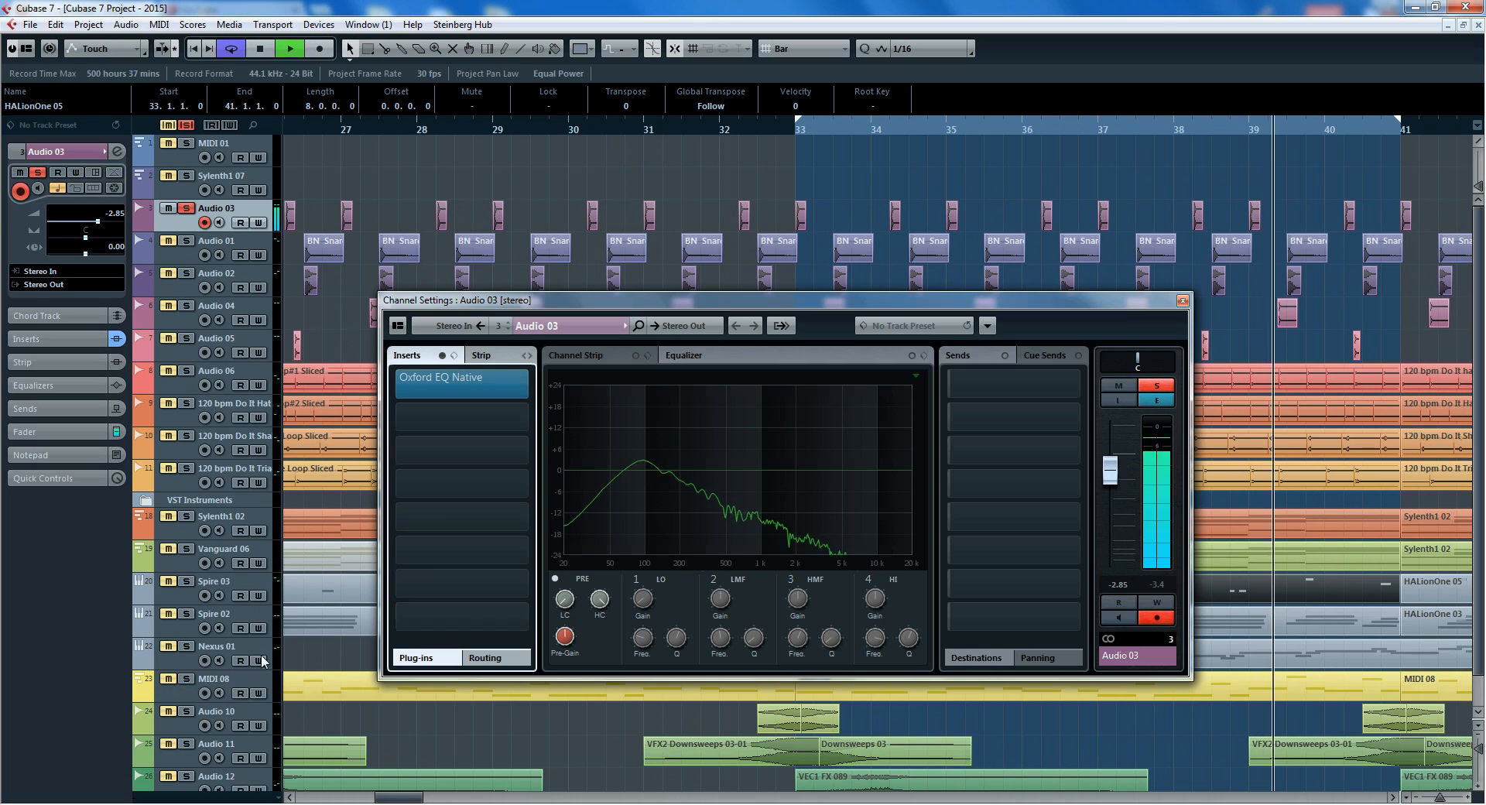
left_click(462, 385)
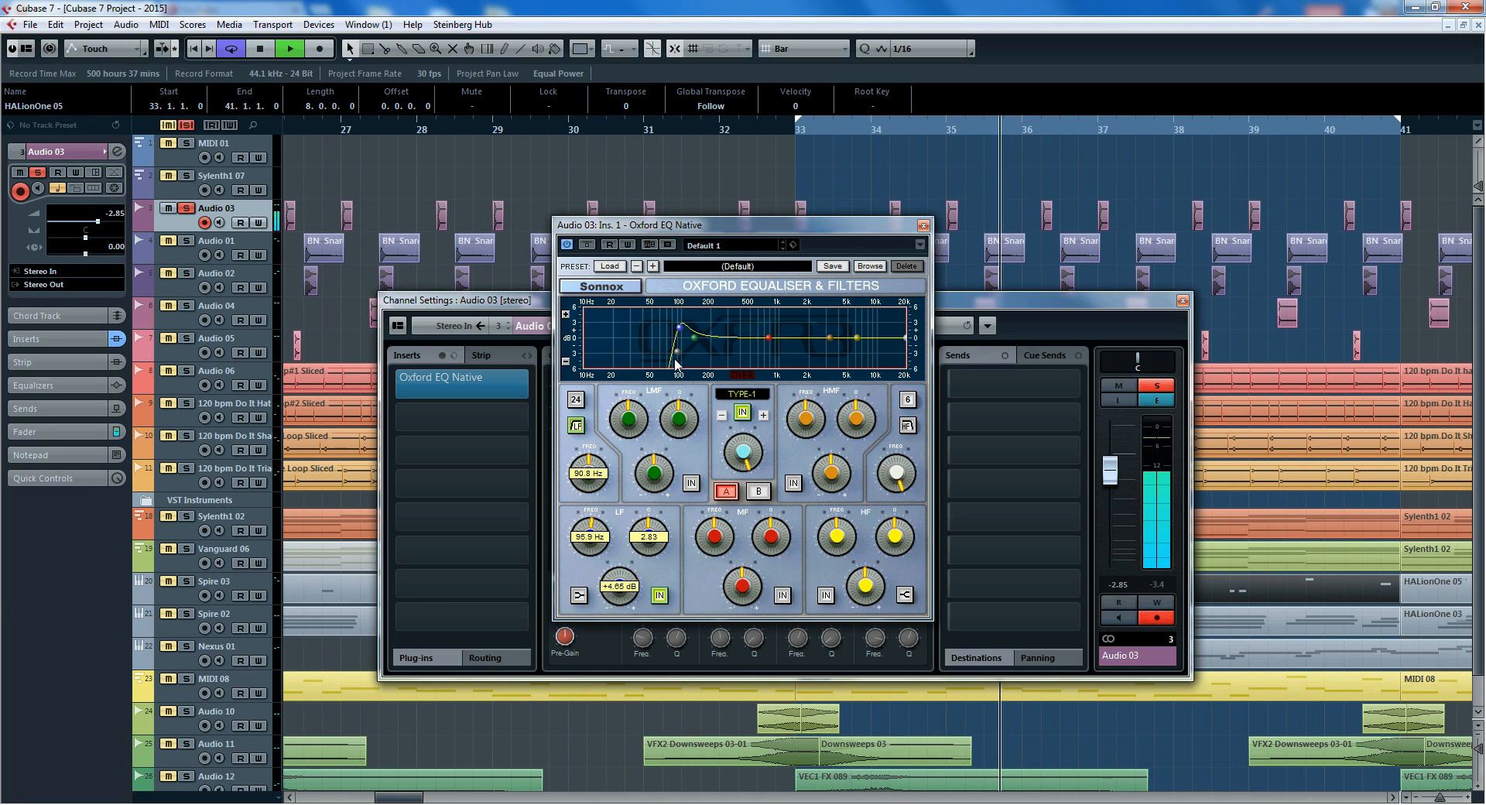
left_click(921, 229)
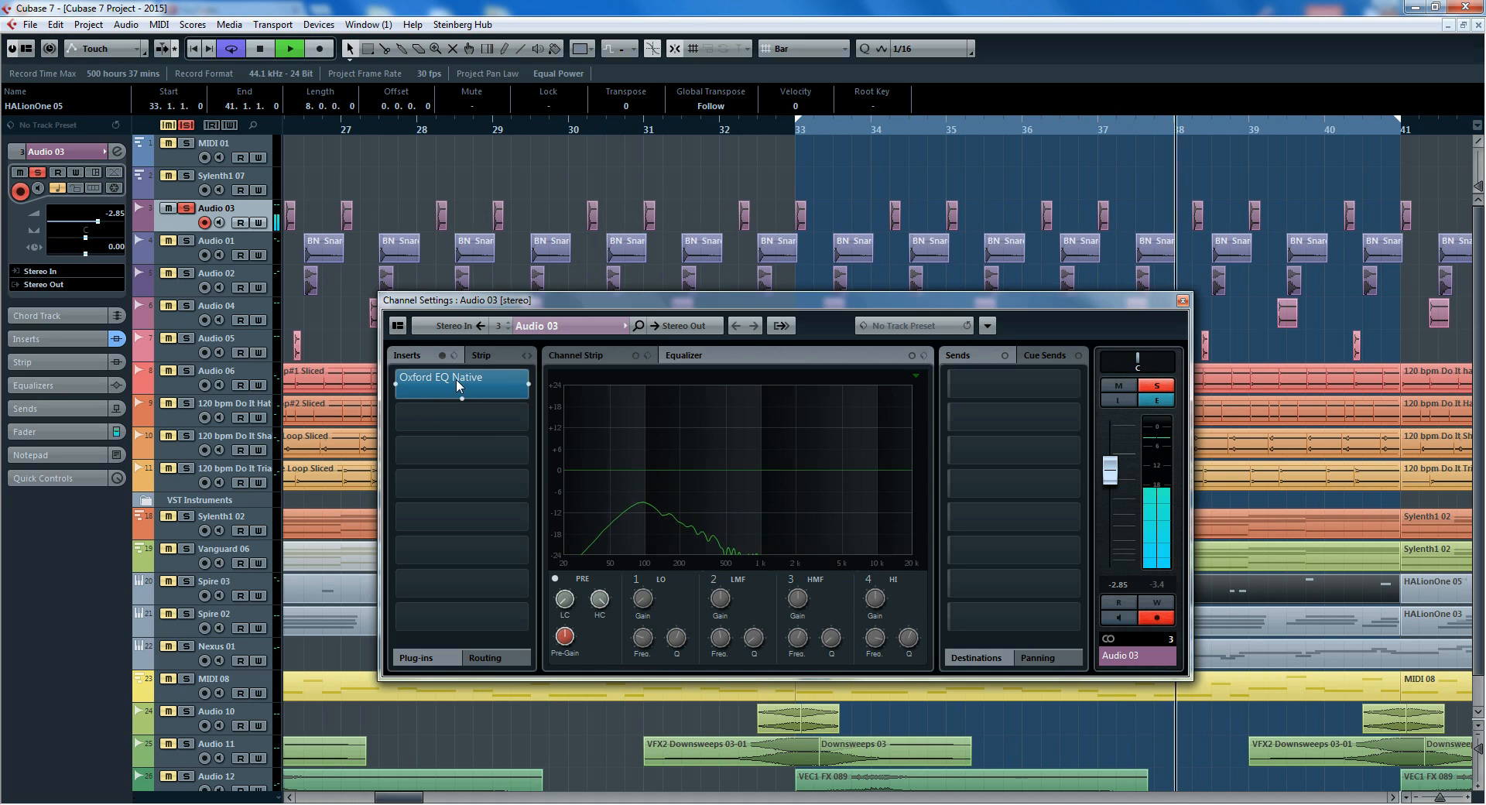
left_click_drag(456, 380, 8, 671)
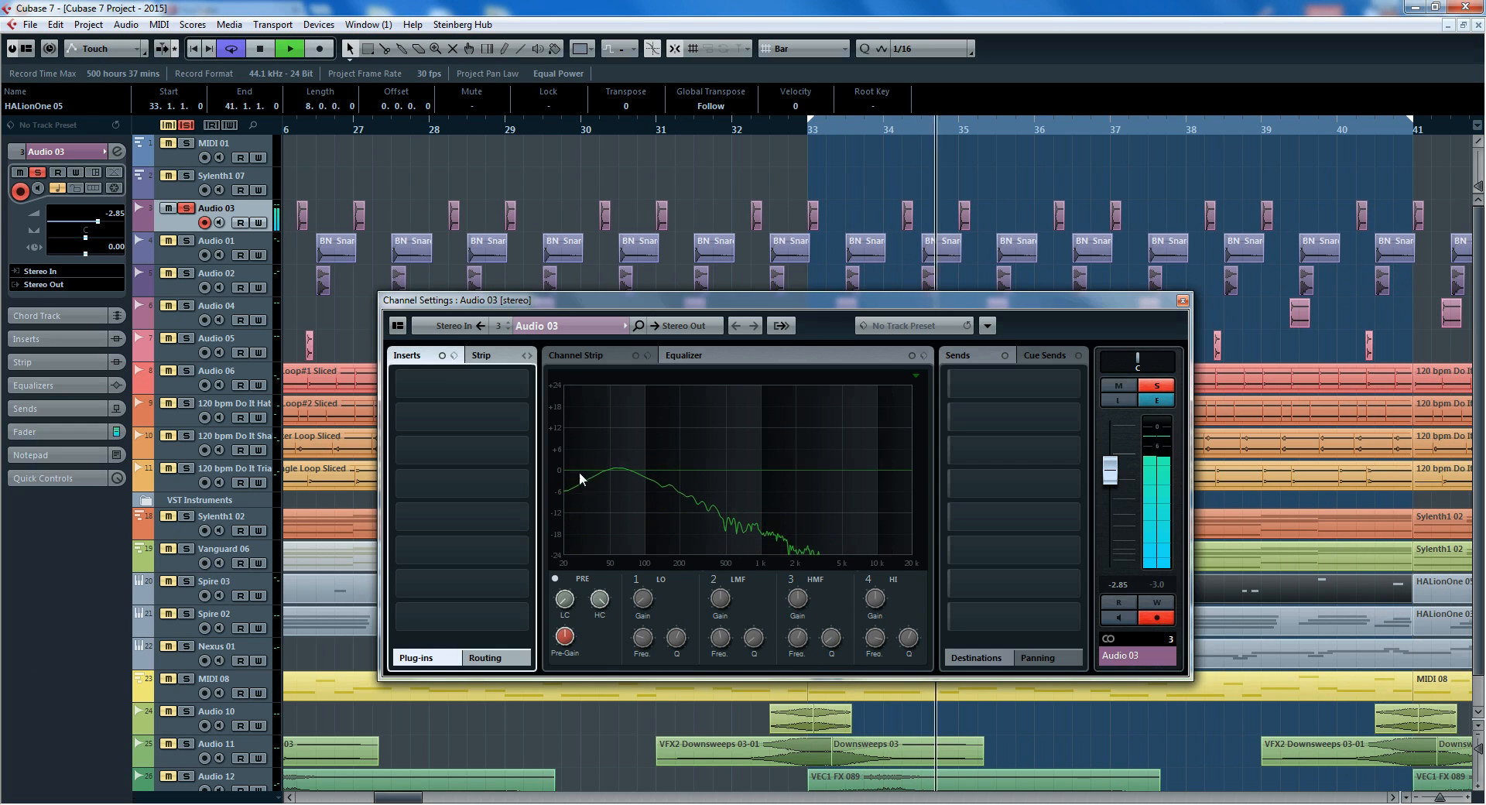
Step: Enable the low EQ band on Audio 03 and lower its frequency to 20 Hz
left_click(627, 579)
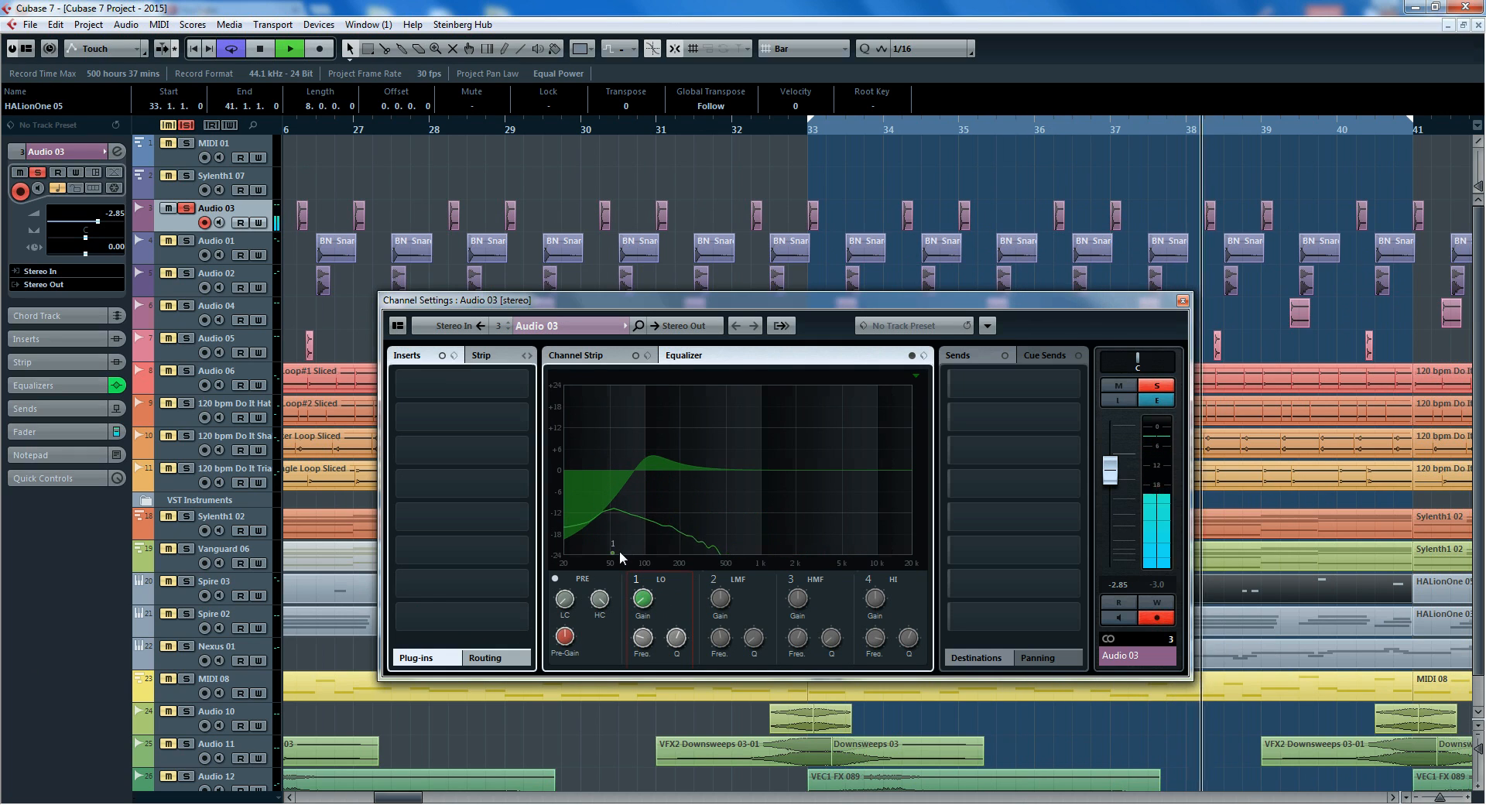
left_click_drag(617, 552, 594, 556)
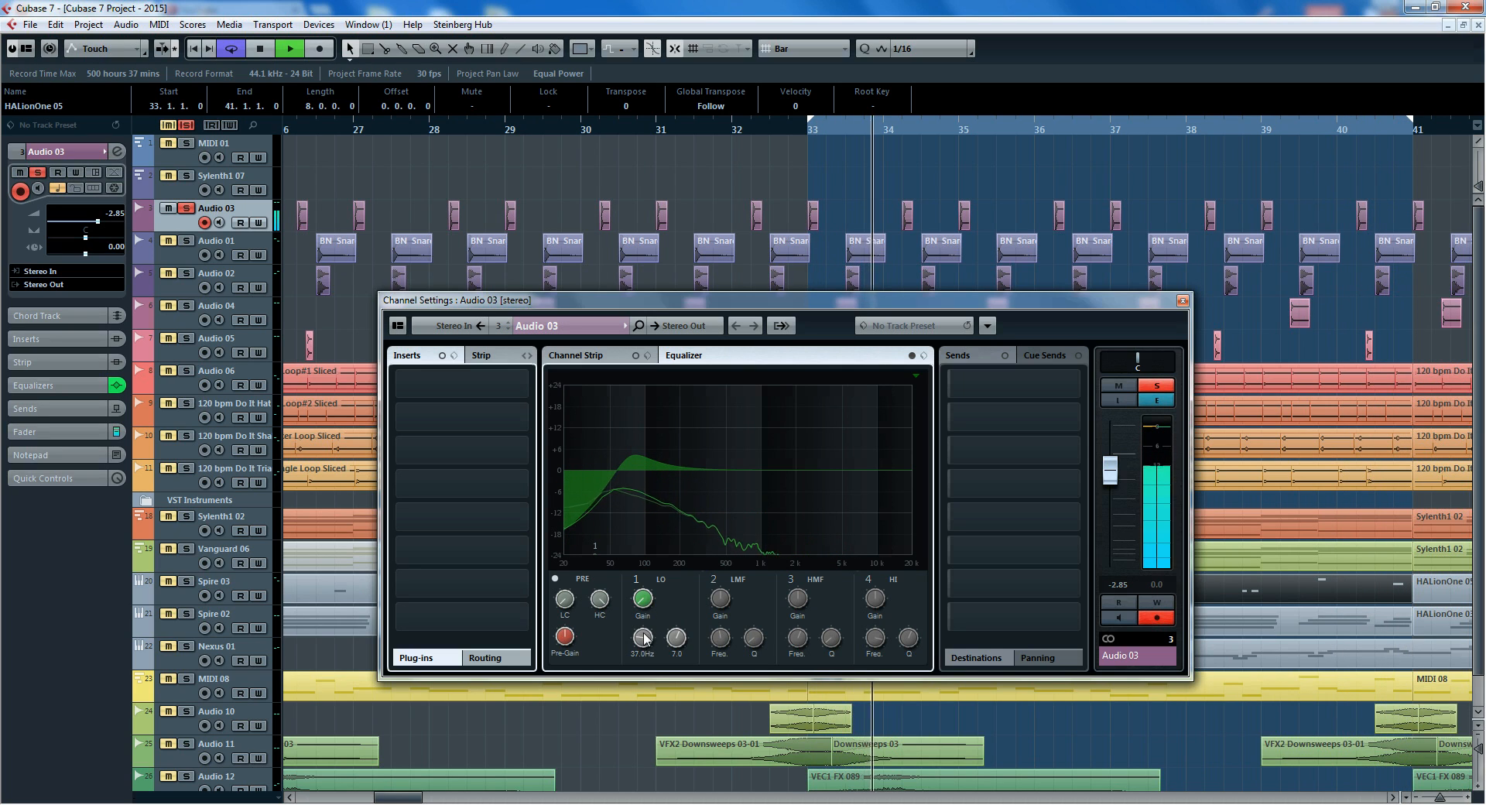
left_click_drag(642, 636, 649, 668)
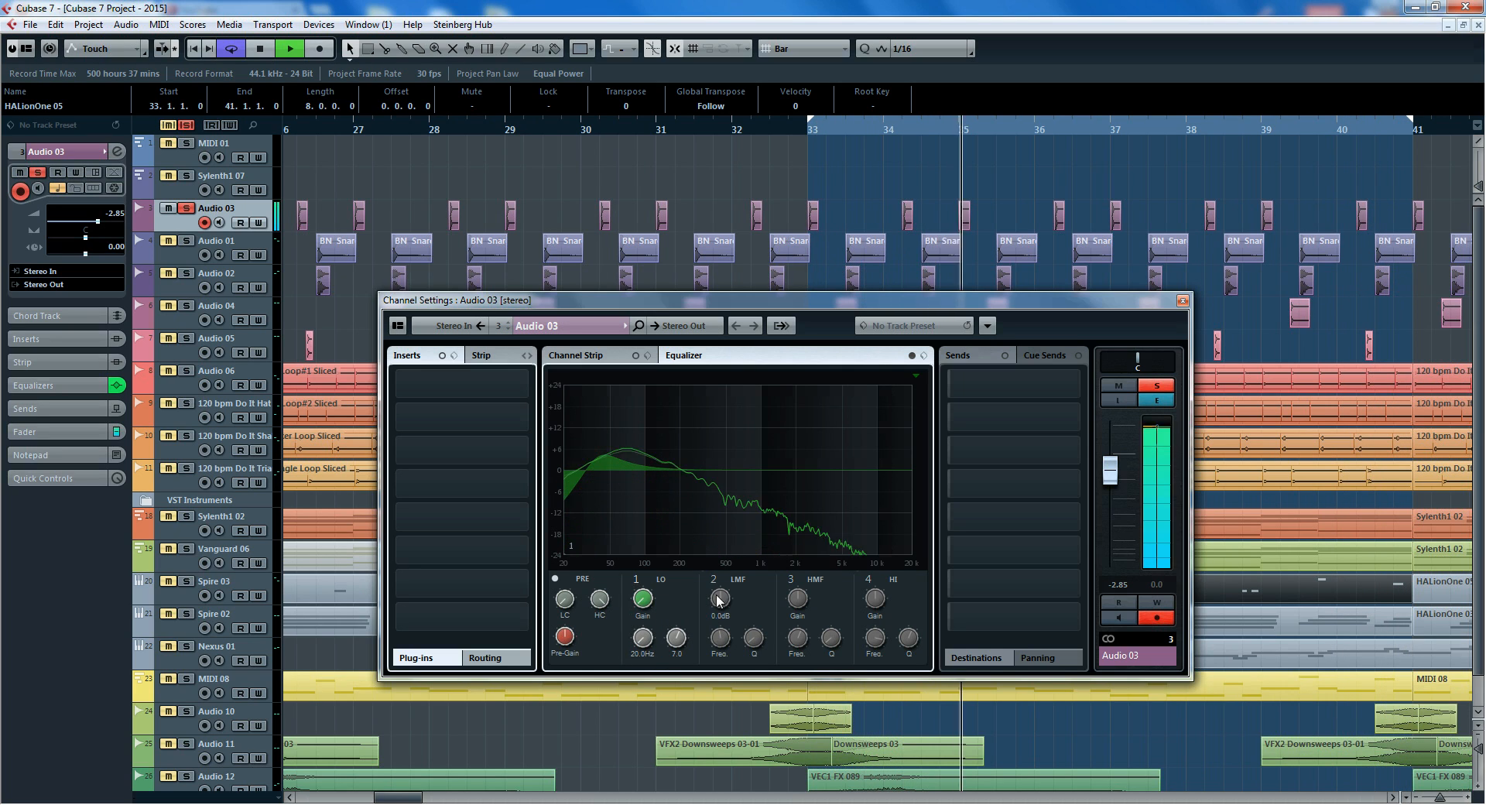
Step: Compare High Pass I and High Pass II for the low EQ band of Audio 03 and settle on High Pass I
left_click(694, 588)
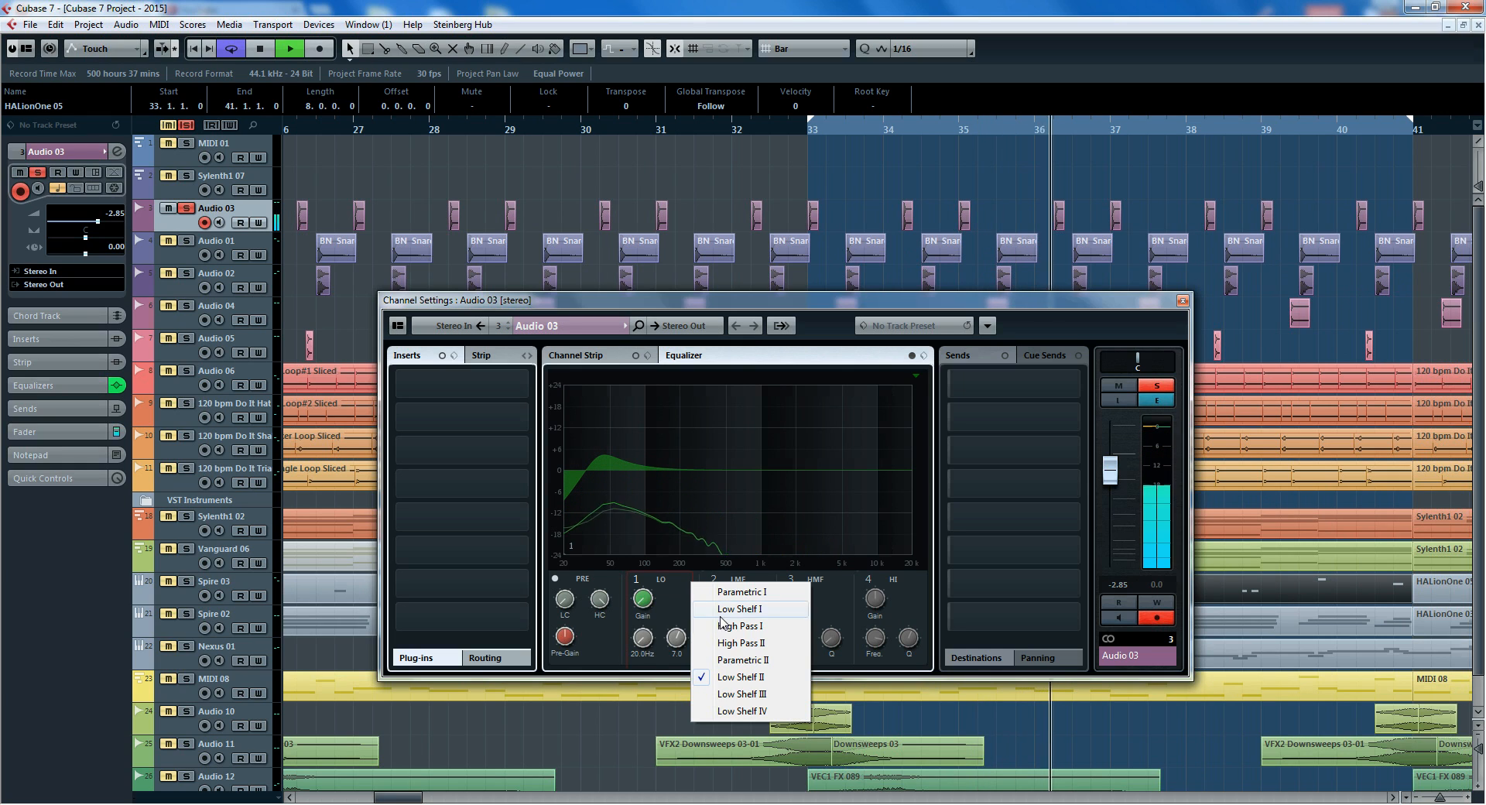
left_click(742, 627)
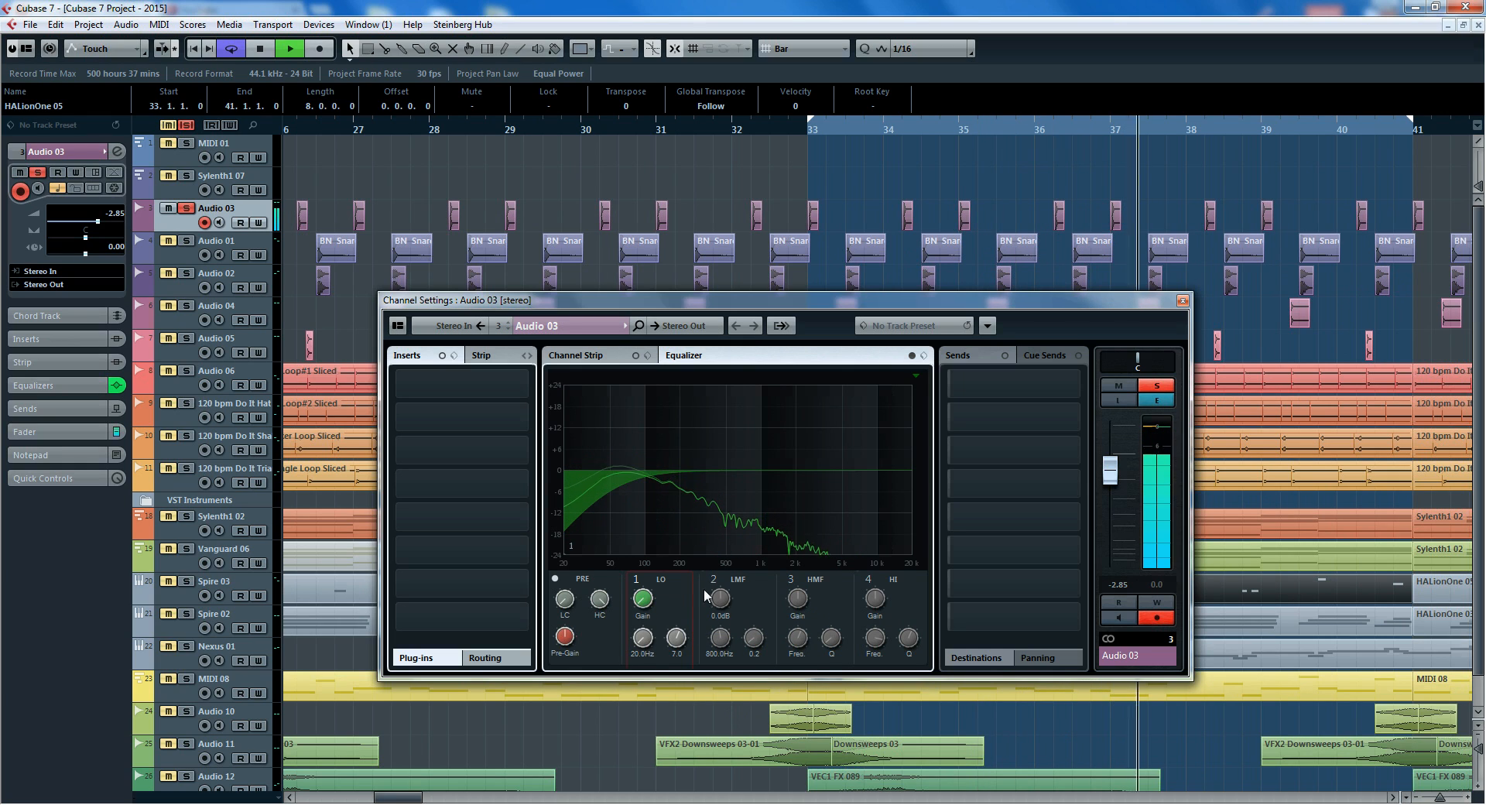
left_click(693, 580)
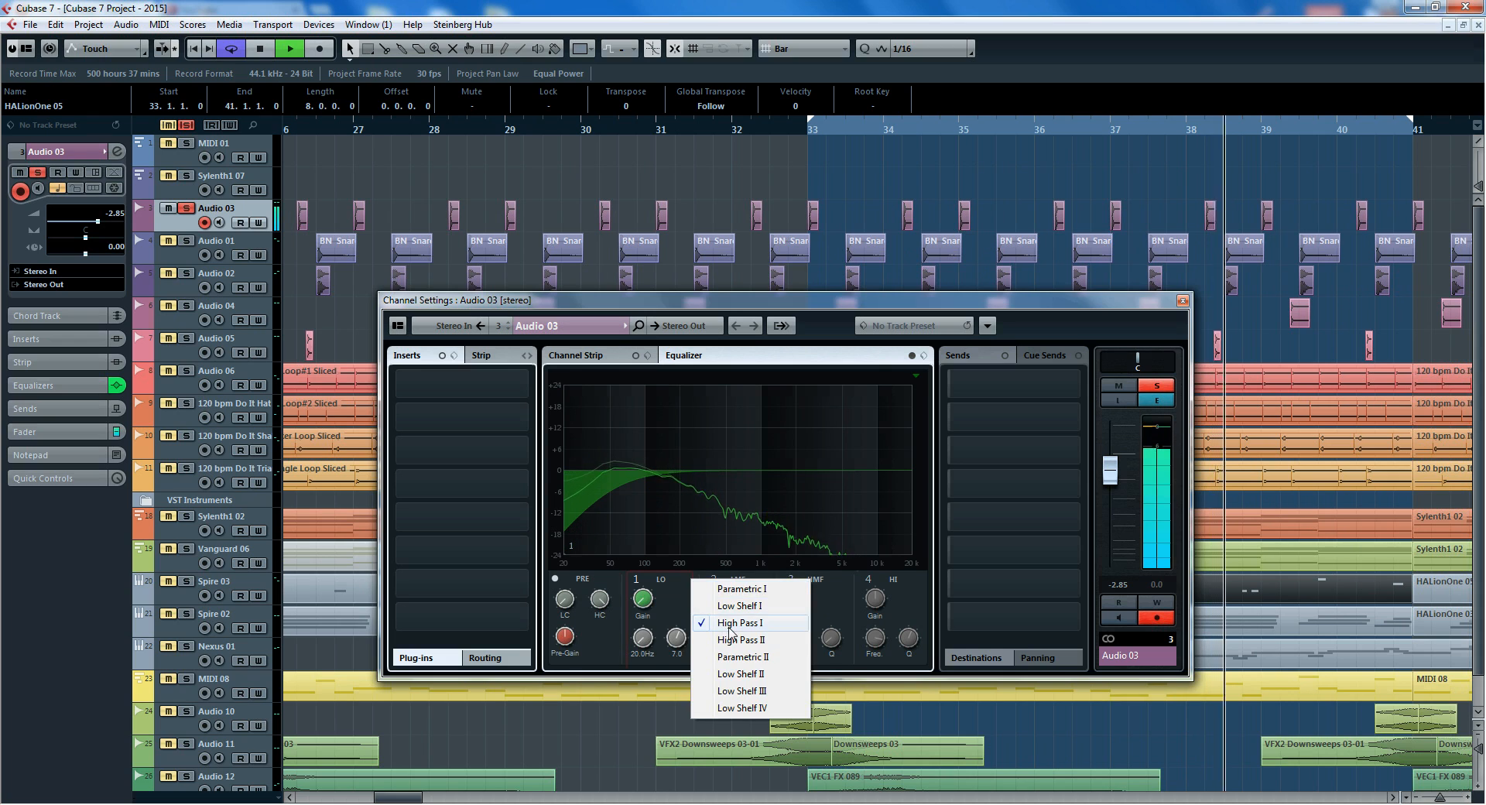
left_click(733, 640)
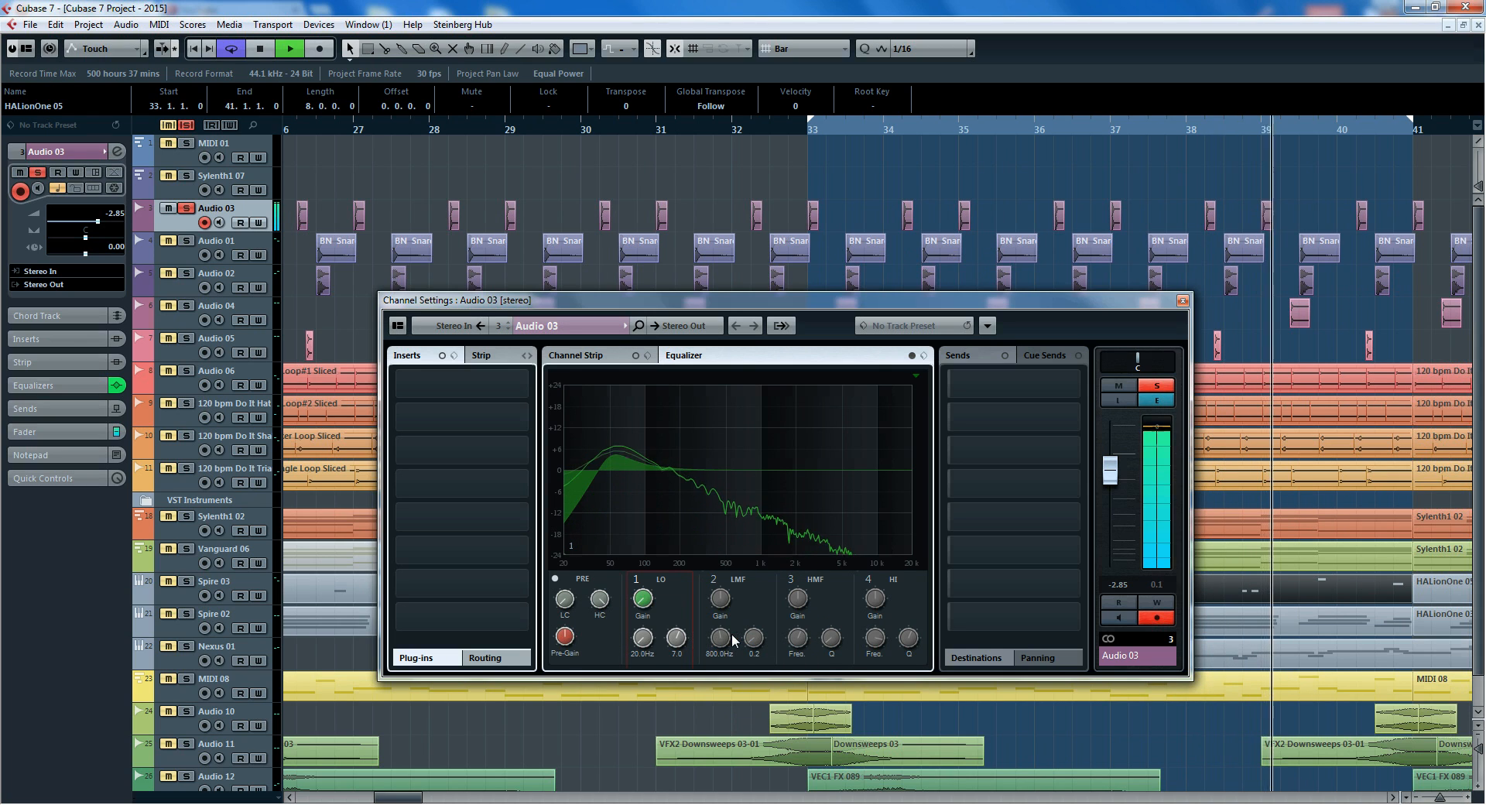
left_click(692, 580)
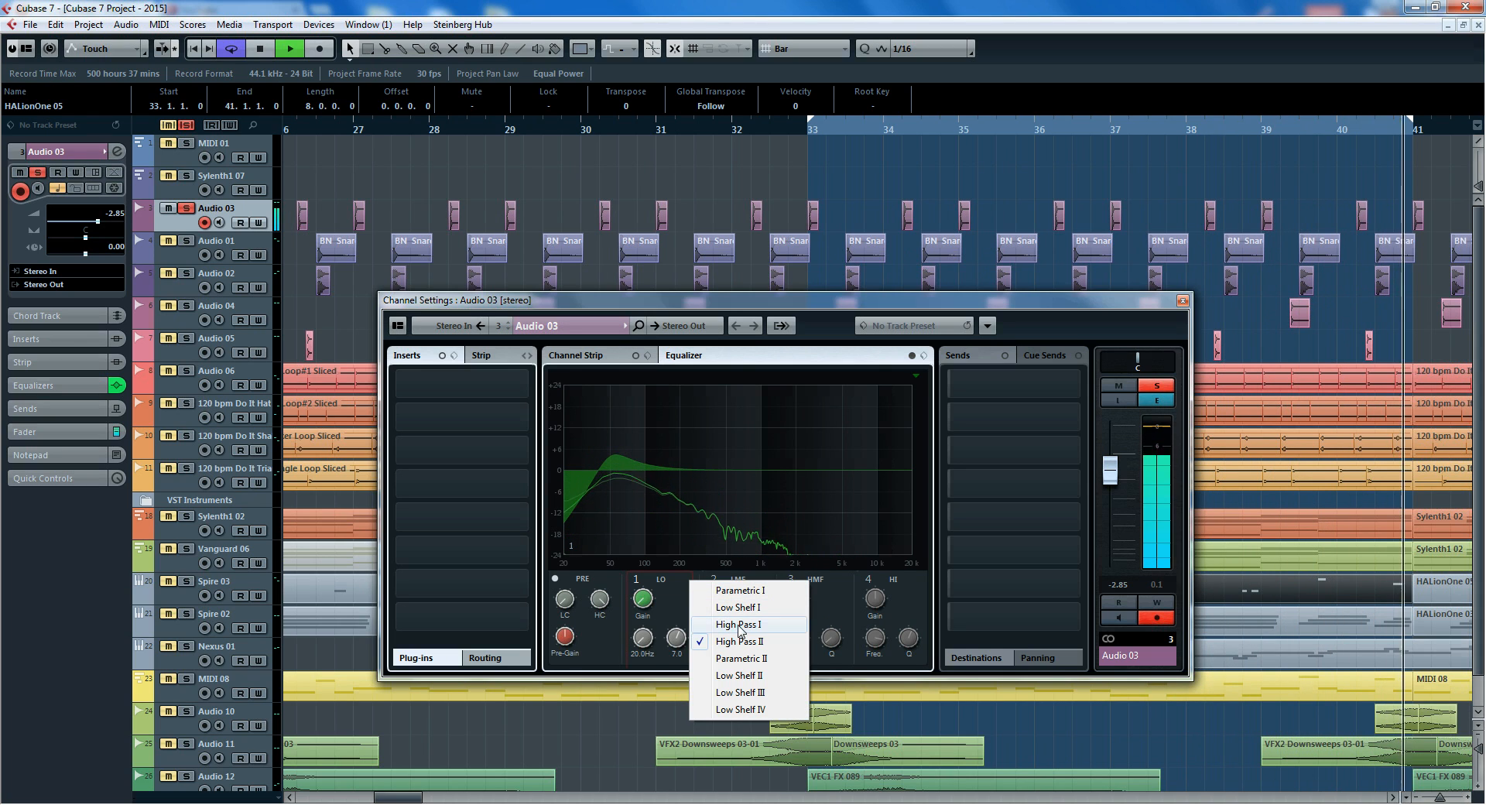
left_click(737, 627)
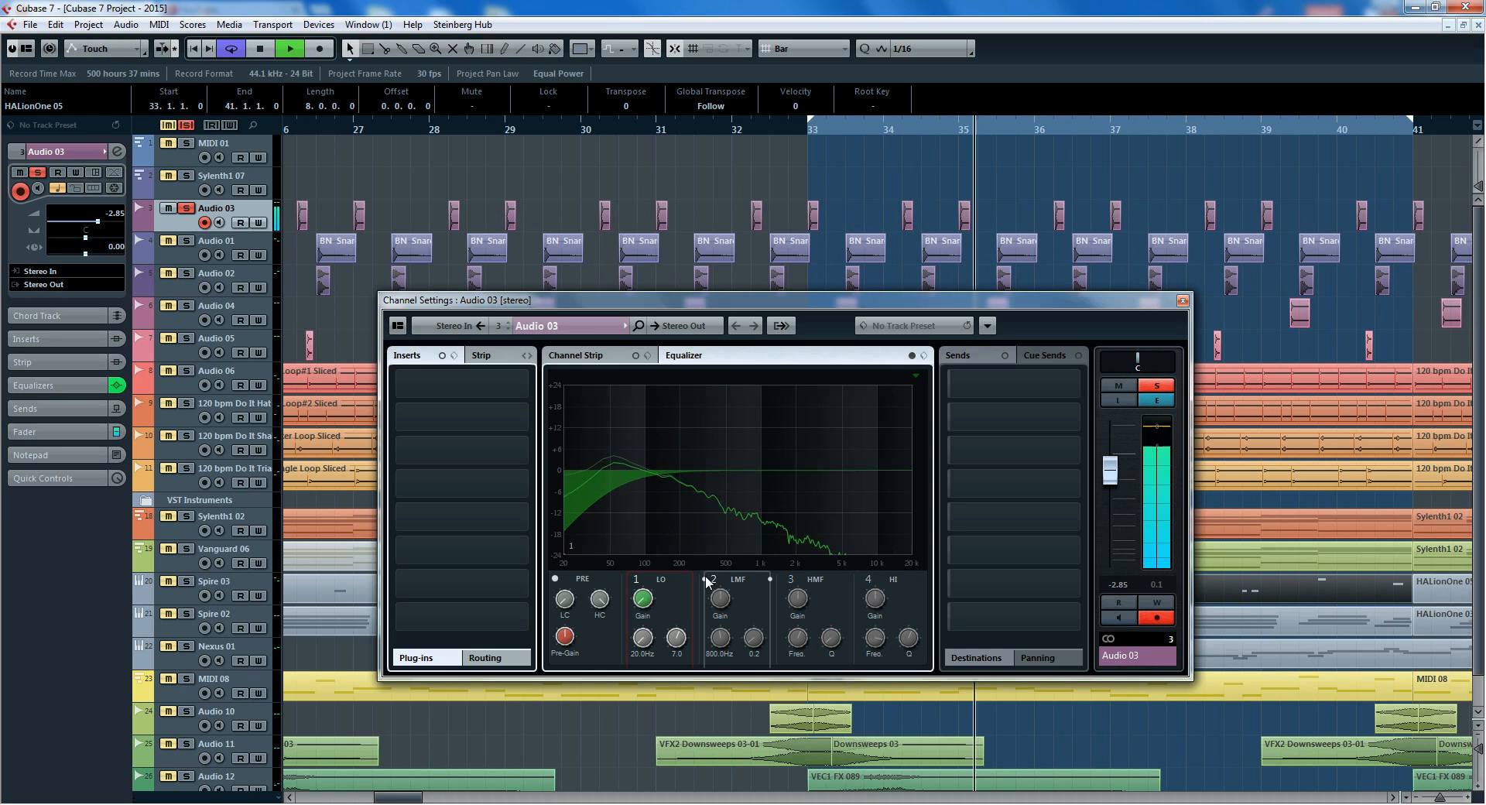
Step: Enable the low-mid EQ band on Audio 03 and shape a narrow boost at 77.2 Hz with a Q of 5.3
left_click(705, 579)
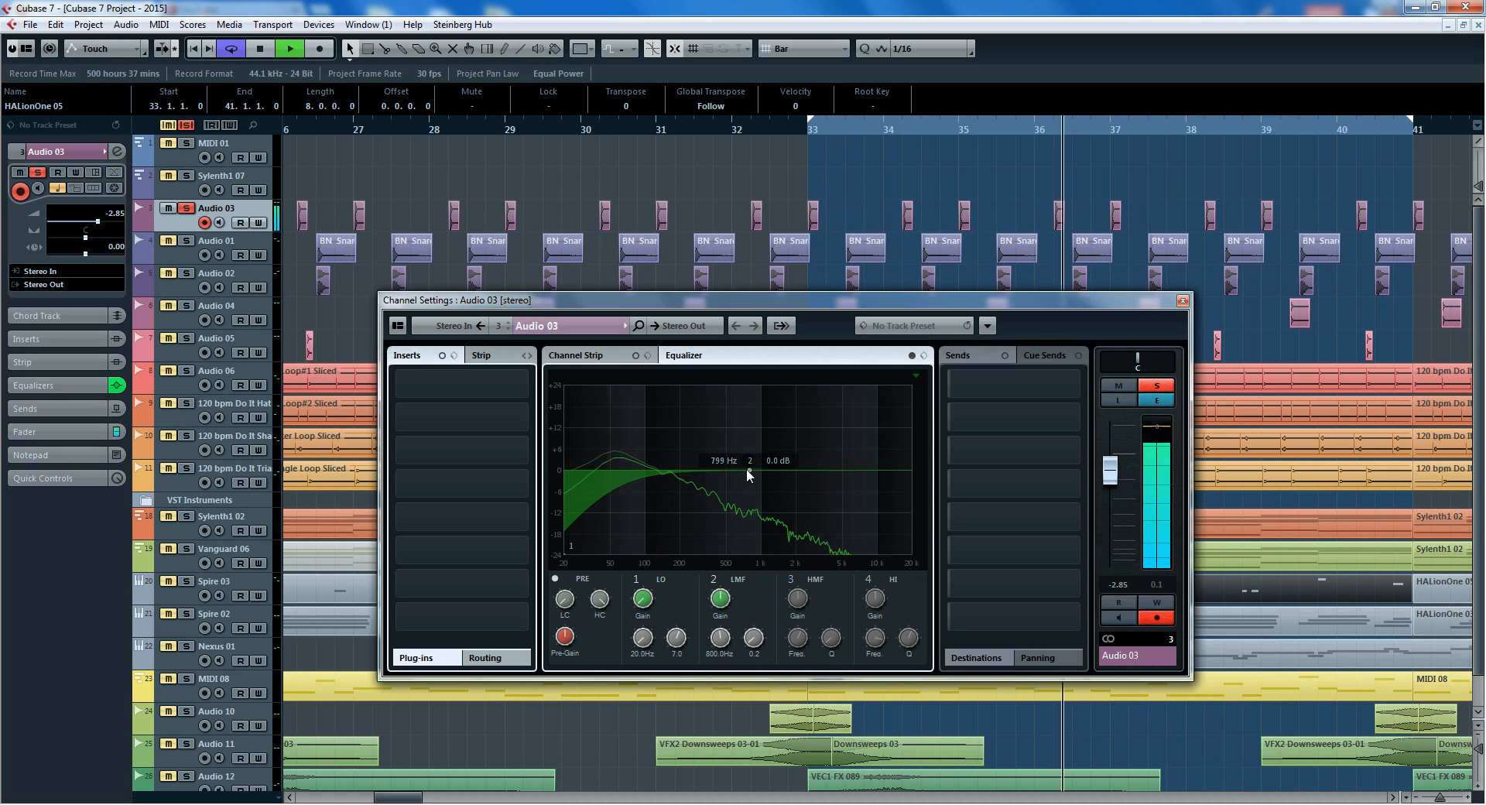
left_click_drag(748, 470, 635, 460)
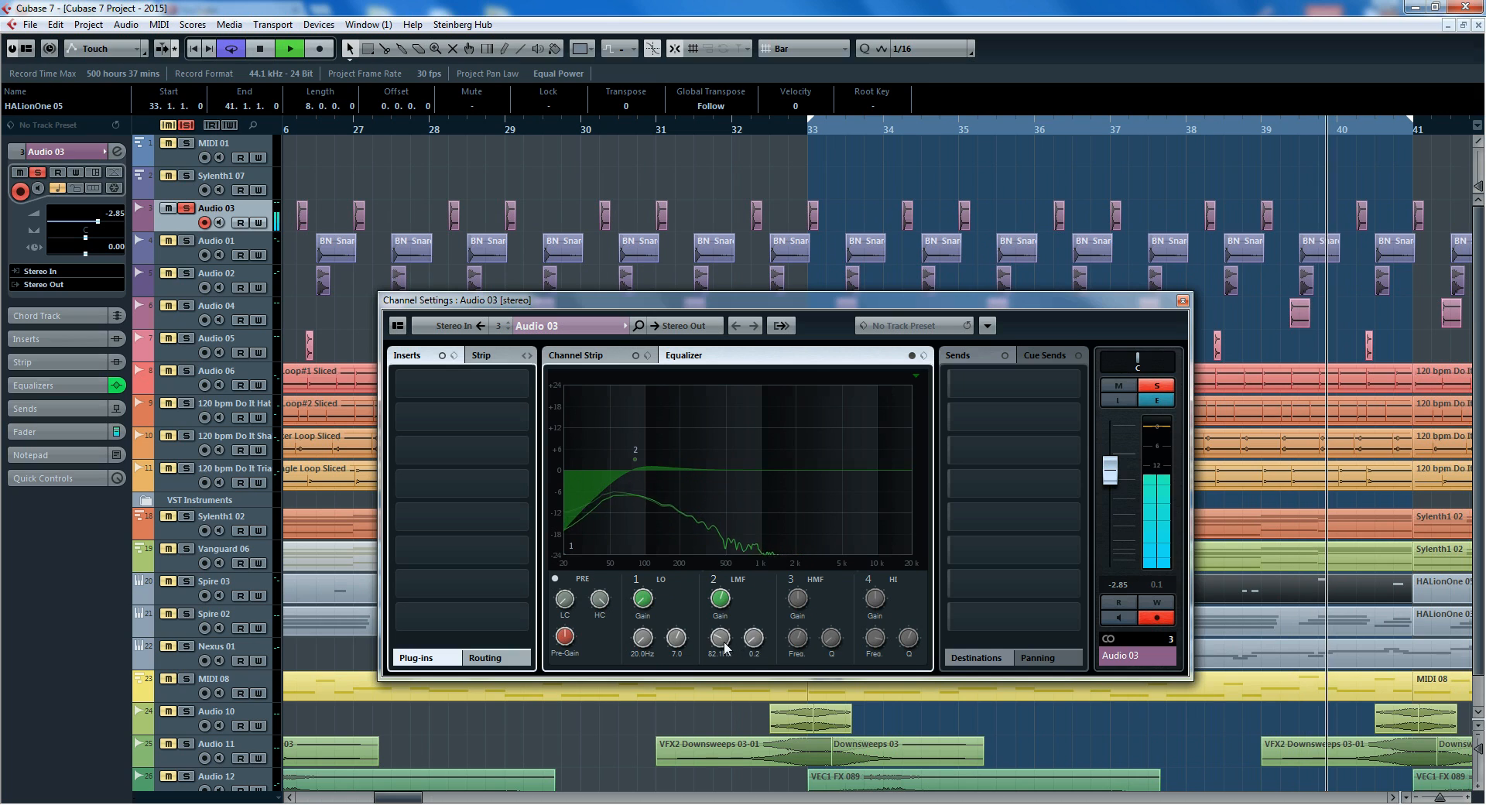
left_click_drag(753, 637, 754, 602)
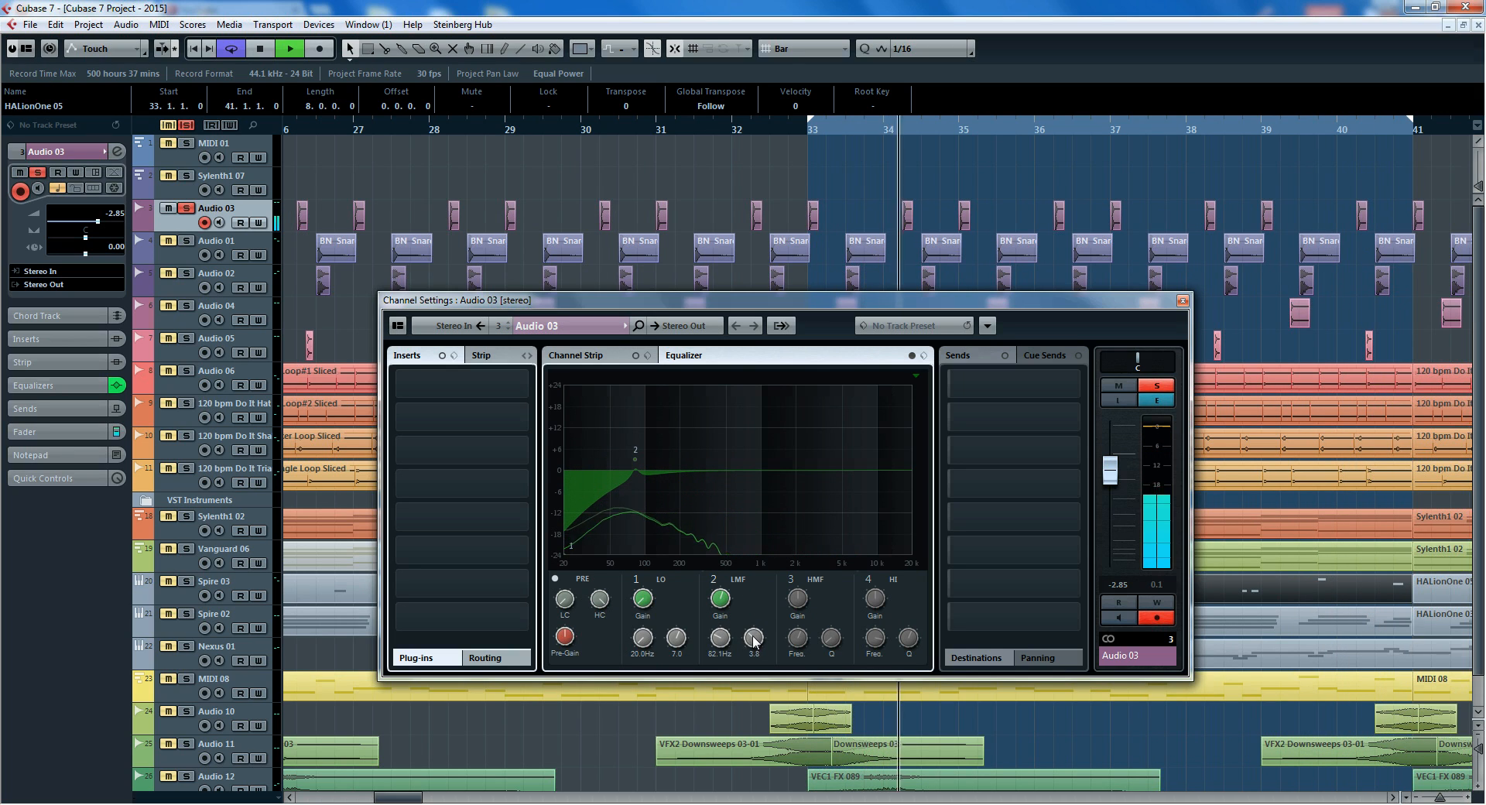
left_click_drag(753, 636, 719, 582)
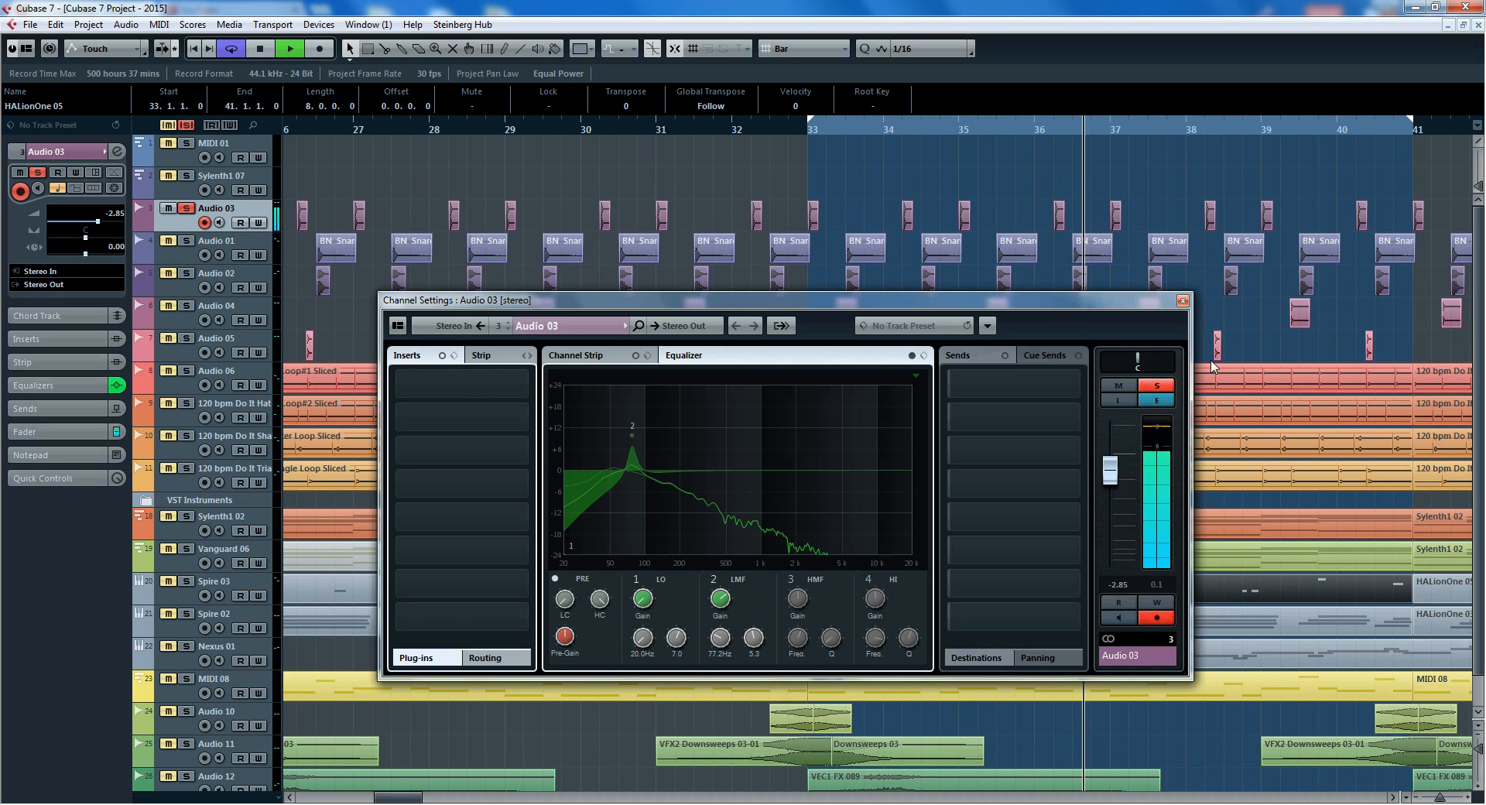
Step: Add Audio 01 to the soloed tracks, and rename Audio 03 as kick and Audio 01 as clap
left_click(185, 241)
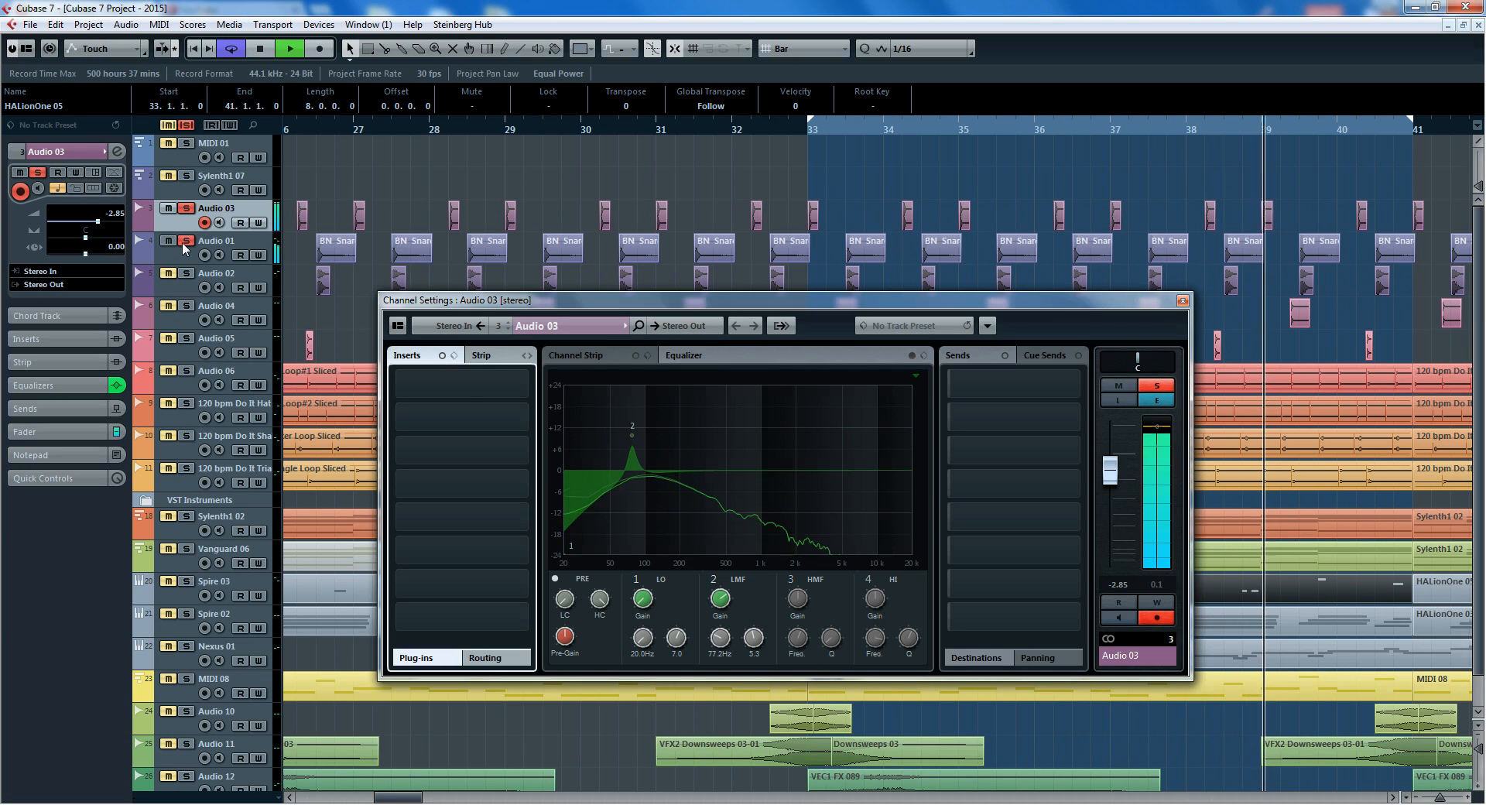
left_click(1182, 300)
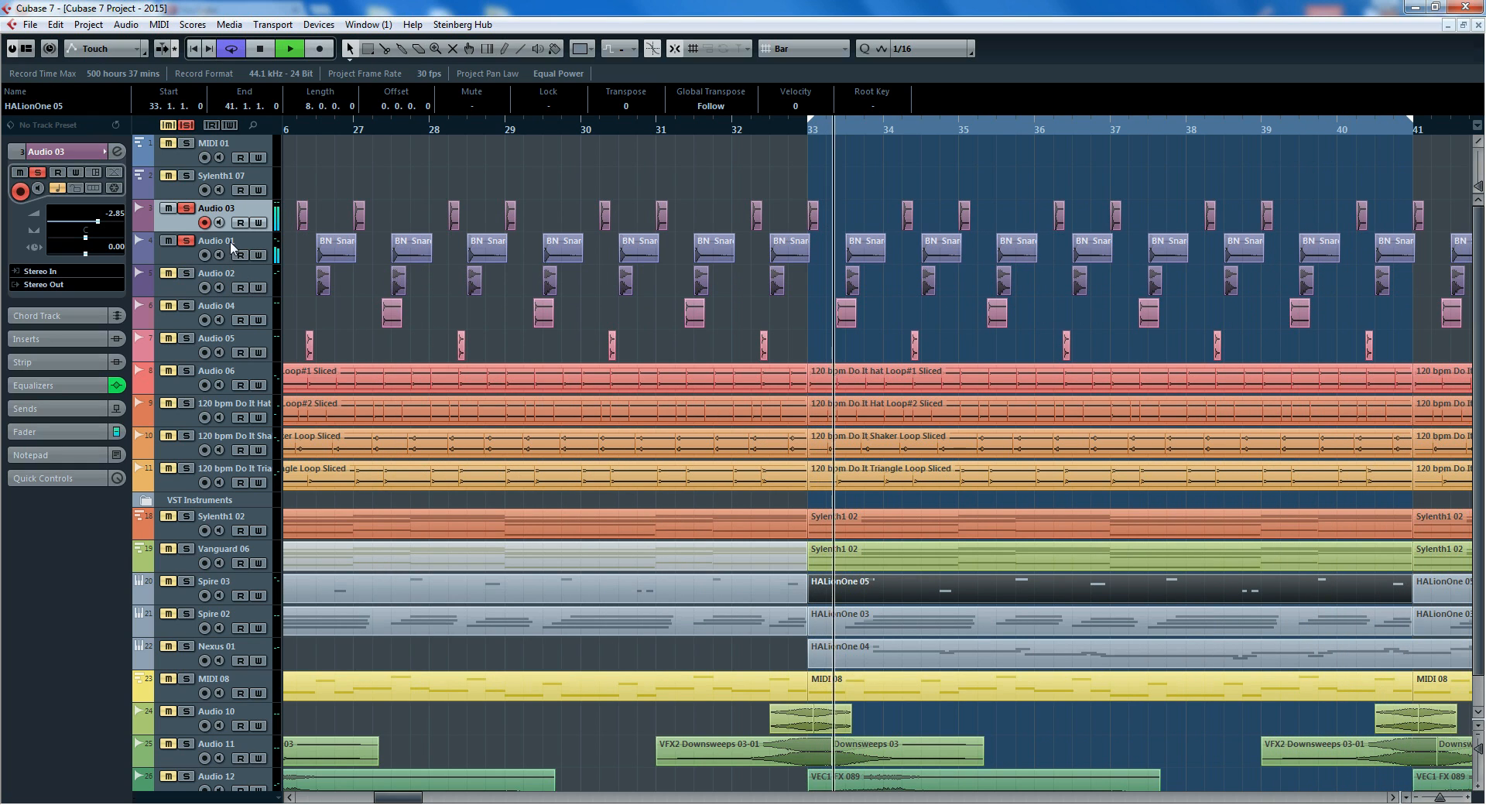
double_click(232, 214)
type("kick")
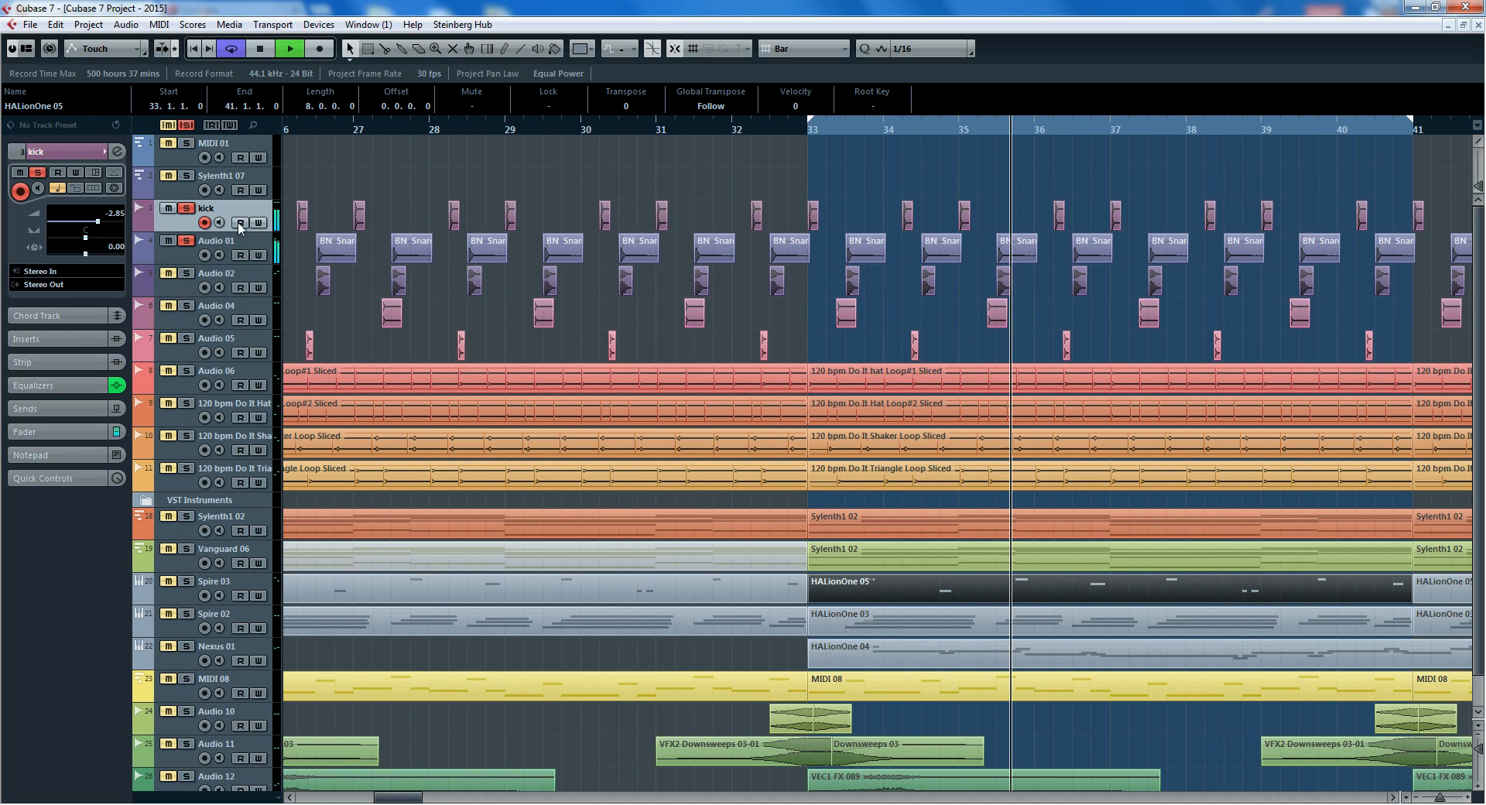
key("Tab")
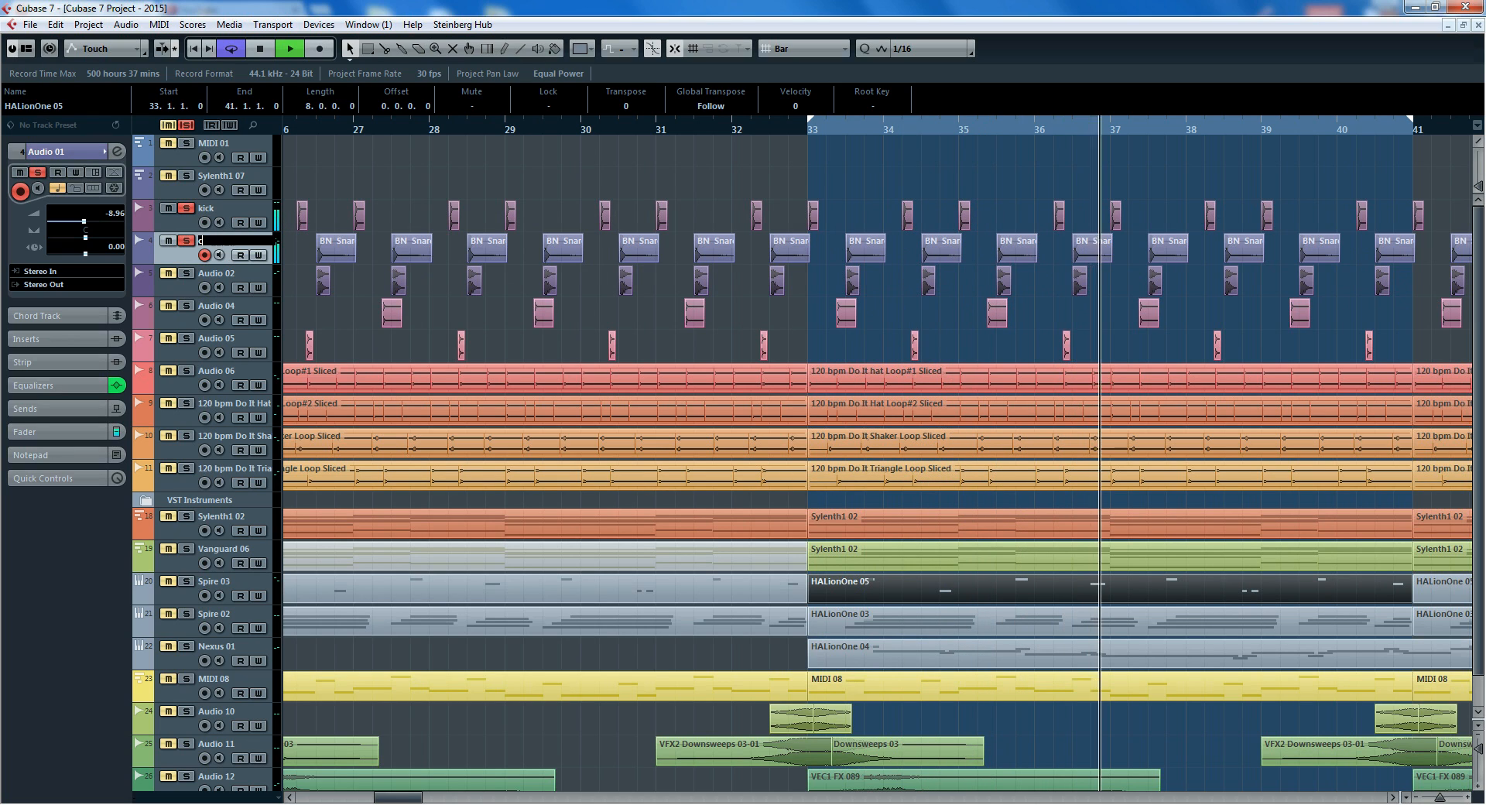
type("clap")
key("Return")
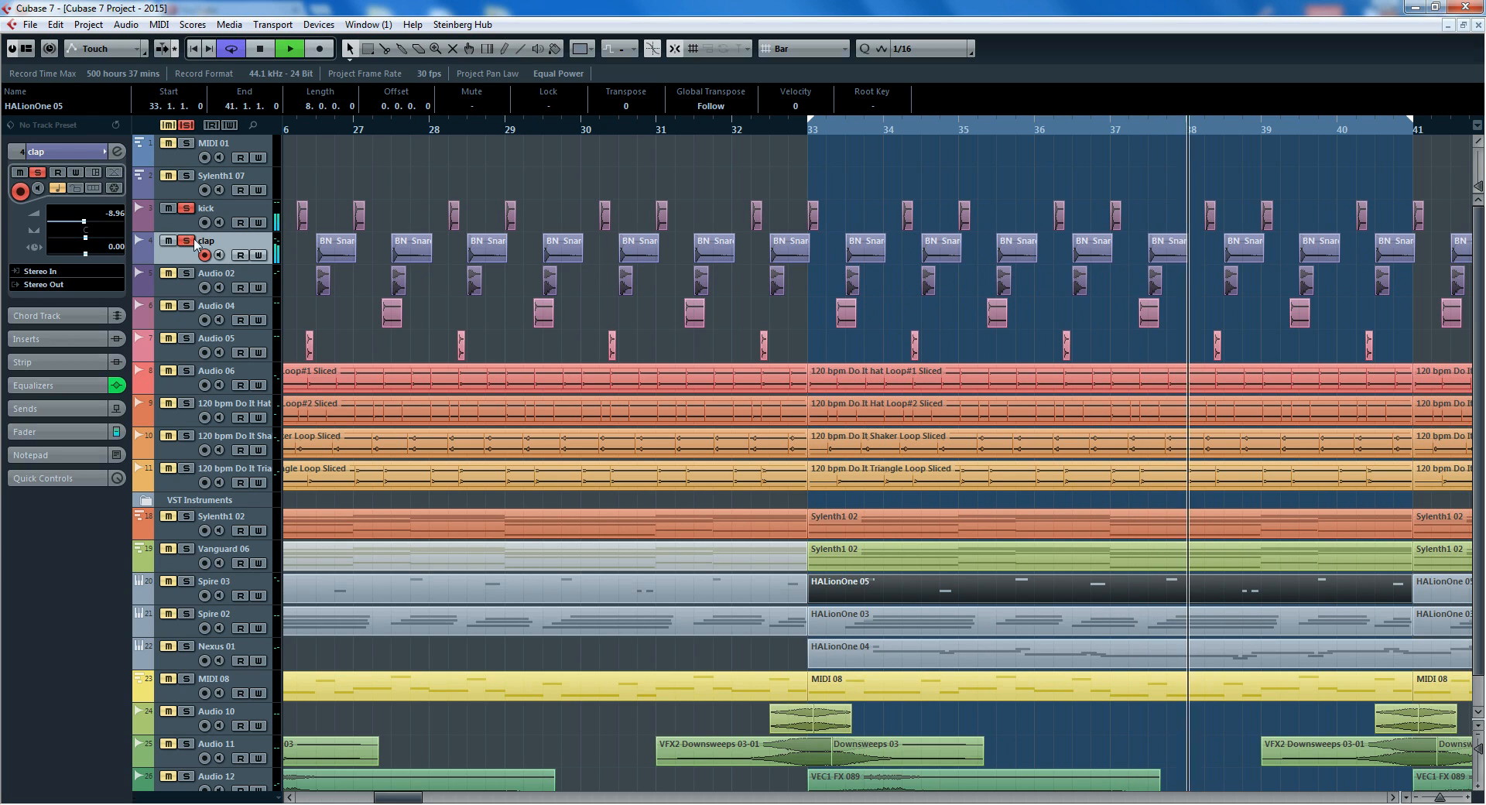
Step: Lower the frequency of the clap track's low EQ band to about 92 Hz at -24 dB gain
left_click(117, 152)
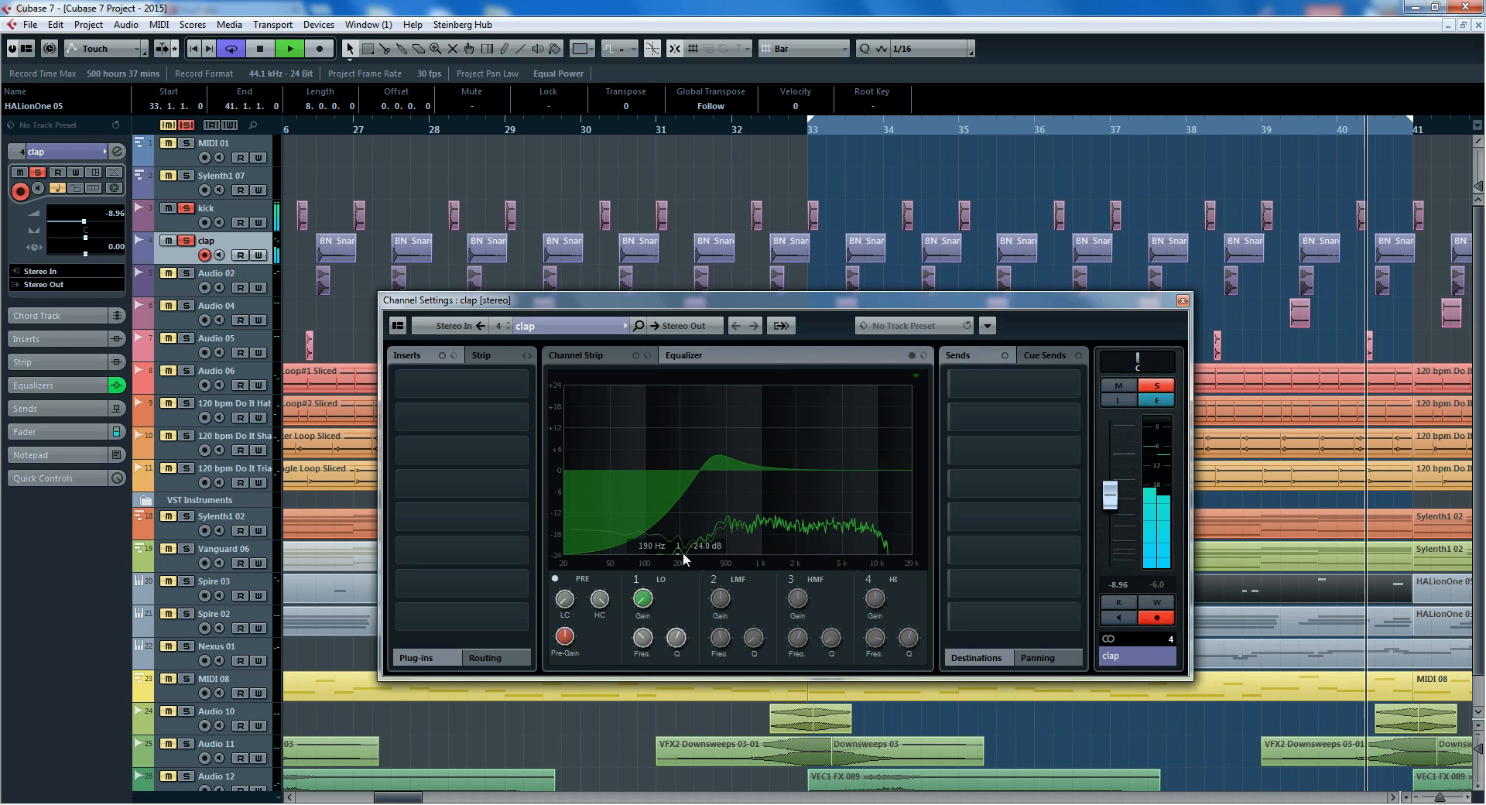
left_click_drag(680, 553, 642, 559)
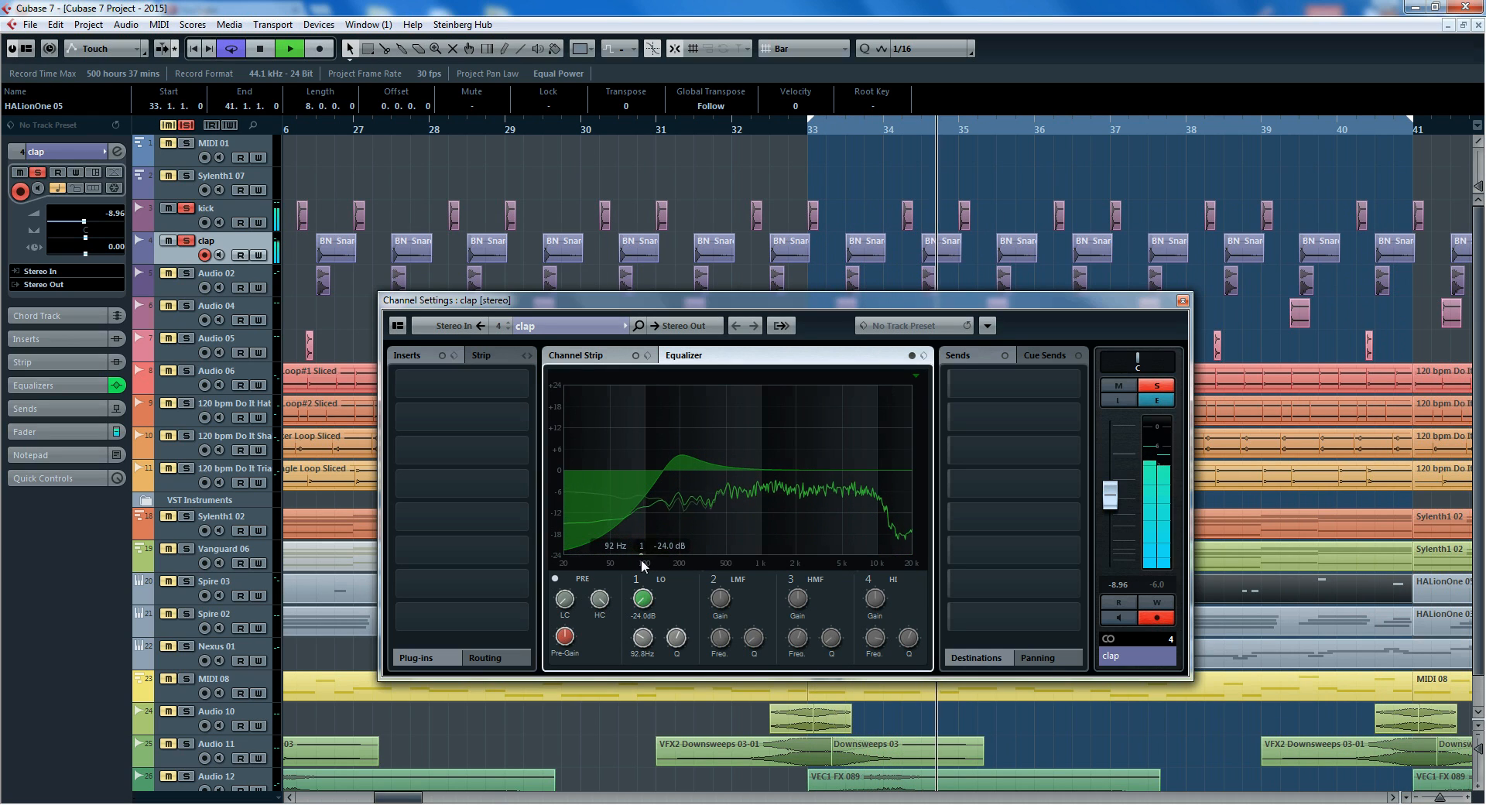
left_click(1183, 300)
Step: Add Audio 02 to the soloed tracks and rename it clap2
left_click(186, 275)
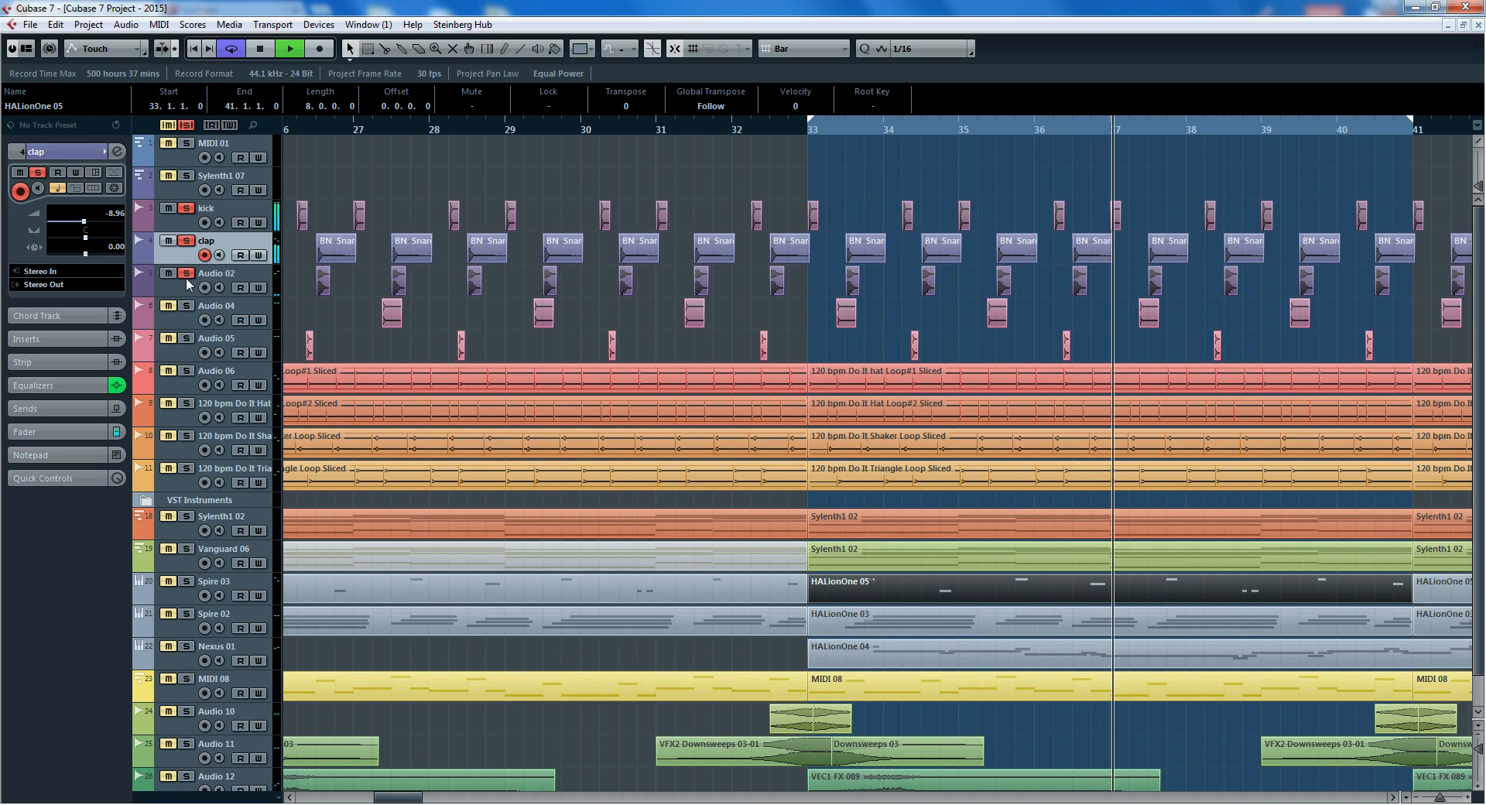
left_click(242, 274)
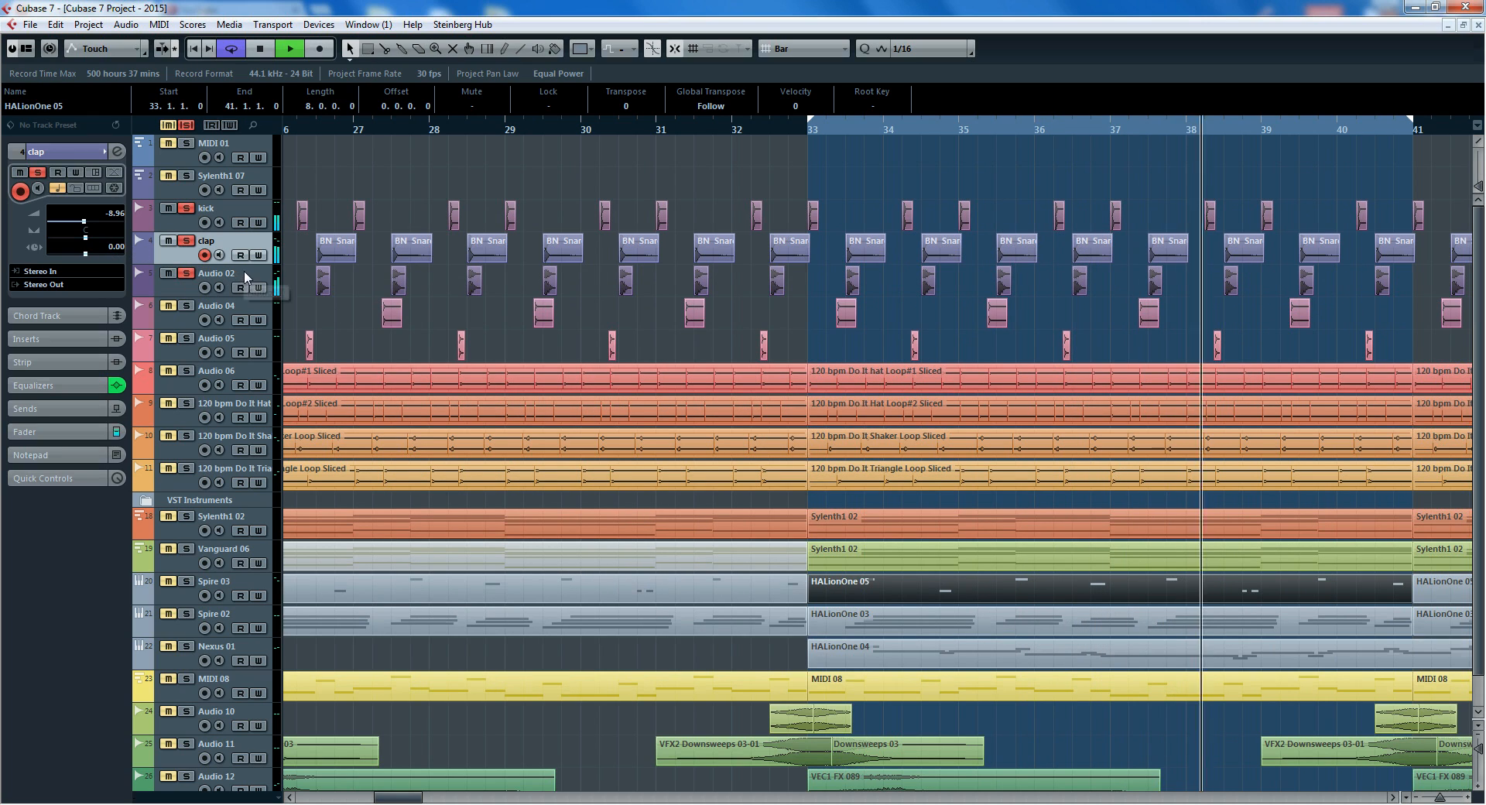
double_click(242, 273)
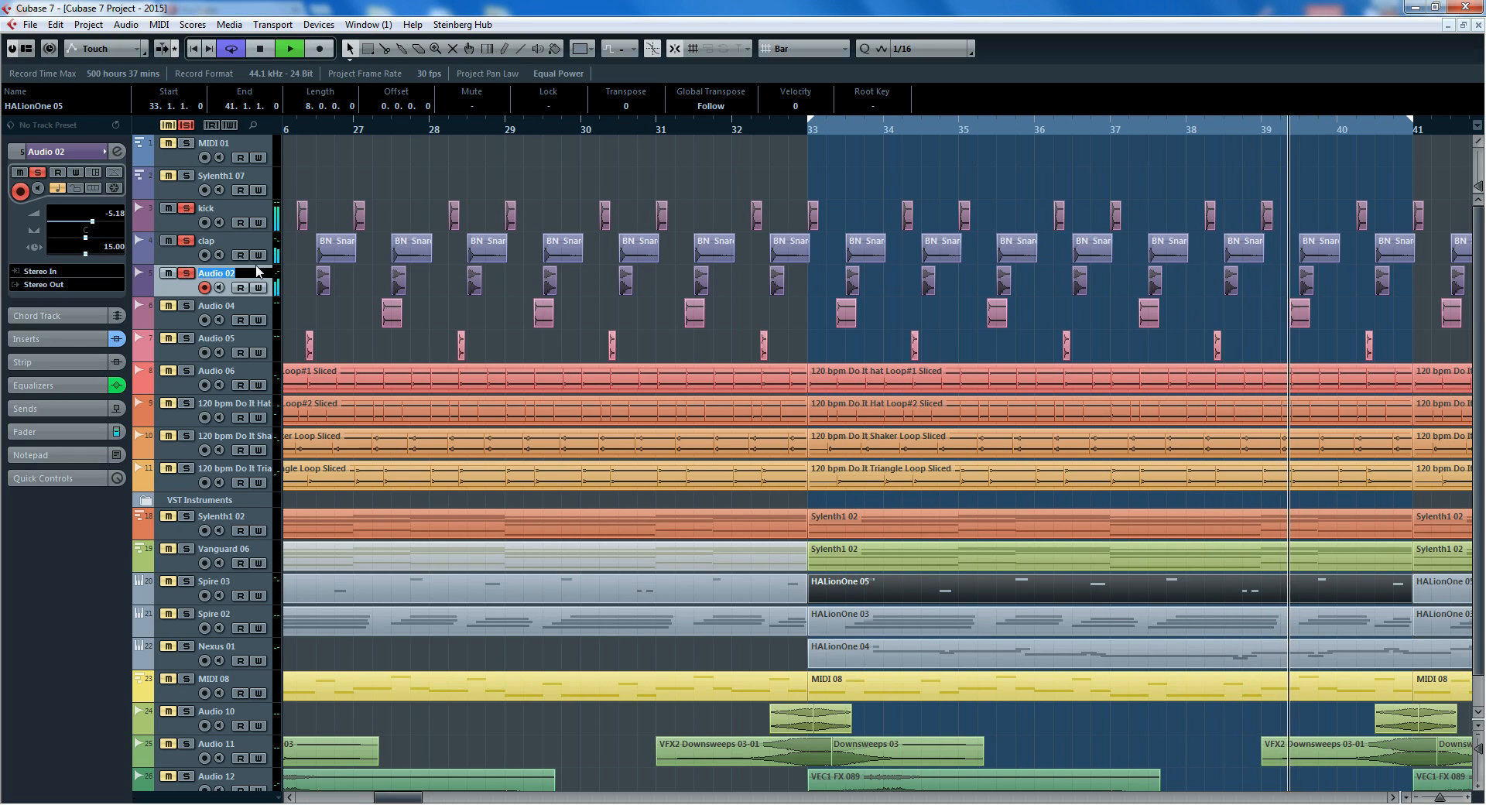
type("clap2")
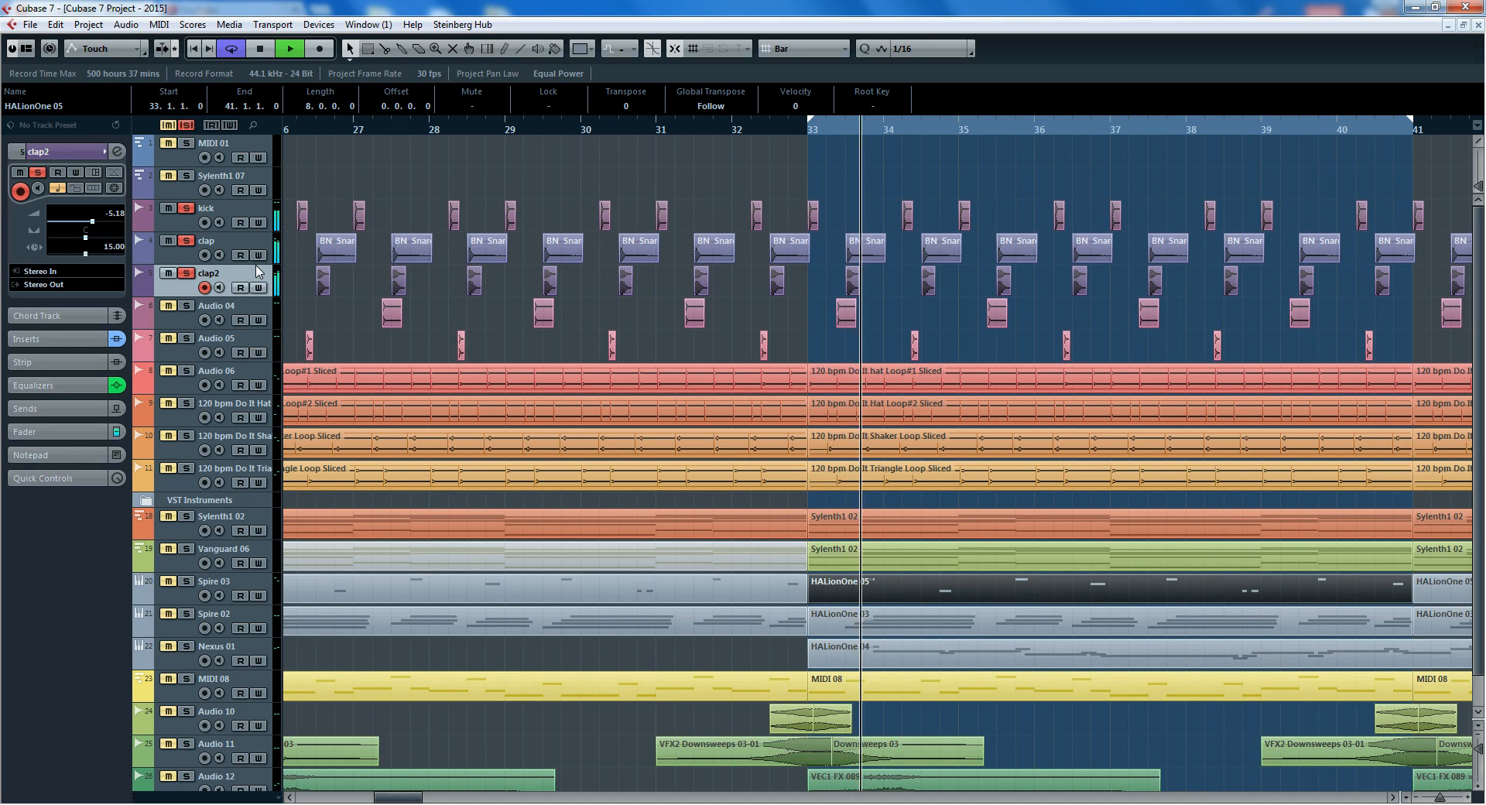
Step: Lower clap2's low EQ band to about 87 Hz and set the mix of its REVerence insert to 10
left_click(116, 152)
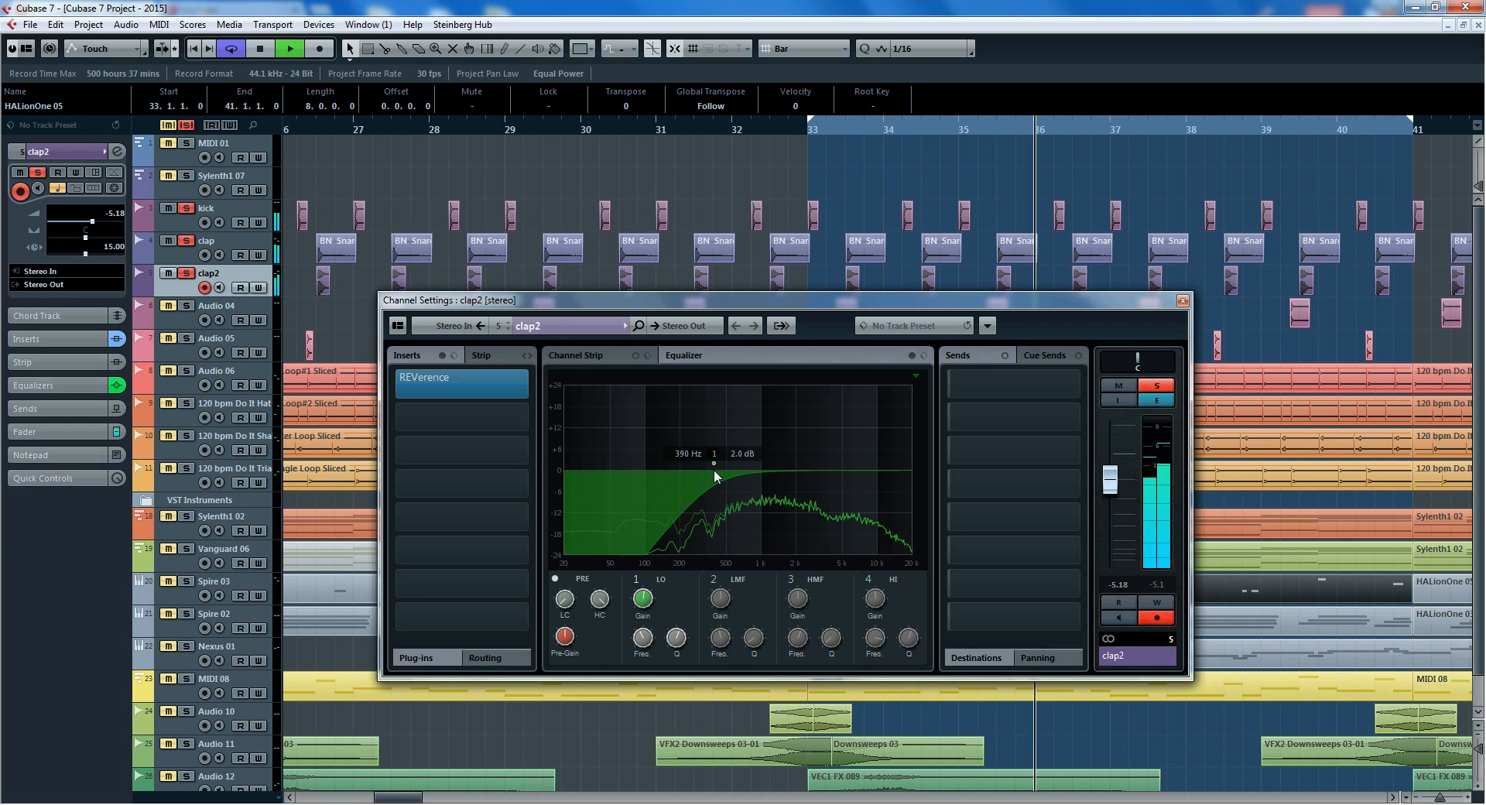
left_click_drag(713, 464, 638, 464)
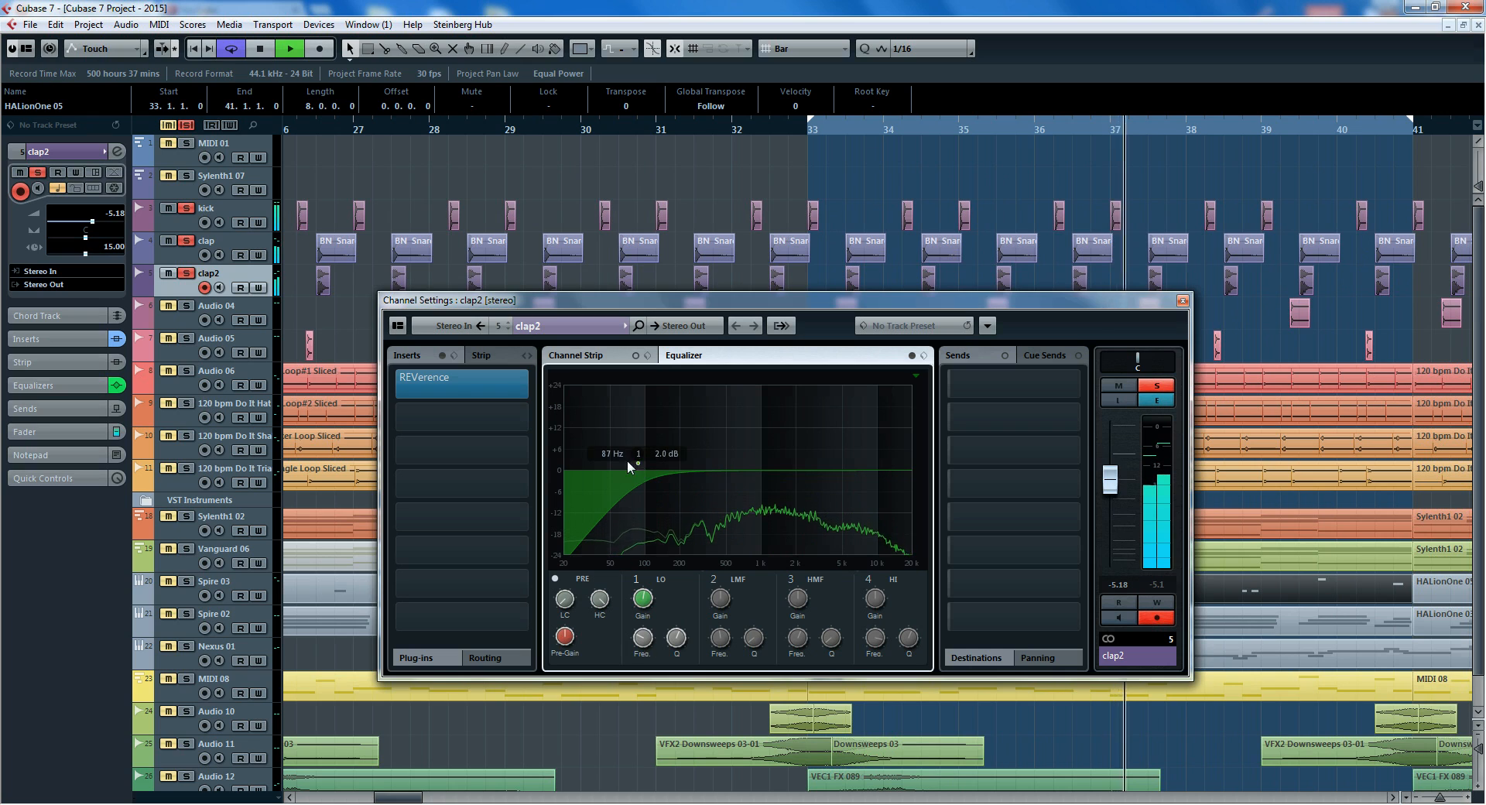
left_click(461, 391)
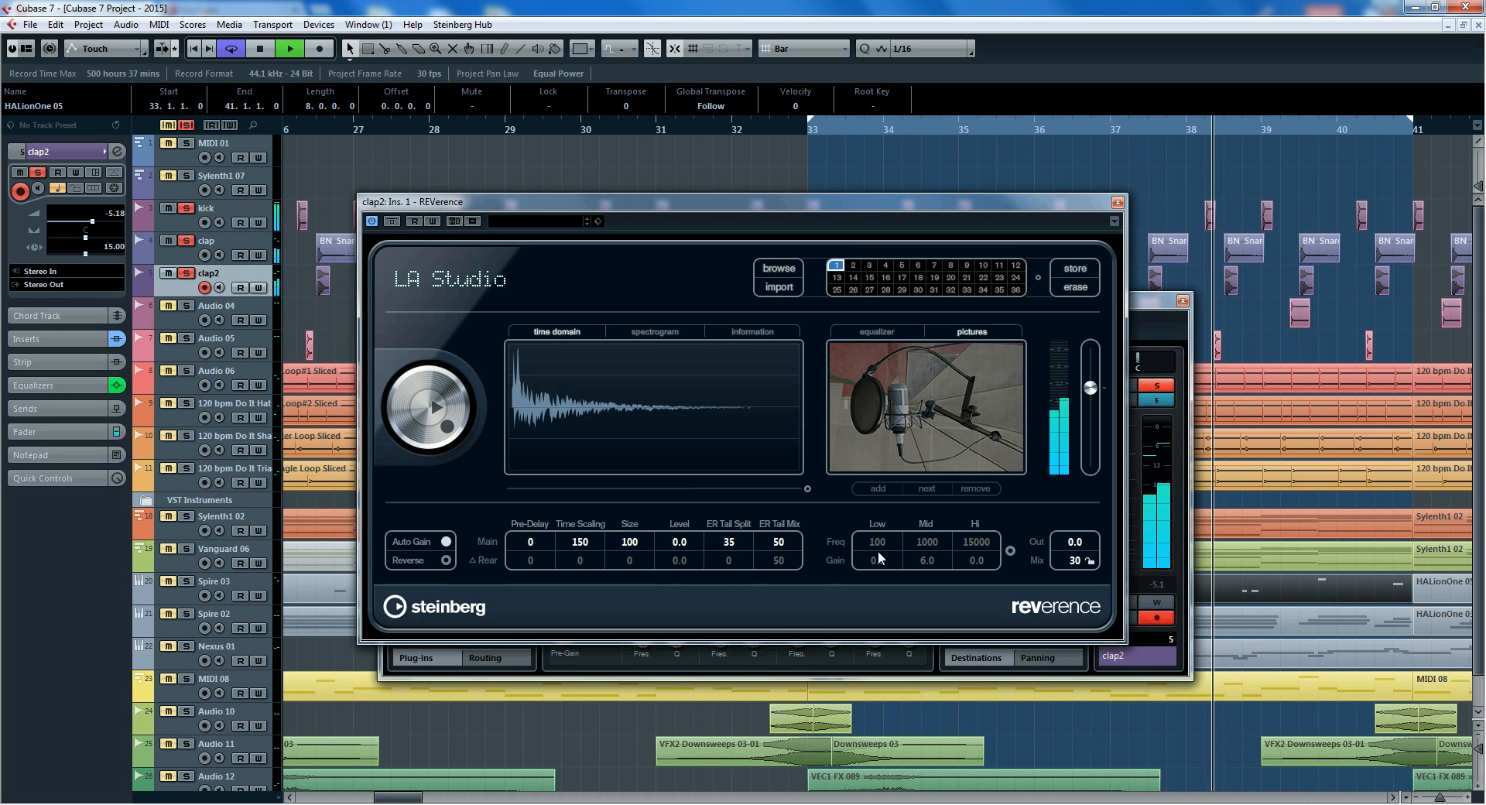
left_click_drag(1077, 575, 1078, 599)
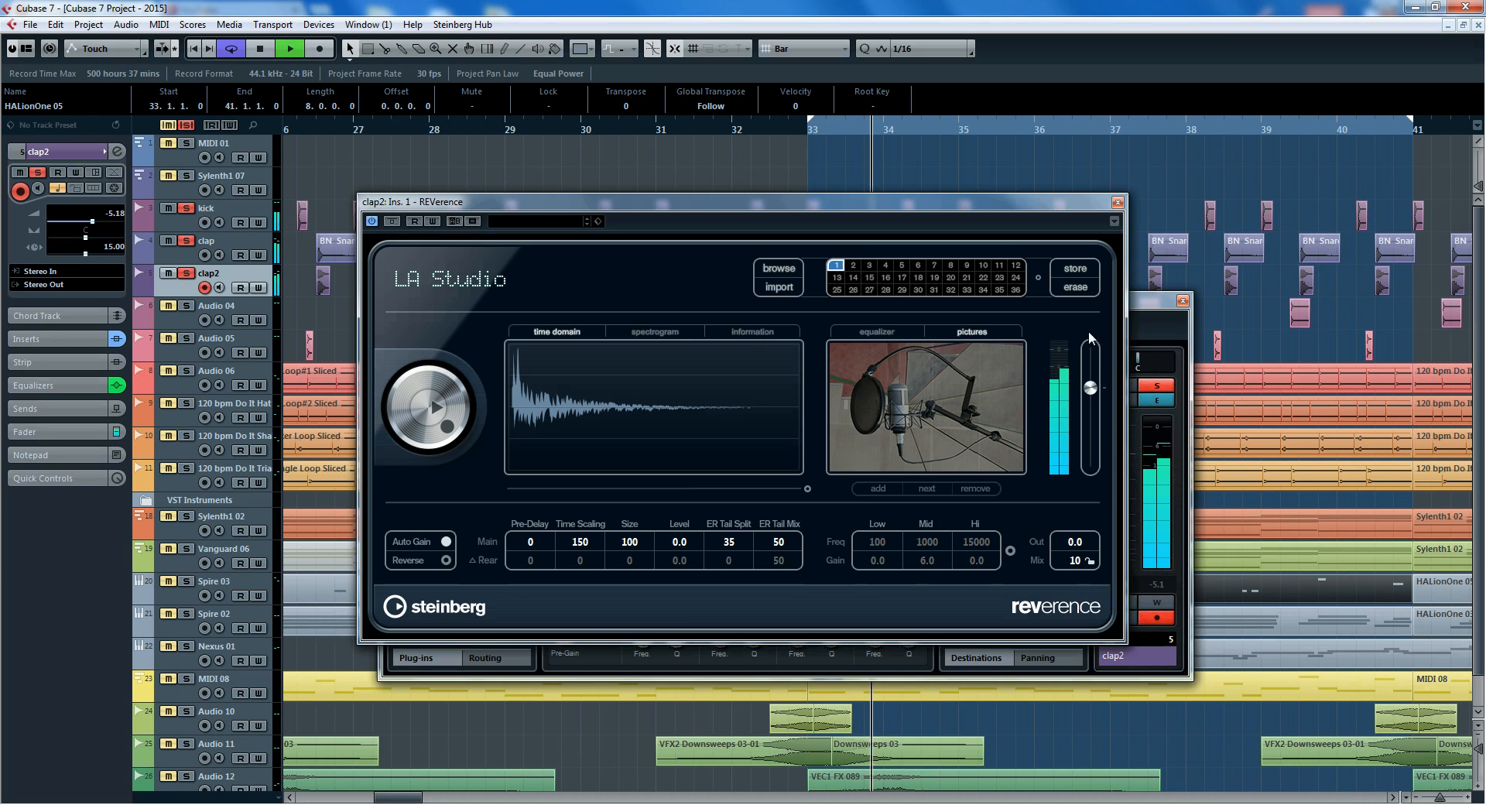
left_click(1117, 202)
left_click(1182, 300)
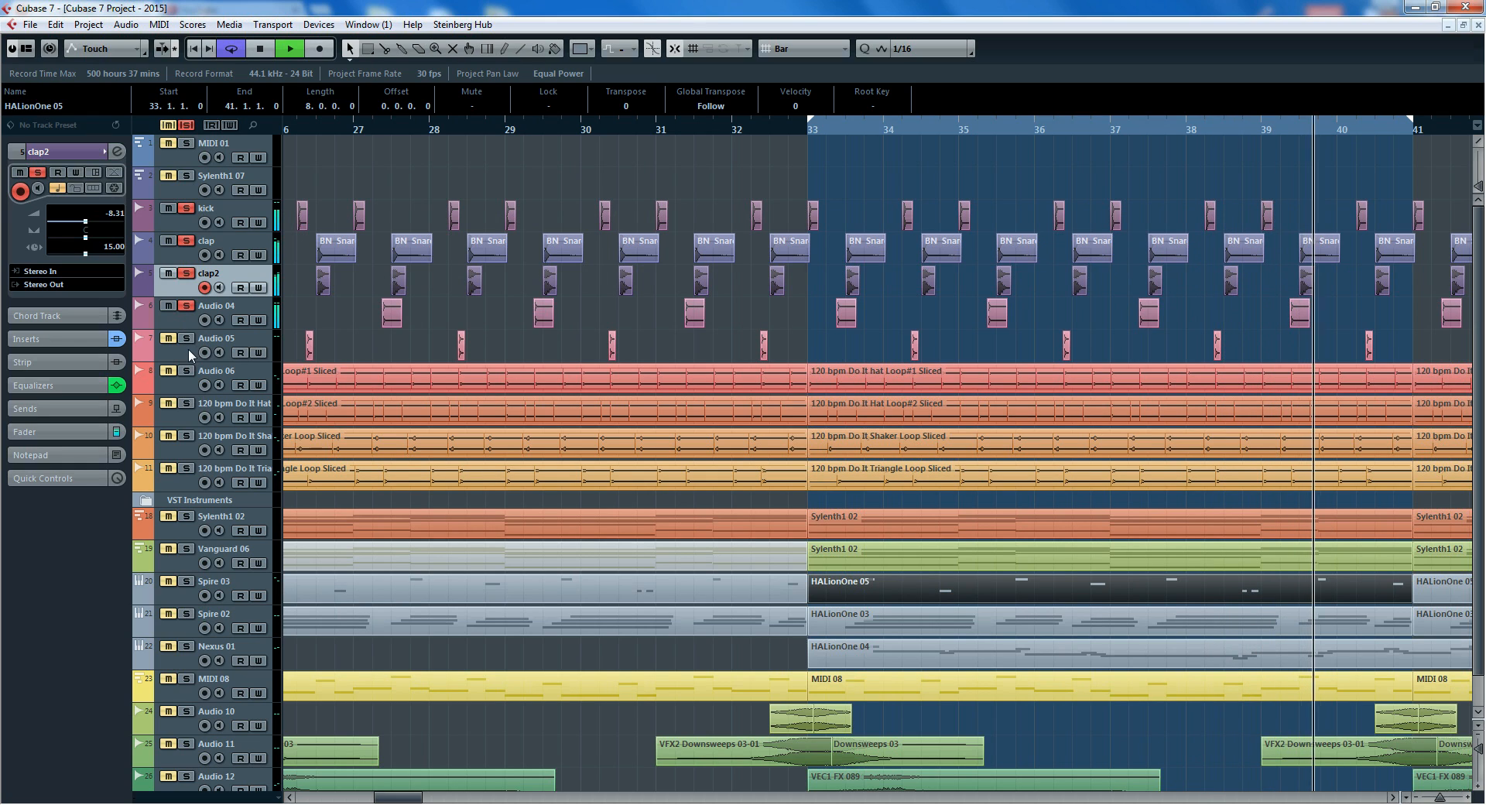
Step: Lower the frequency of Audio 04's low EQ band slightly and add a high-mid boost of about 2.8 dB at 4.87 kHz
left_click(254, 313)
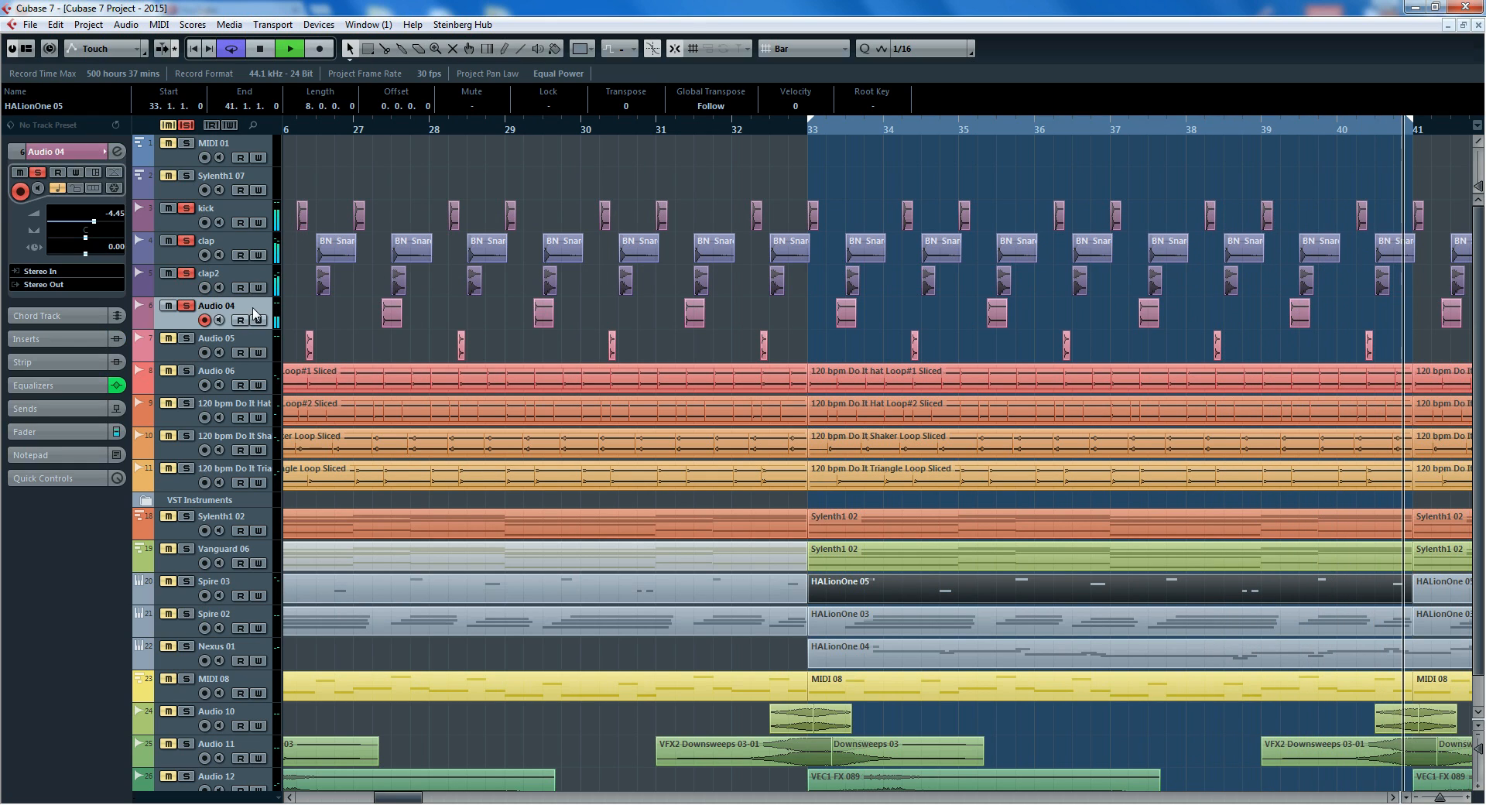
left_click(118, 152)
left_click_drag(681, 551, 668, 555)
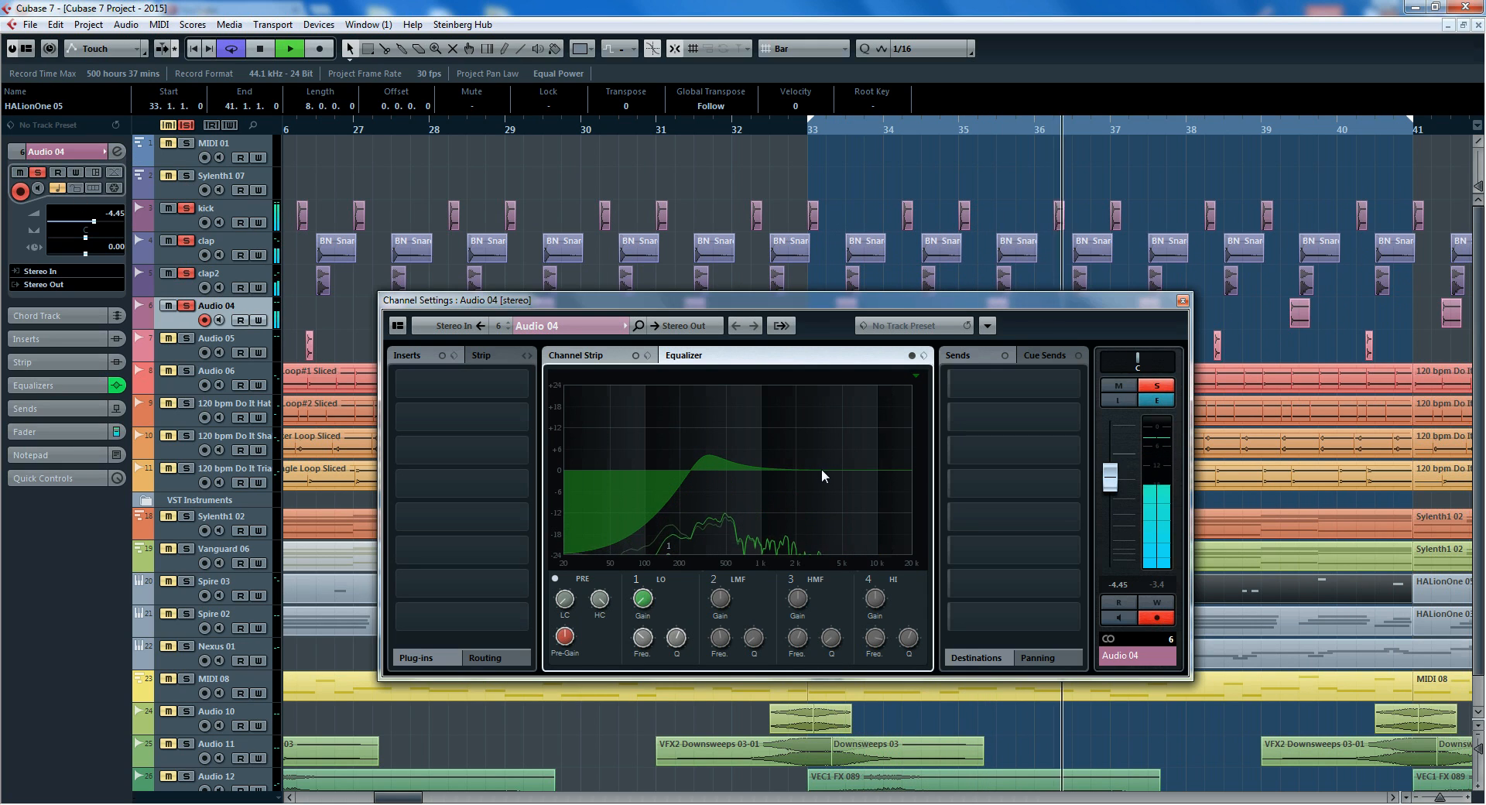
left_click_drag(822, 468, 840, 458)
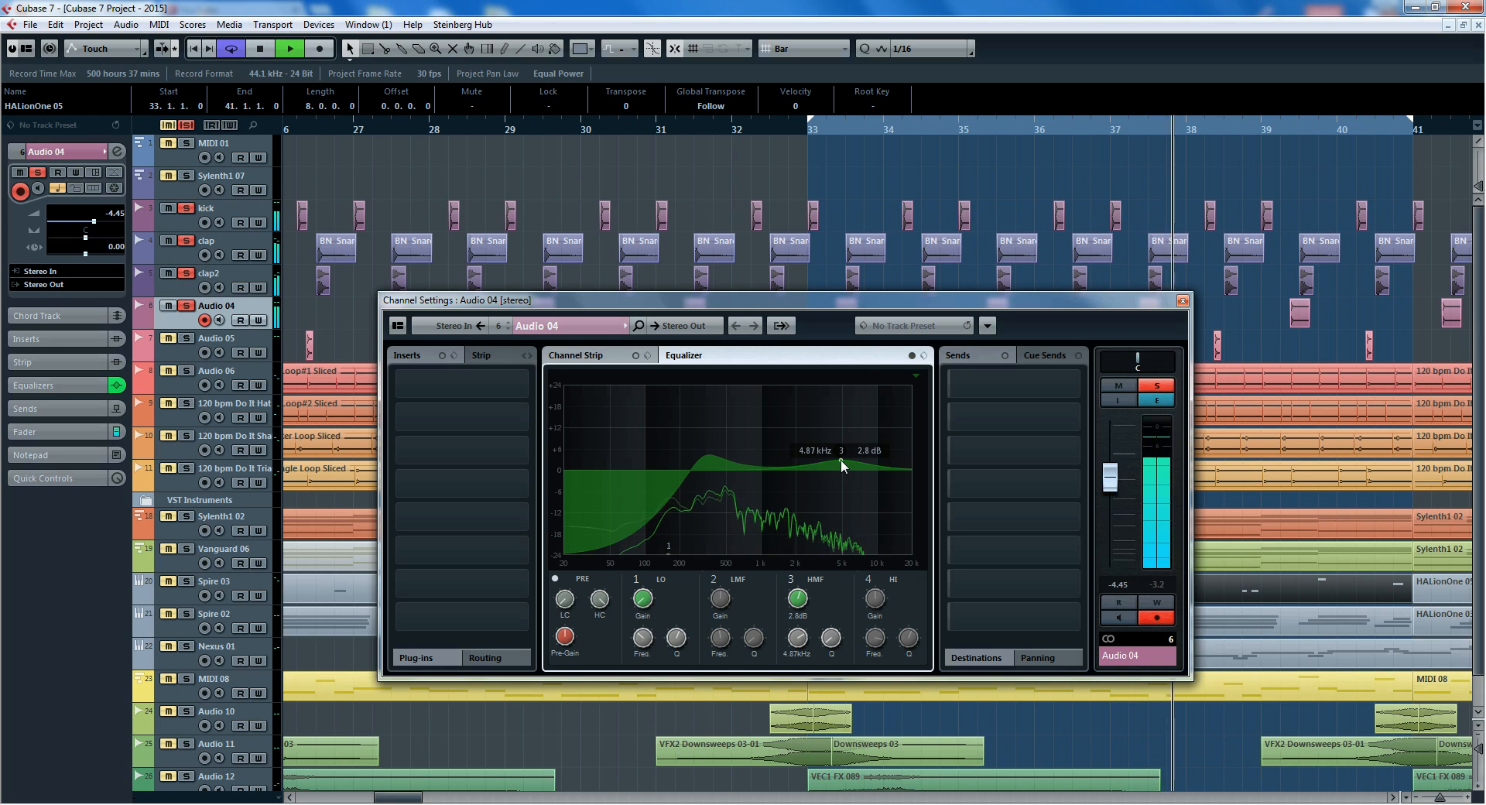
left_click(1182, 300)
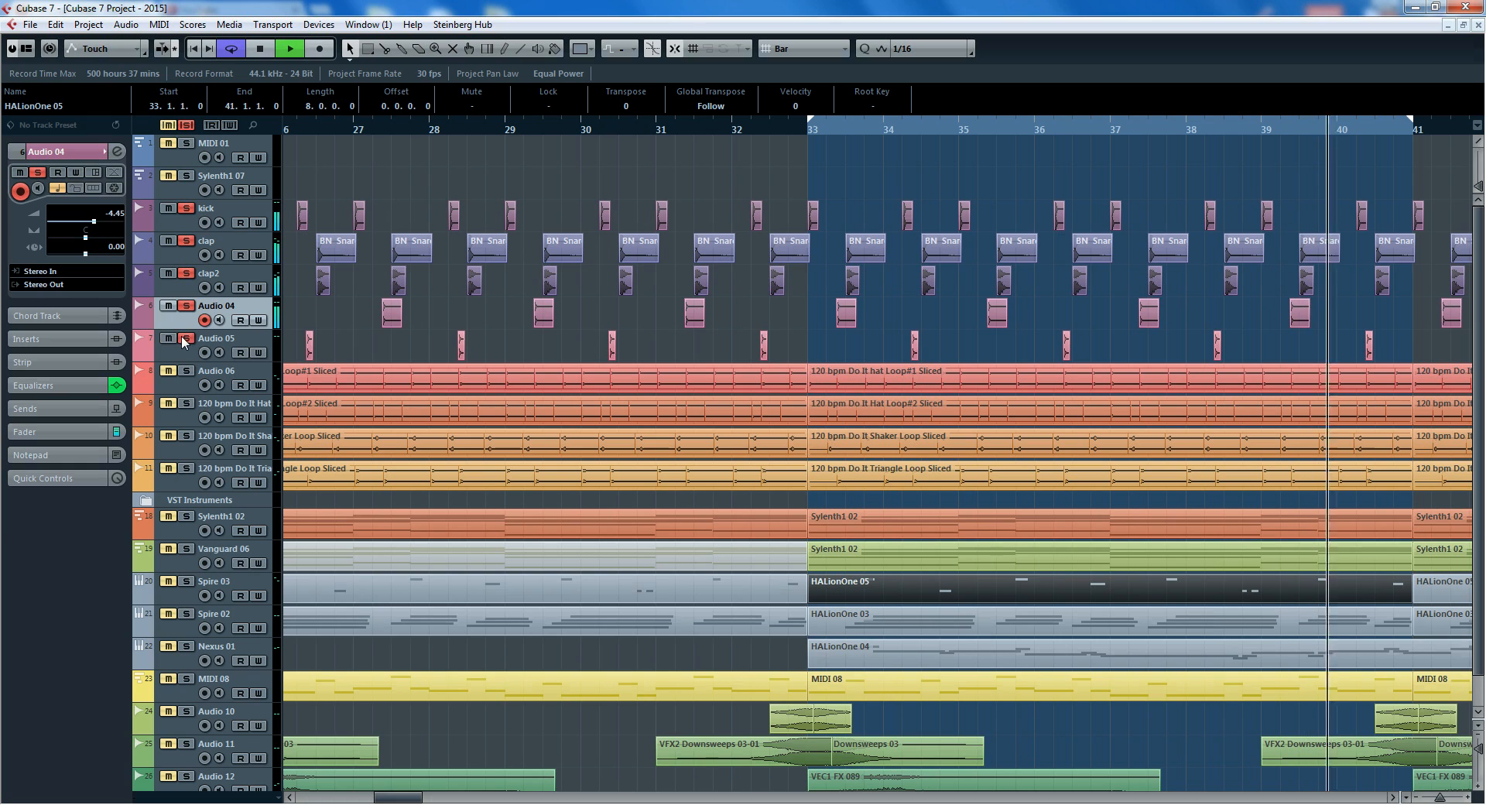
Step: Lower the frequency of Audio 05's low EQ band to about 171 Hz at -24 dB gain
left_click(249, 347)
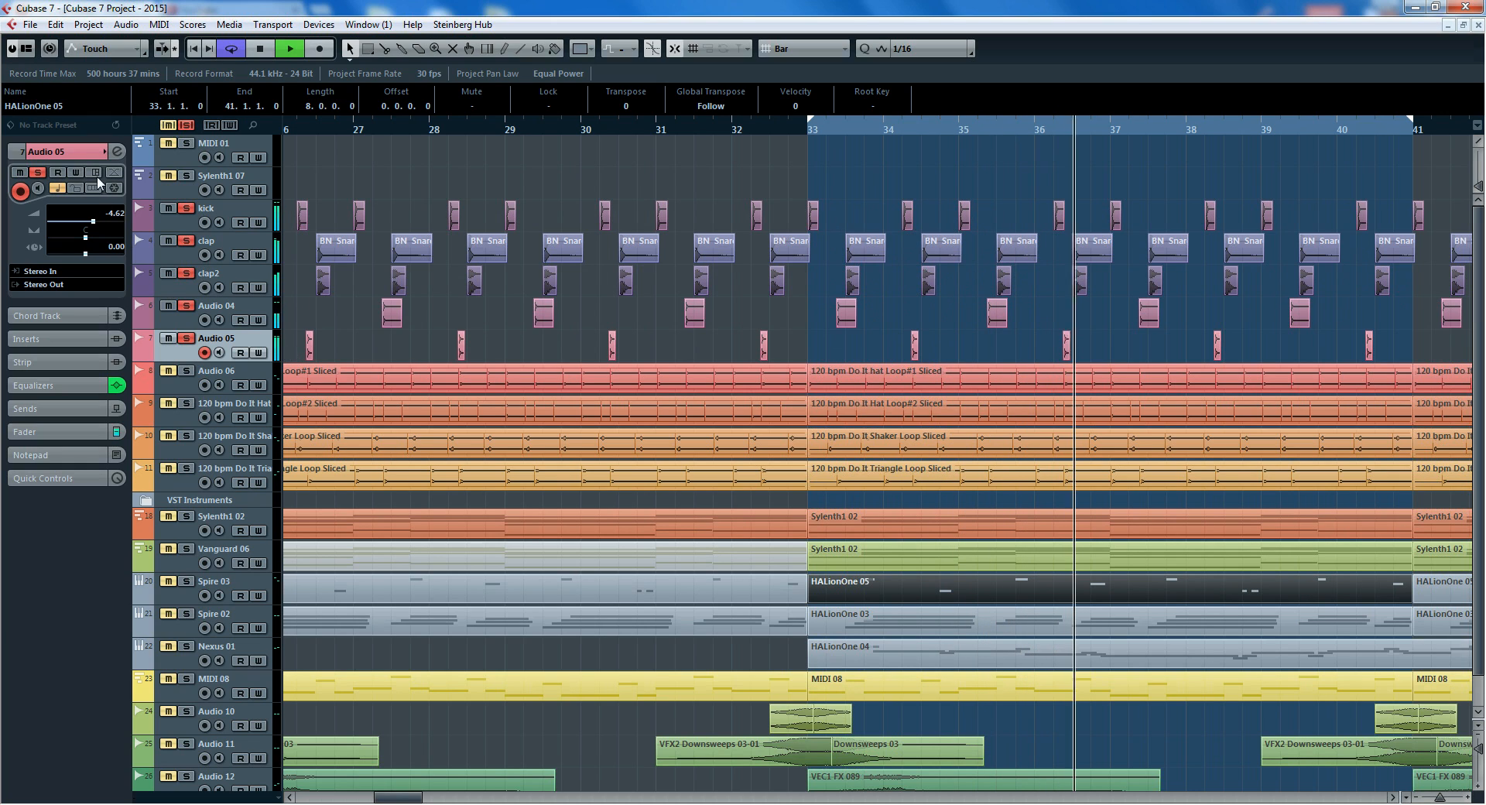
left_click(121, 155)
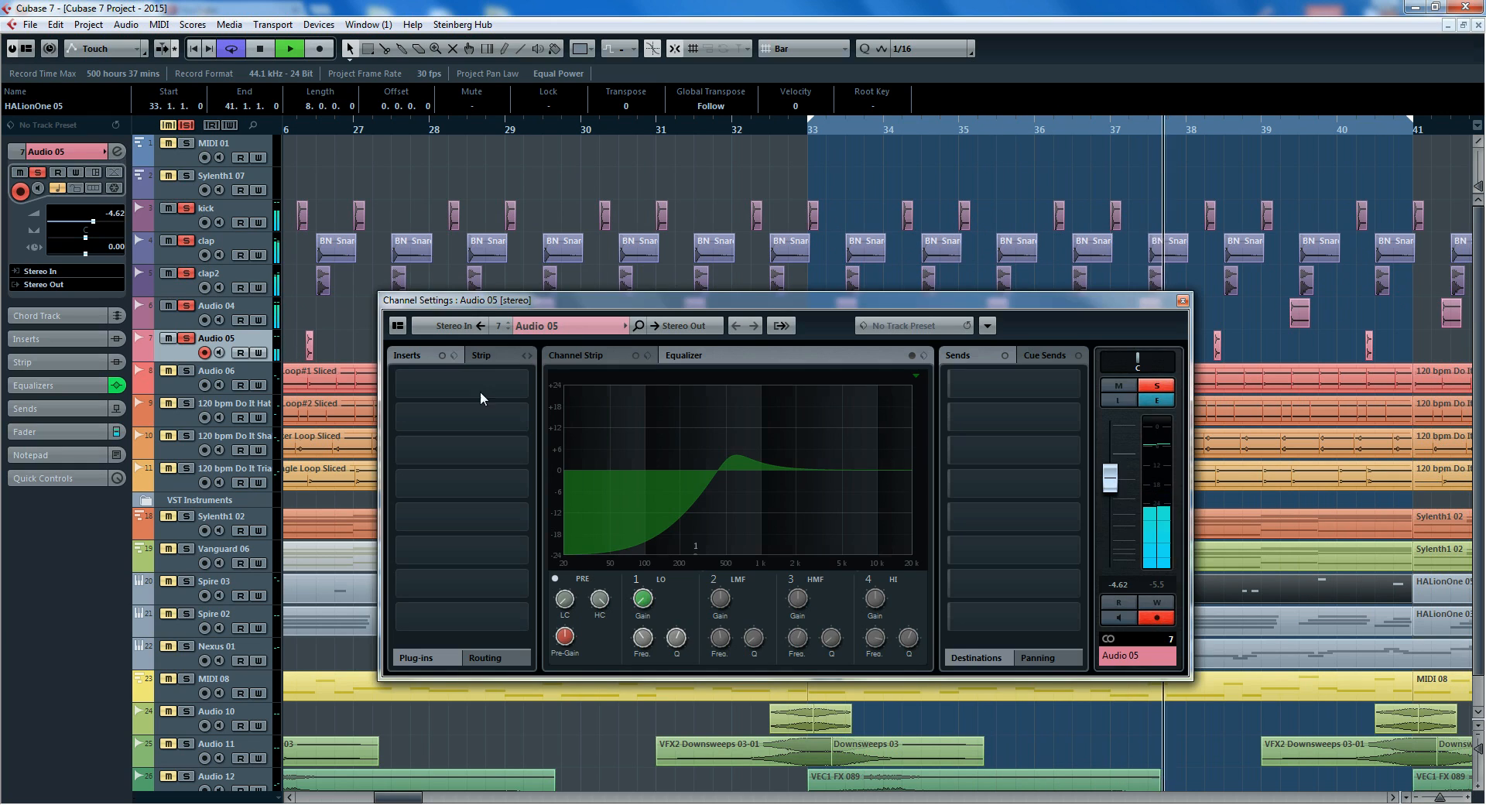
left_click_drag(693, 554, 672, 560)
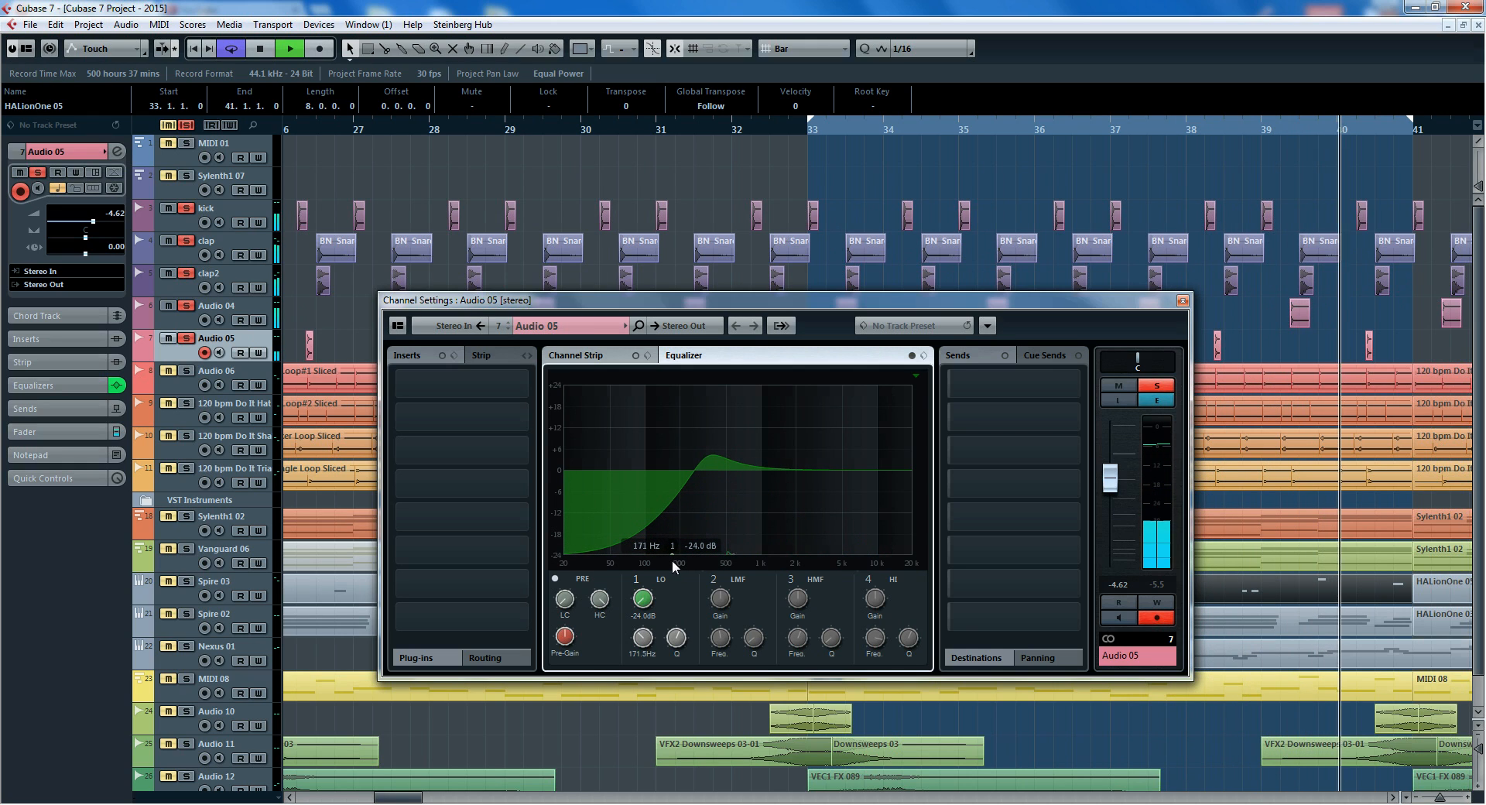
Step: Try a high-band boost on Audio 05, switch that band off, and boost the high-mid band at about 5.26 kHz instead
left_click_drag(842, 554, 831, 456)
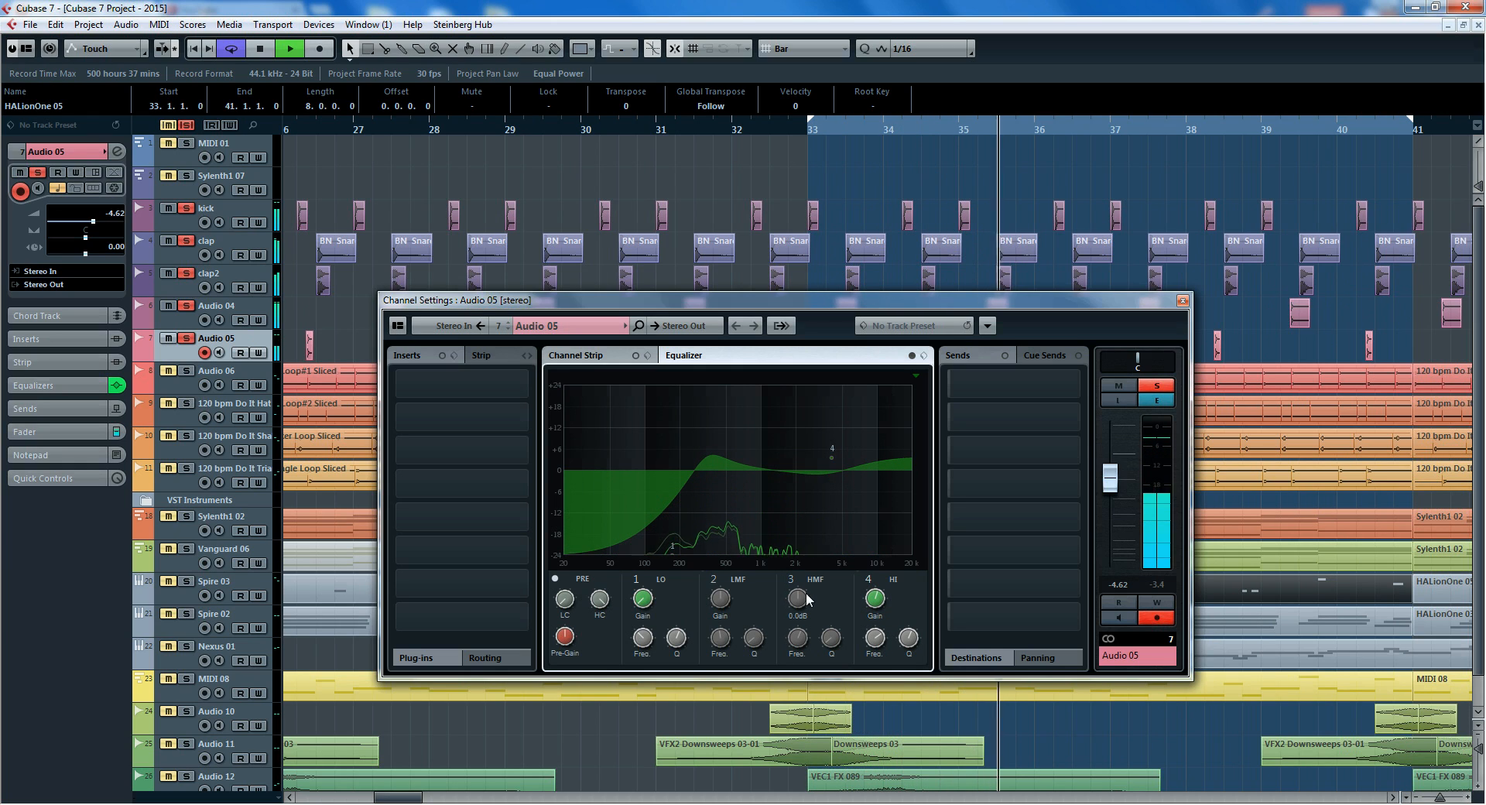
left_click_drag(805, 593, 804, 585)
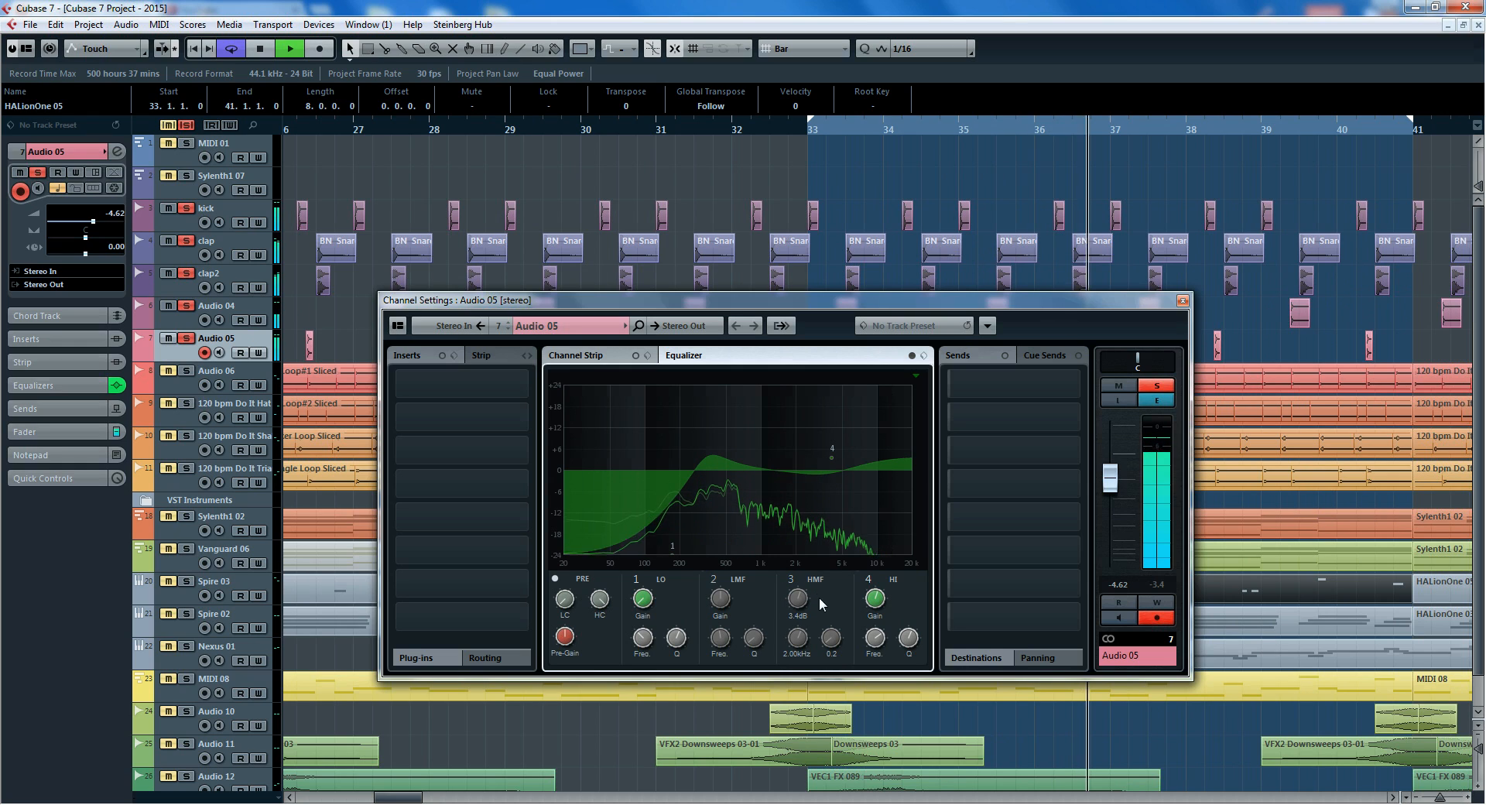
left_click(859, 579)
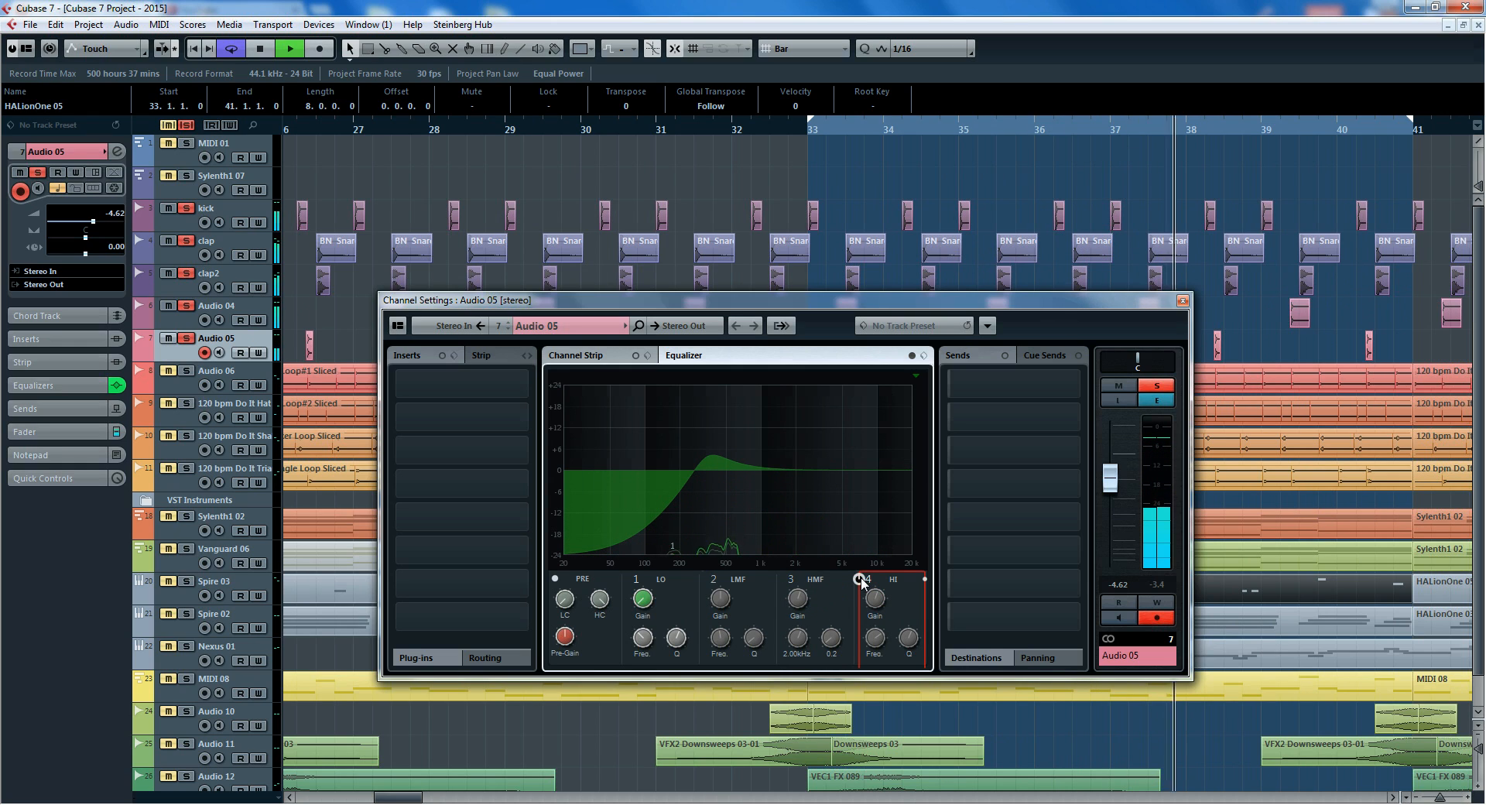
left_click(848, 579)
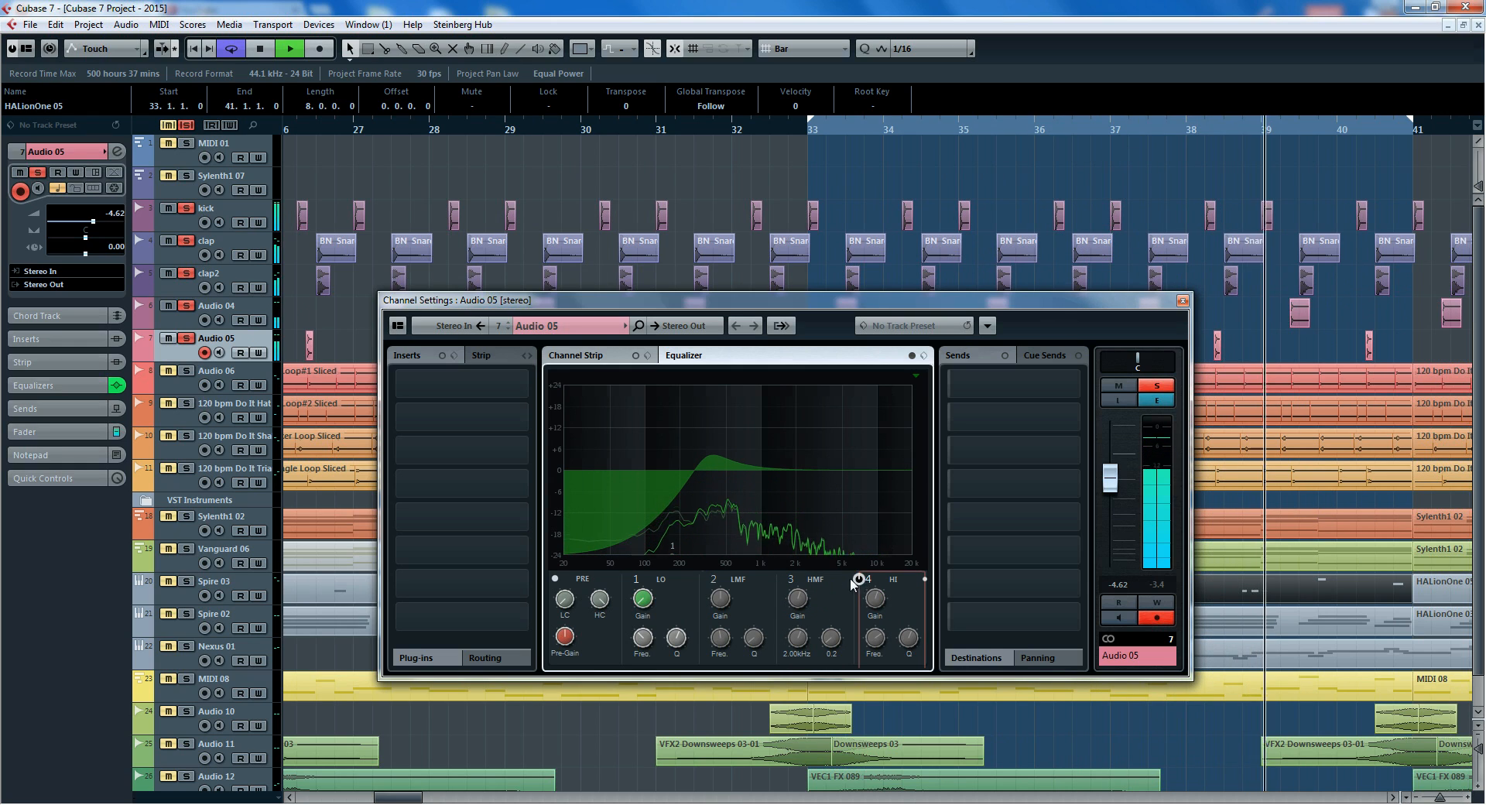
left_click(782, 579)
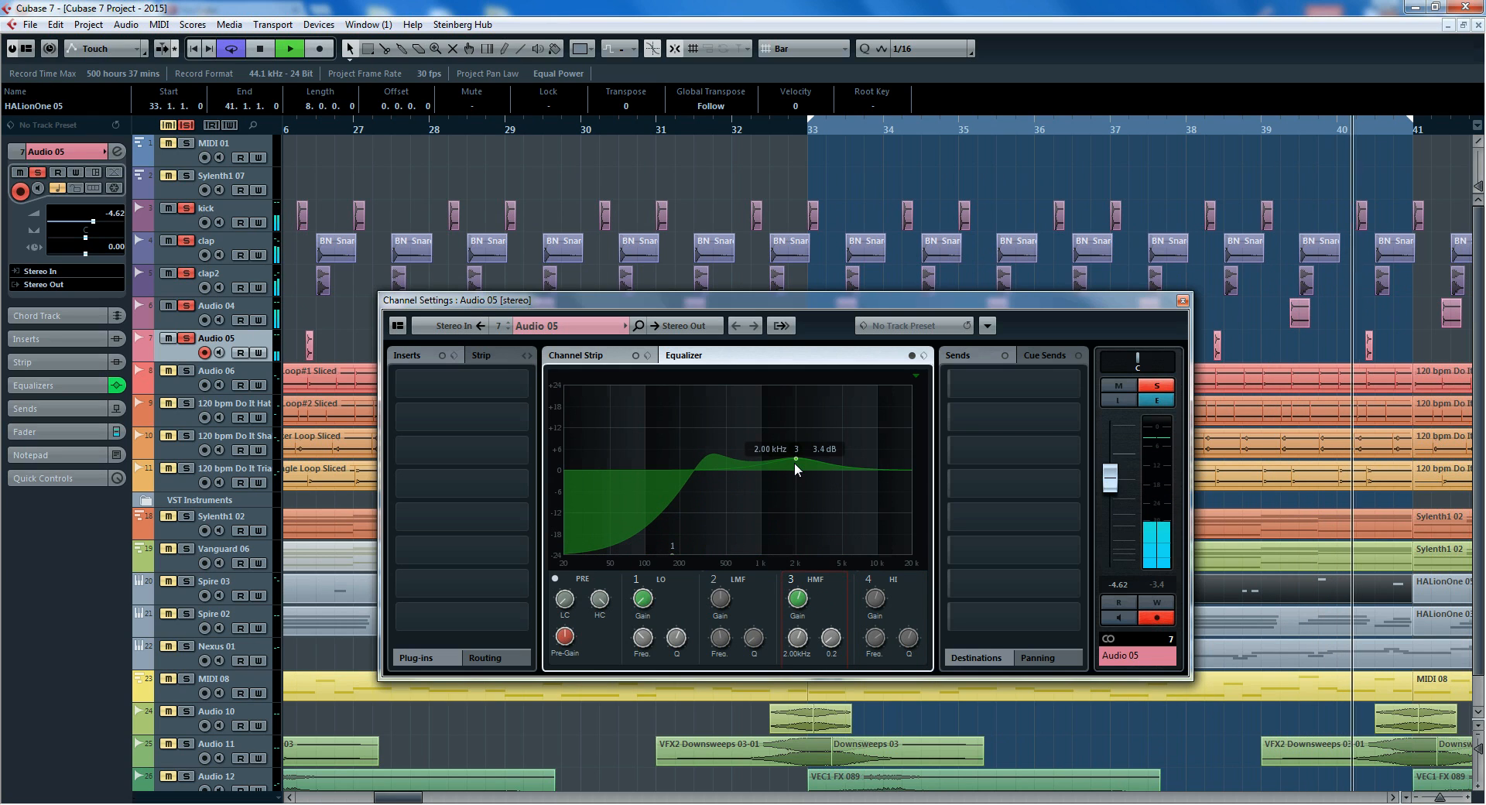
left_click_drag(795, 462, 845, 460)
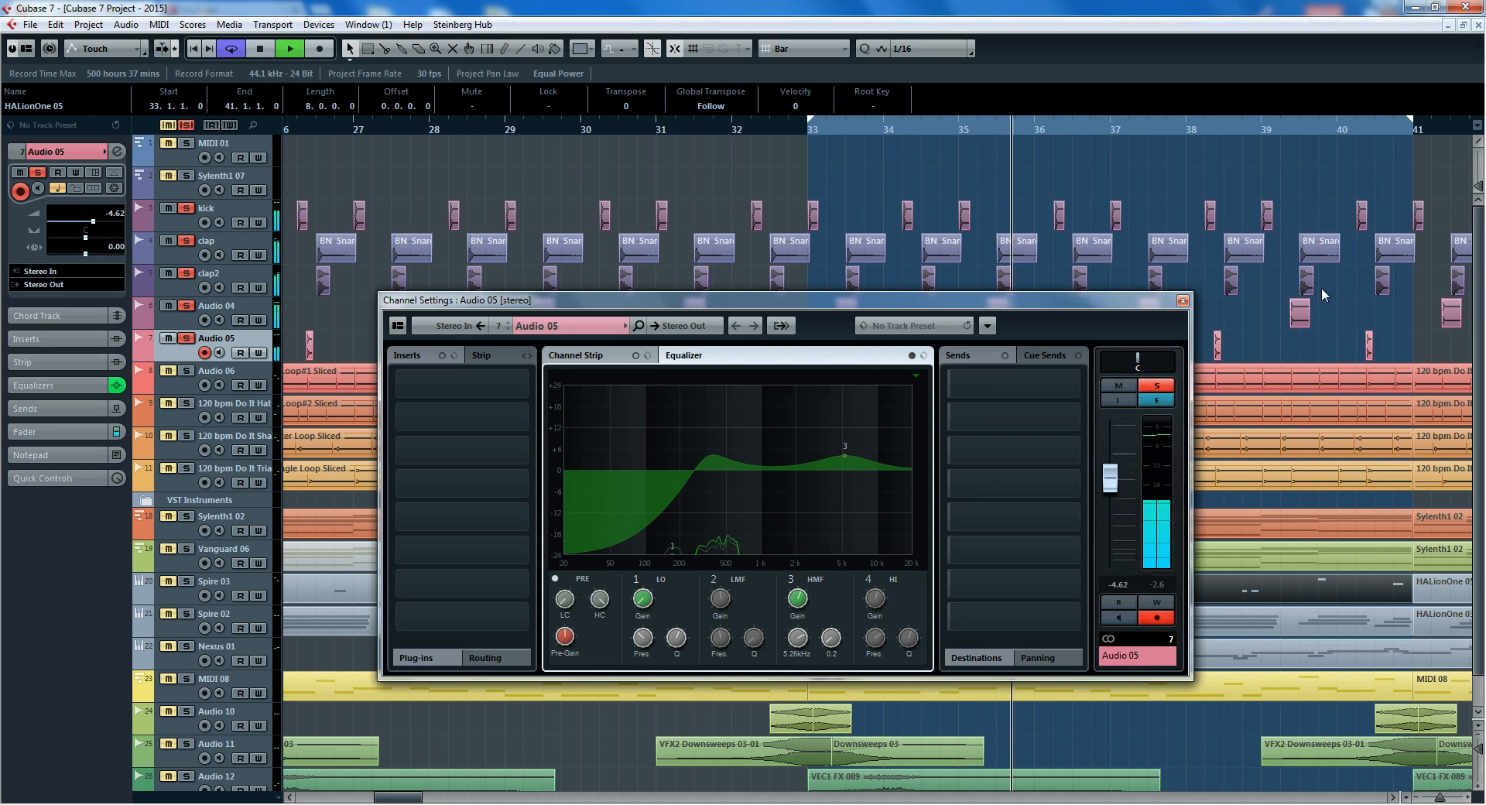
left_click(1182, 301)
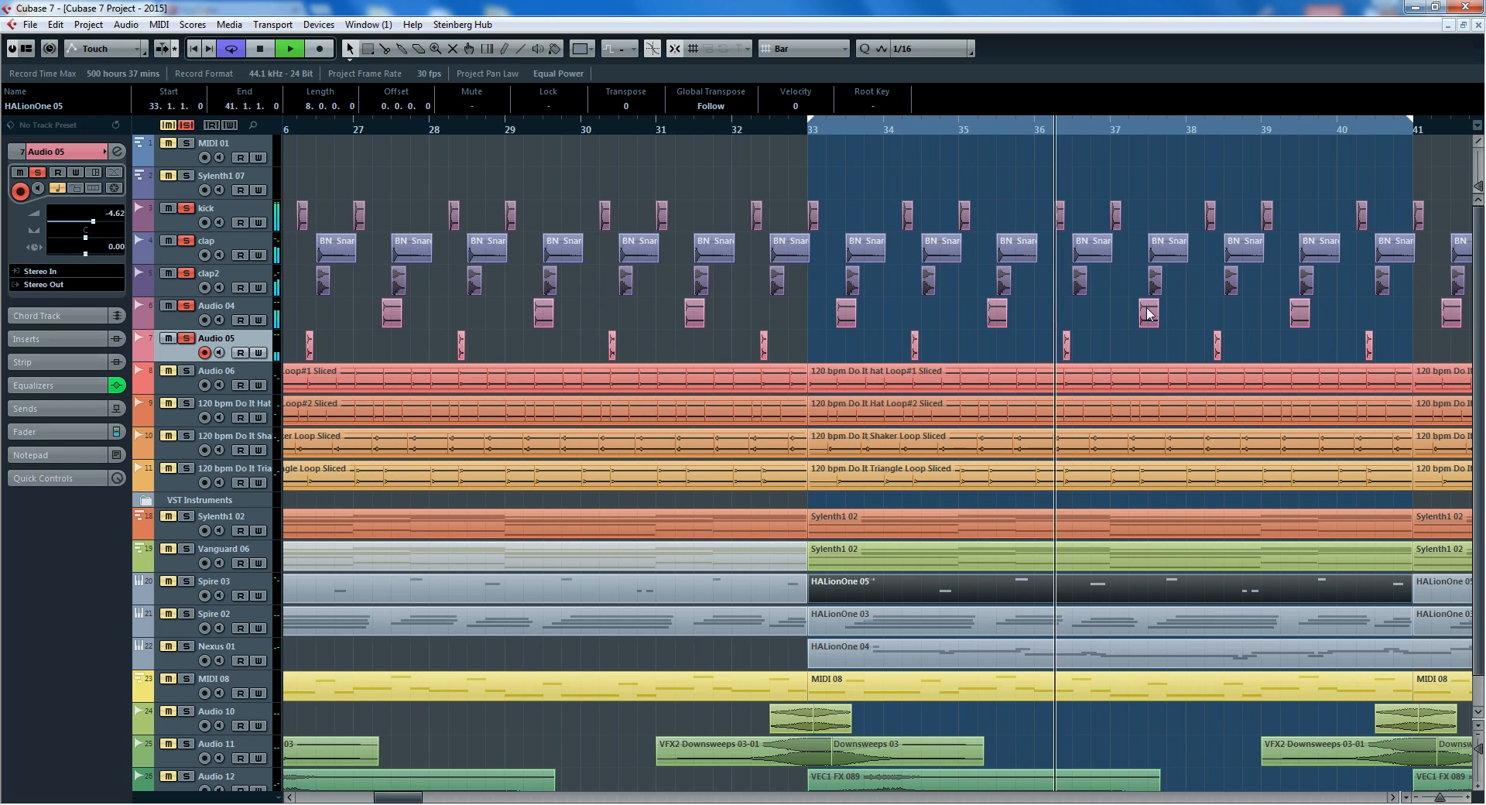
Step: Pan Audio 04 to L66 and Audio 05 to R68
left_click(258, 307)
left_click_drag(85, 238, 61, 238)
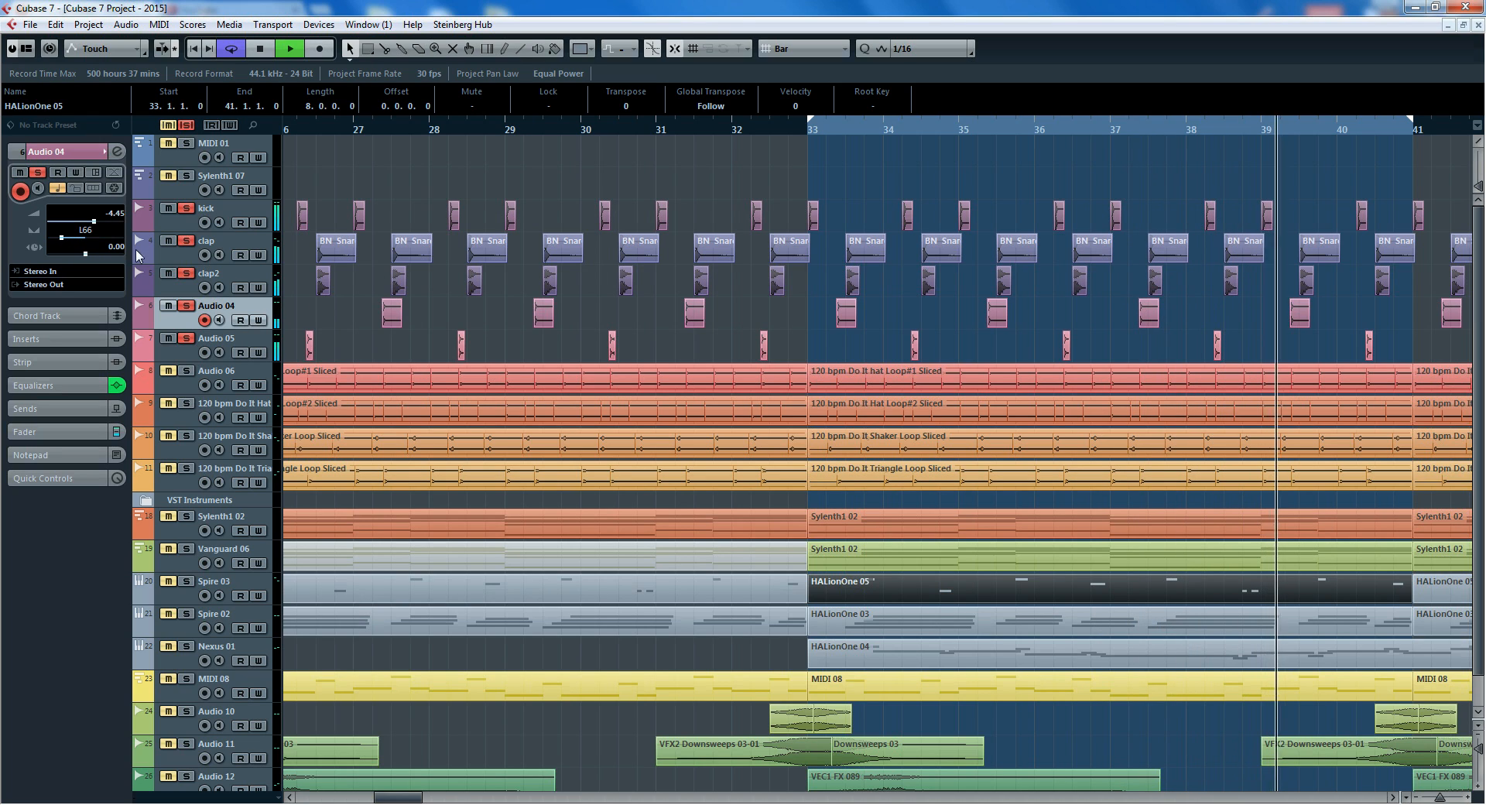
left_click(262, 342)
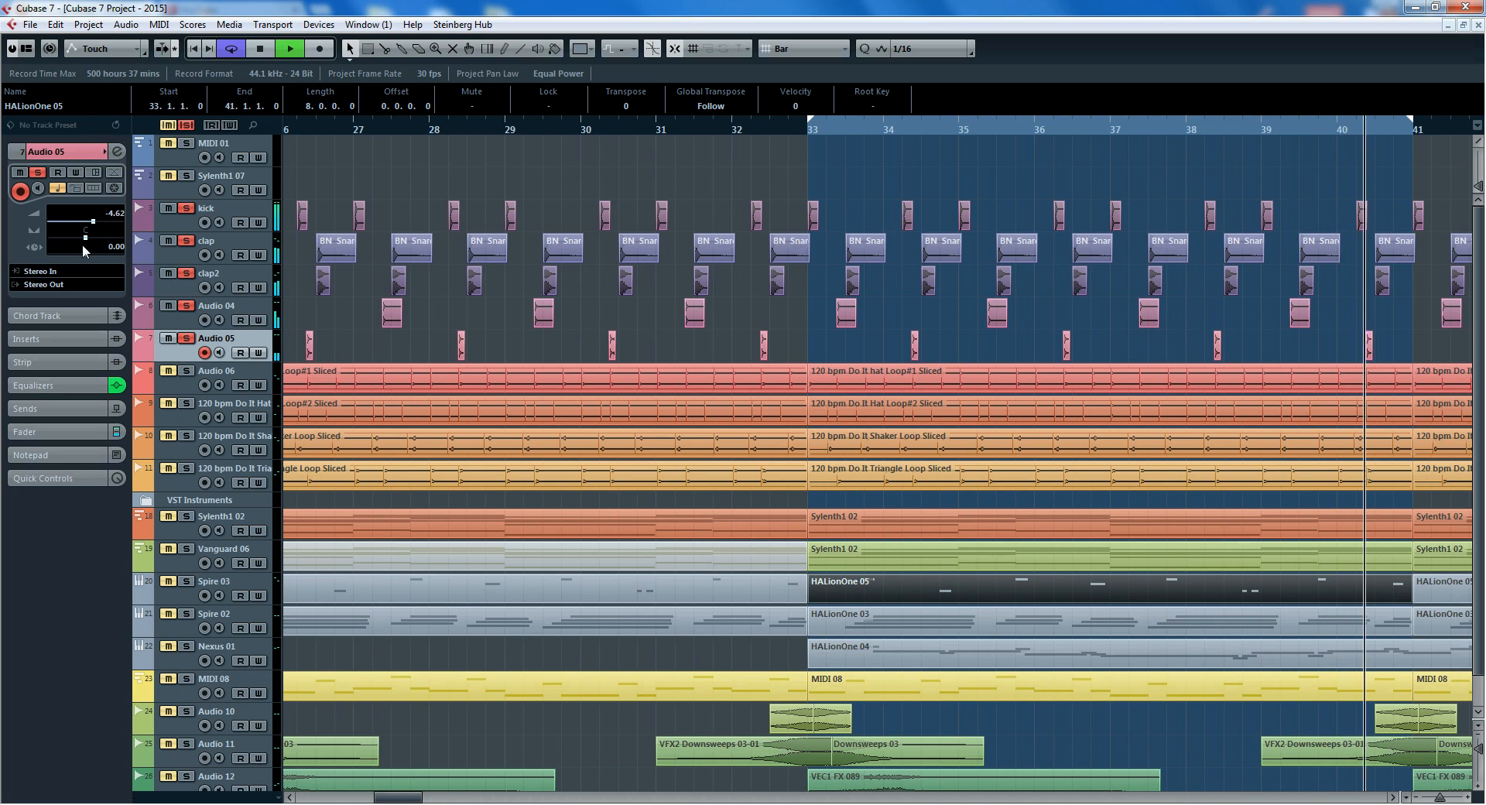
left_click_drag(105, 243, 111, 243)
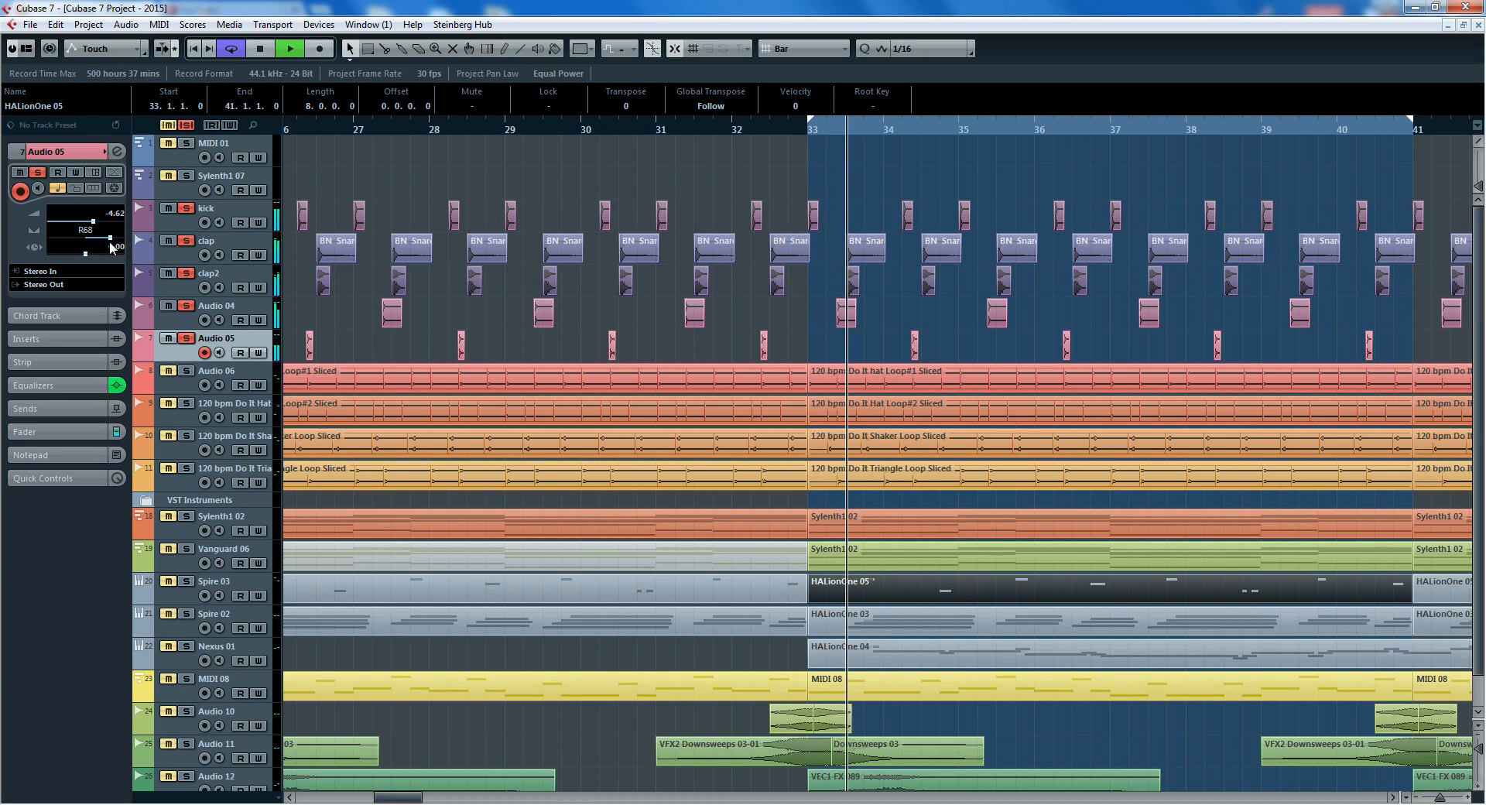
Step: Add Audio 06 to the soloed tracks and compare its panning with that of the second hat loop track
left_click(186, 371)
left_click(252, 369)
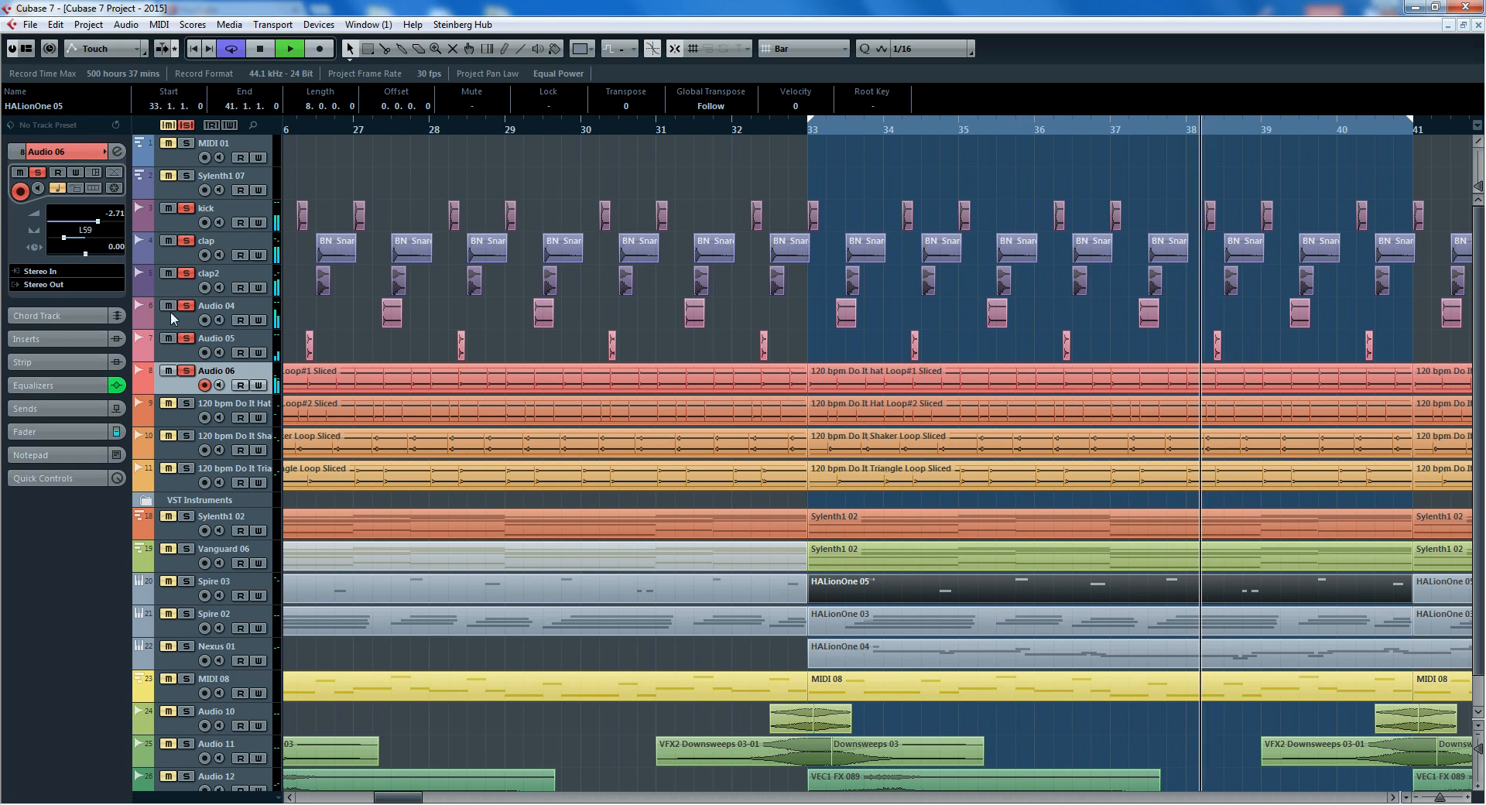
left_click(237, 404)
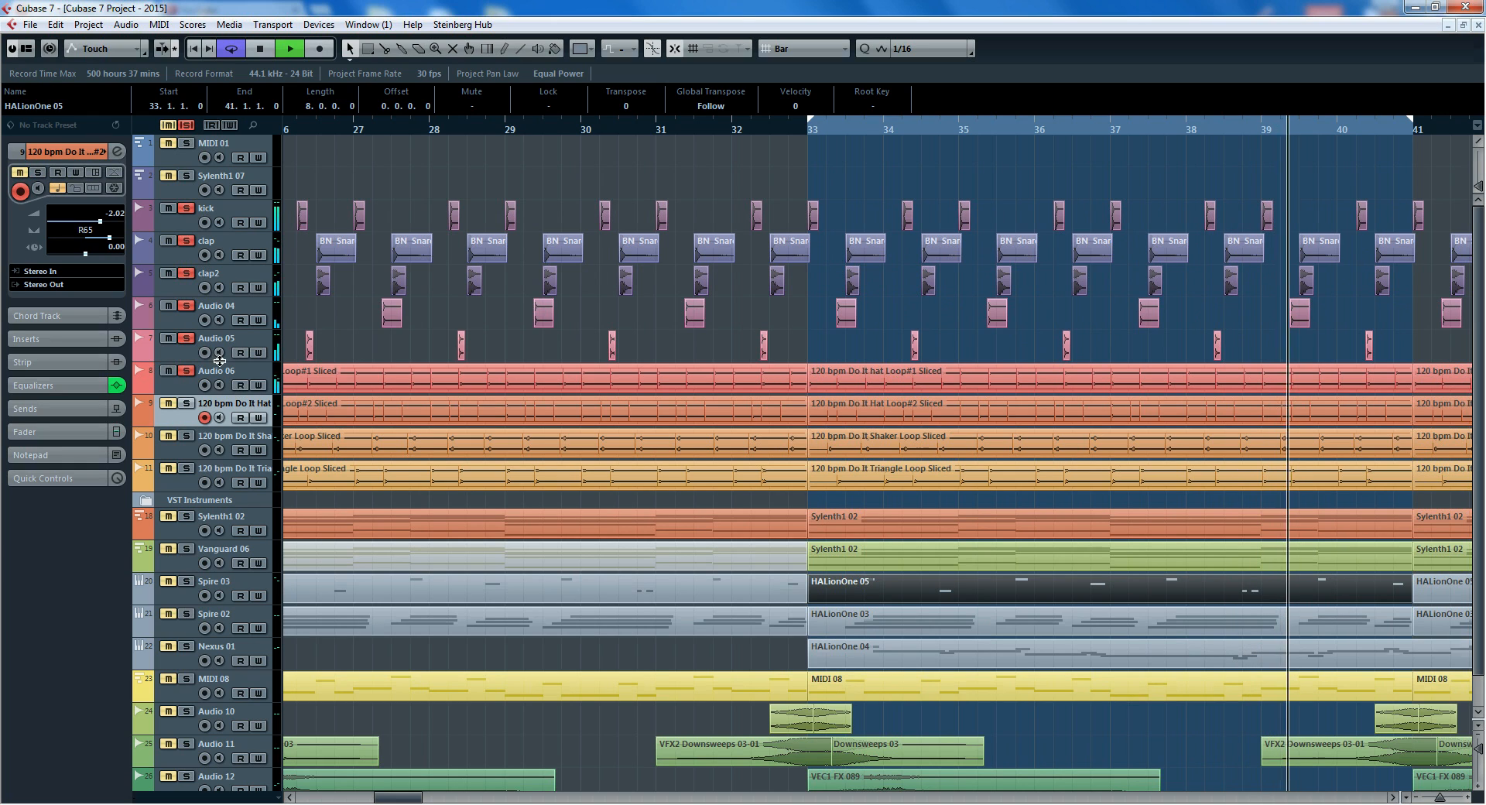
left_click(236, 376)
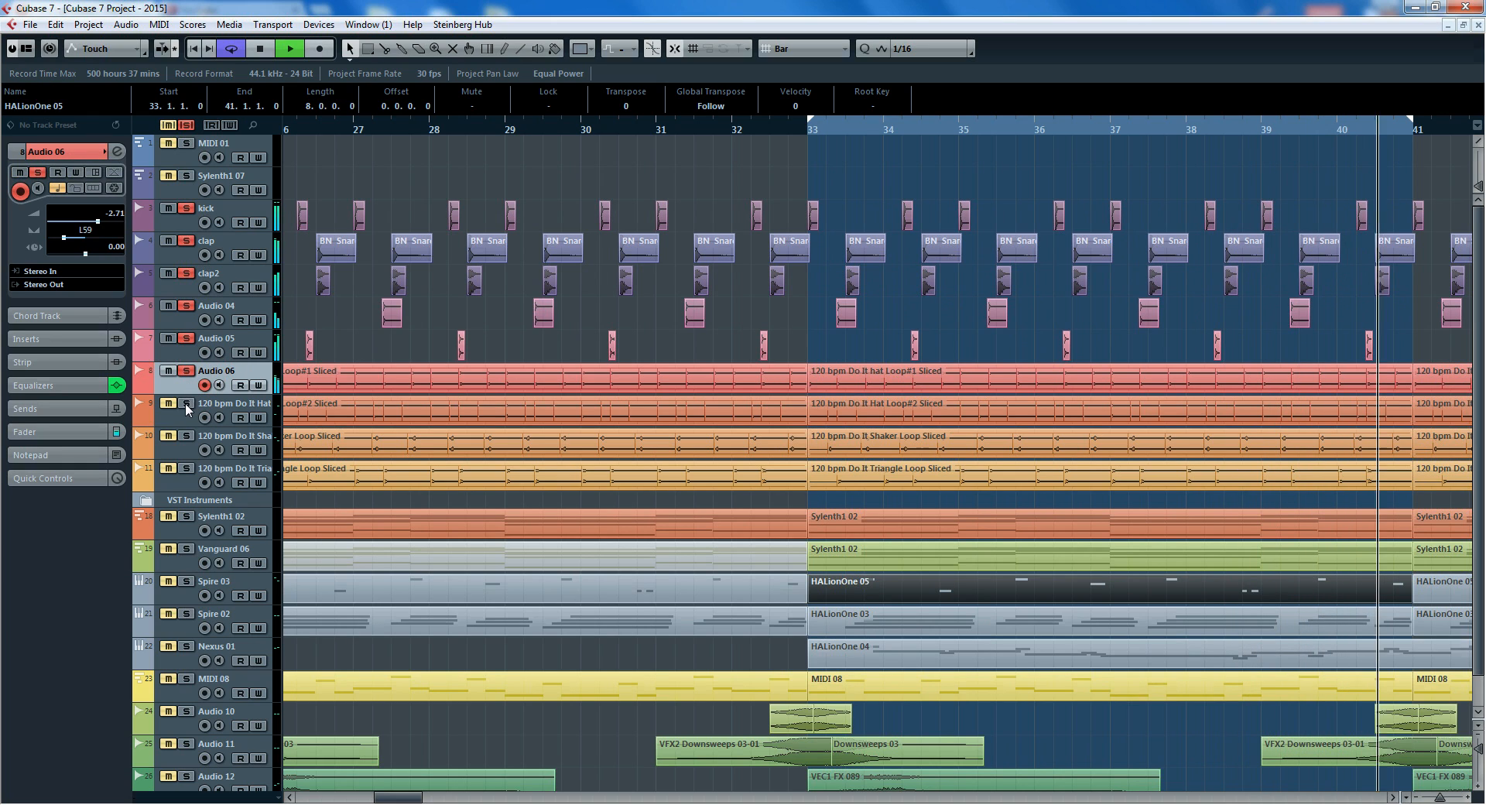
Step: Raise the frequency of Audio 06's low EQ band to about 1.5 kHz to cut more of its low end
left_click(118, 151)
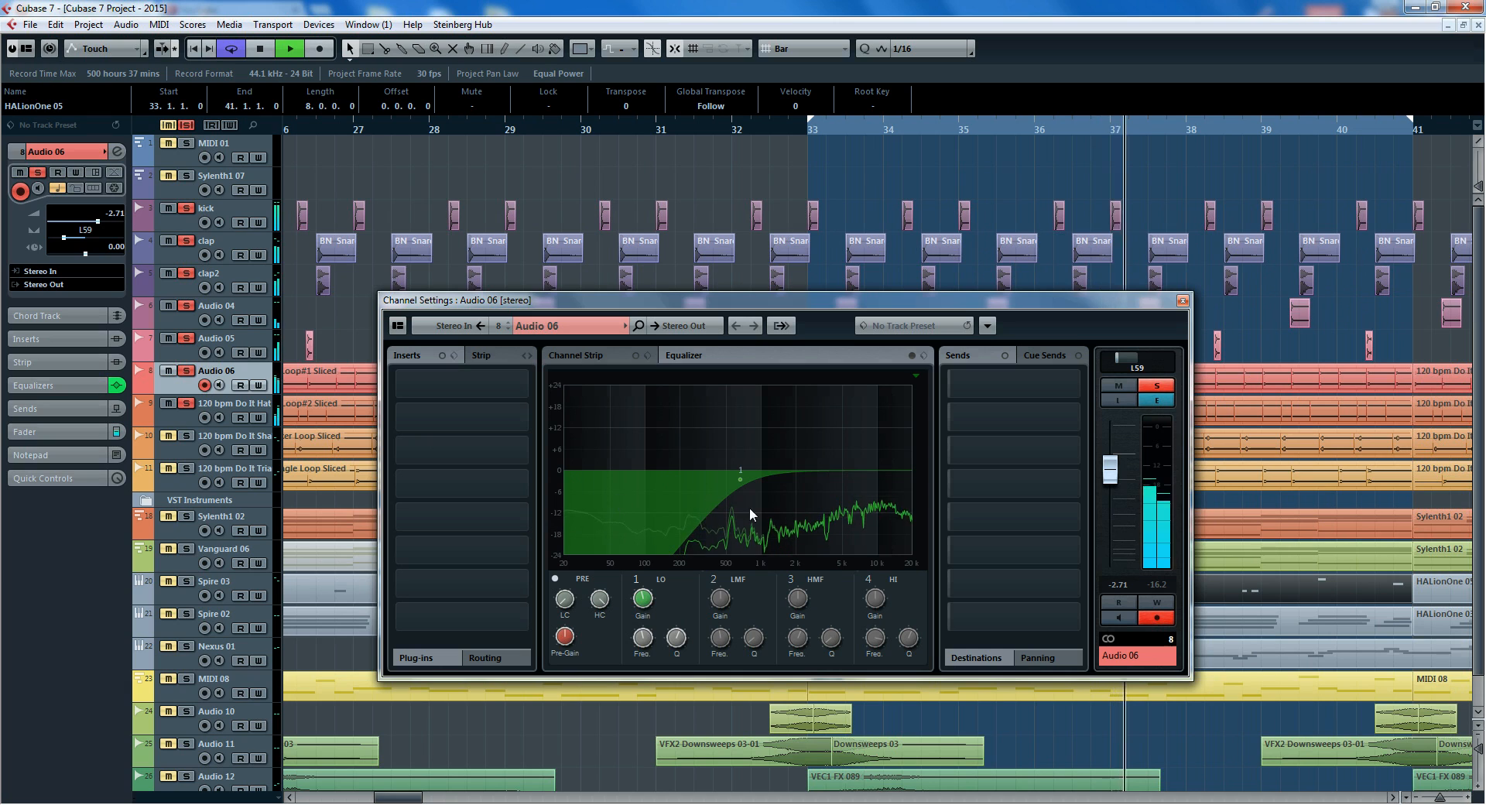
mouse_move(736, 479)
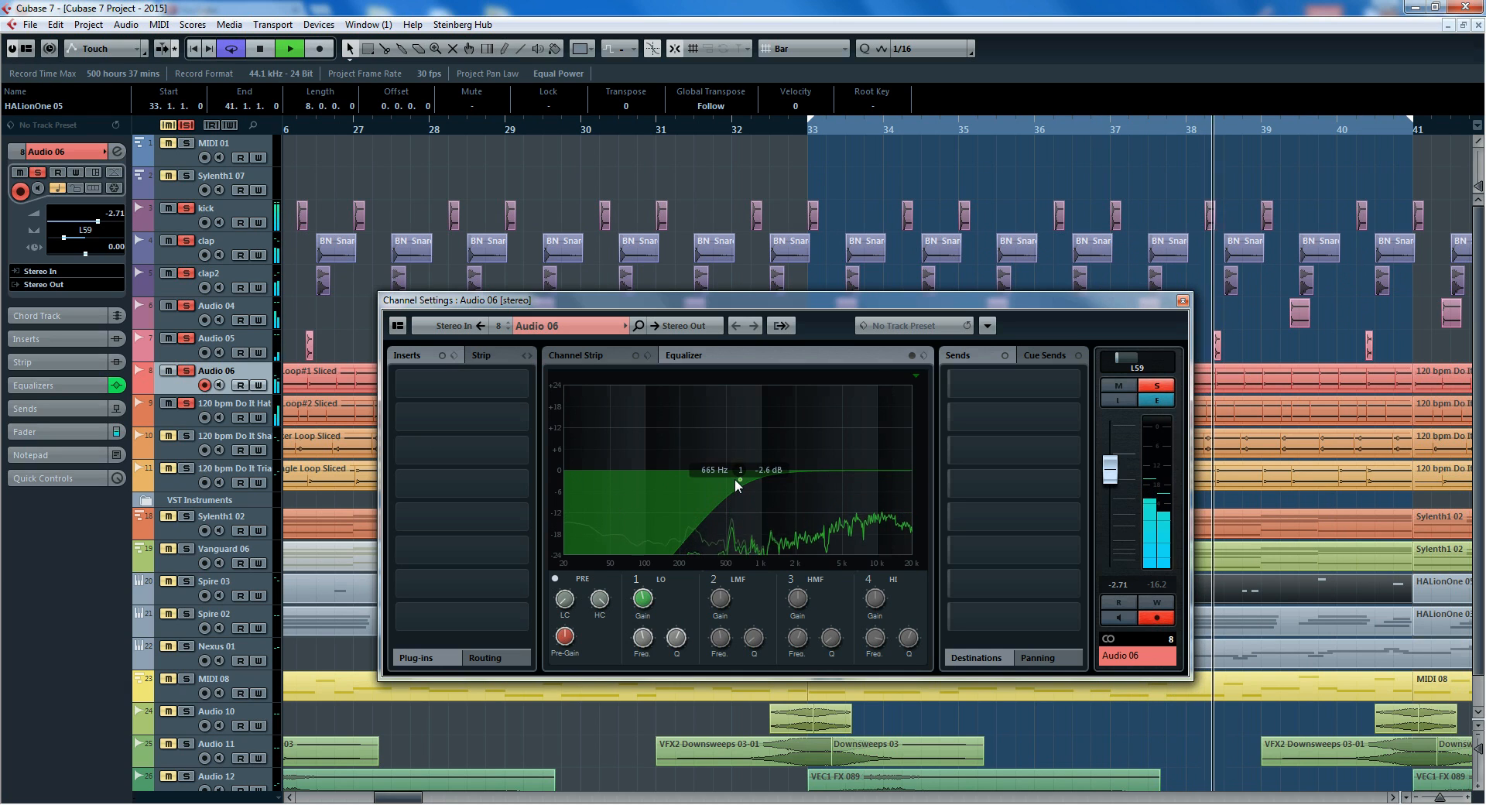
left_click_drag(735, 479, 782, 489)
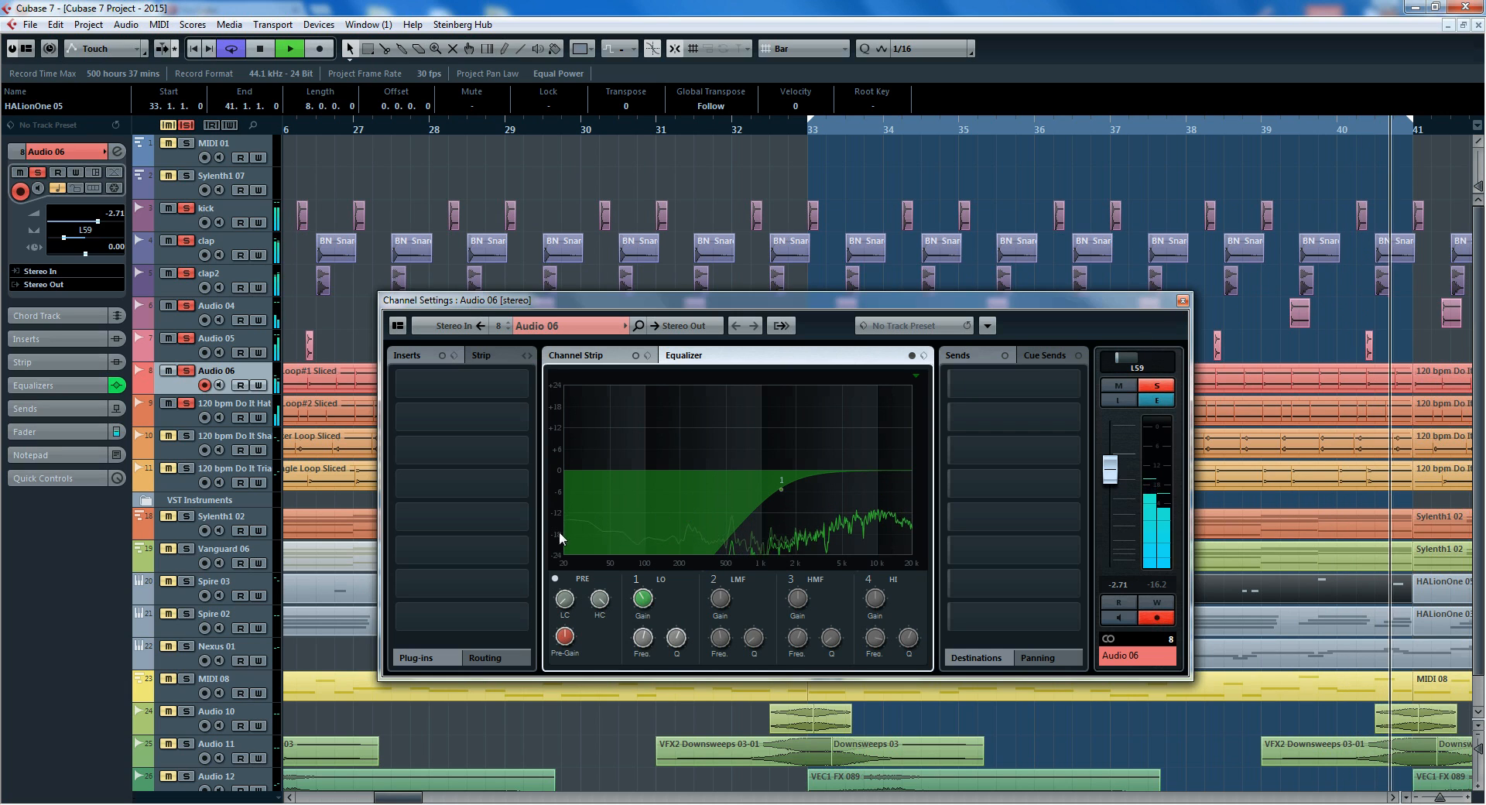
left_click(1183, 301)
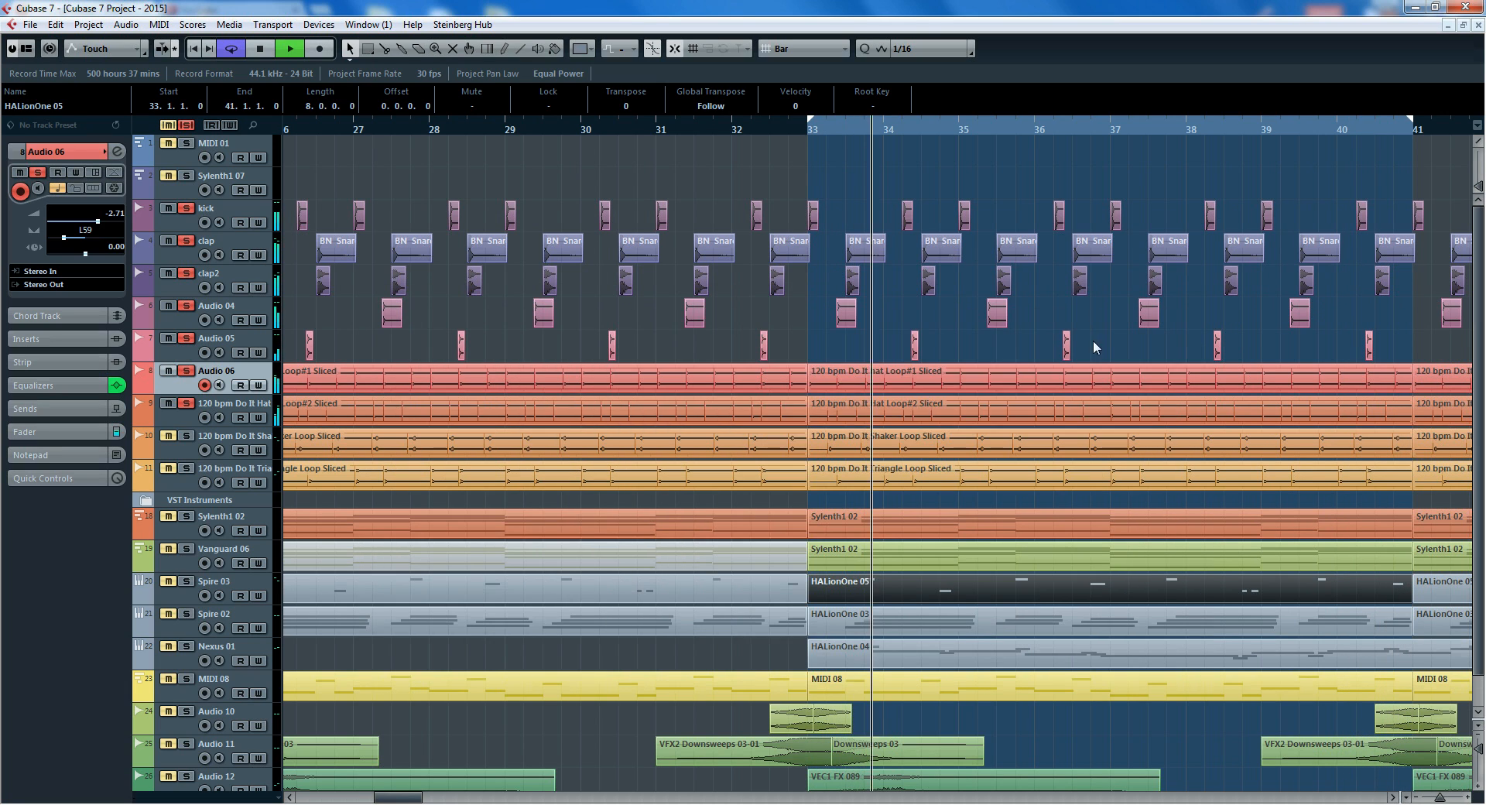
Step: Add the shaker loop track to the soloed tracks and make it the selected track
left_click(186, 437)
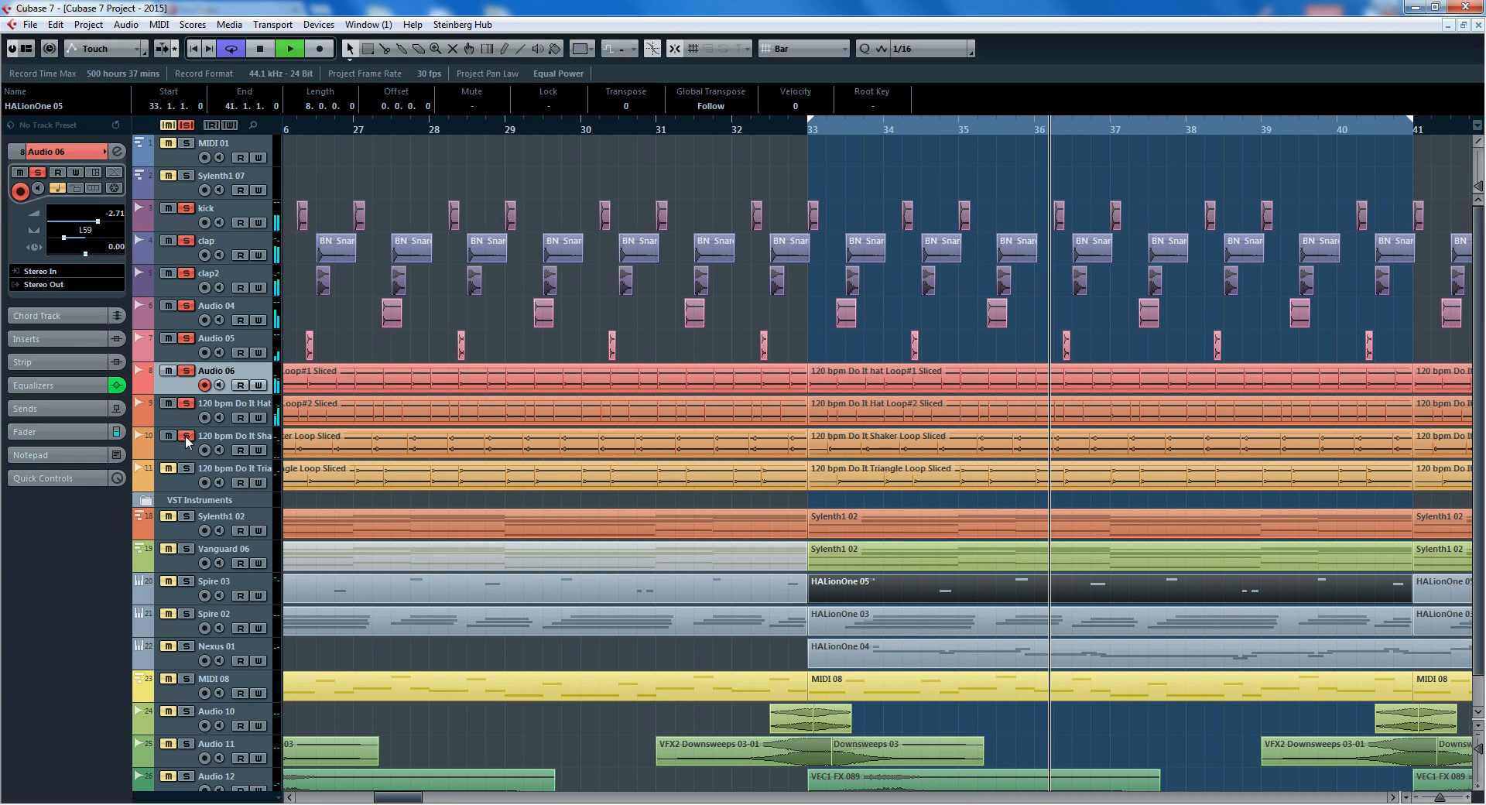
left_click(184, 452)
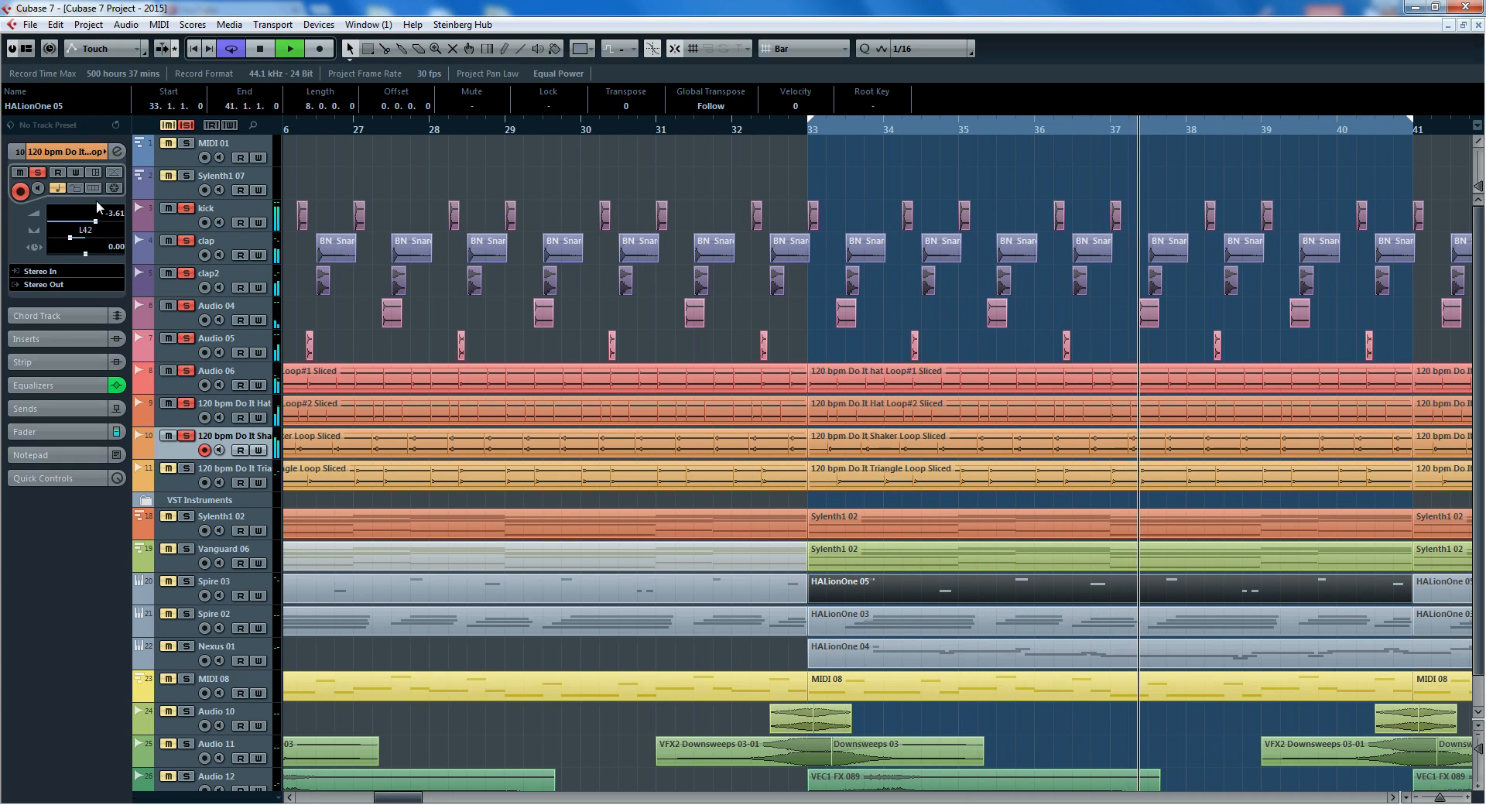
Step: Open the shaker loop part at bar 33 and quantize all its slices to the 1/16 grid
double_click(1032, 449)
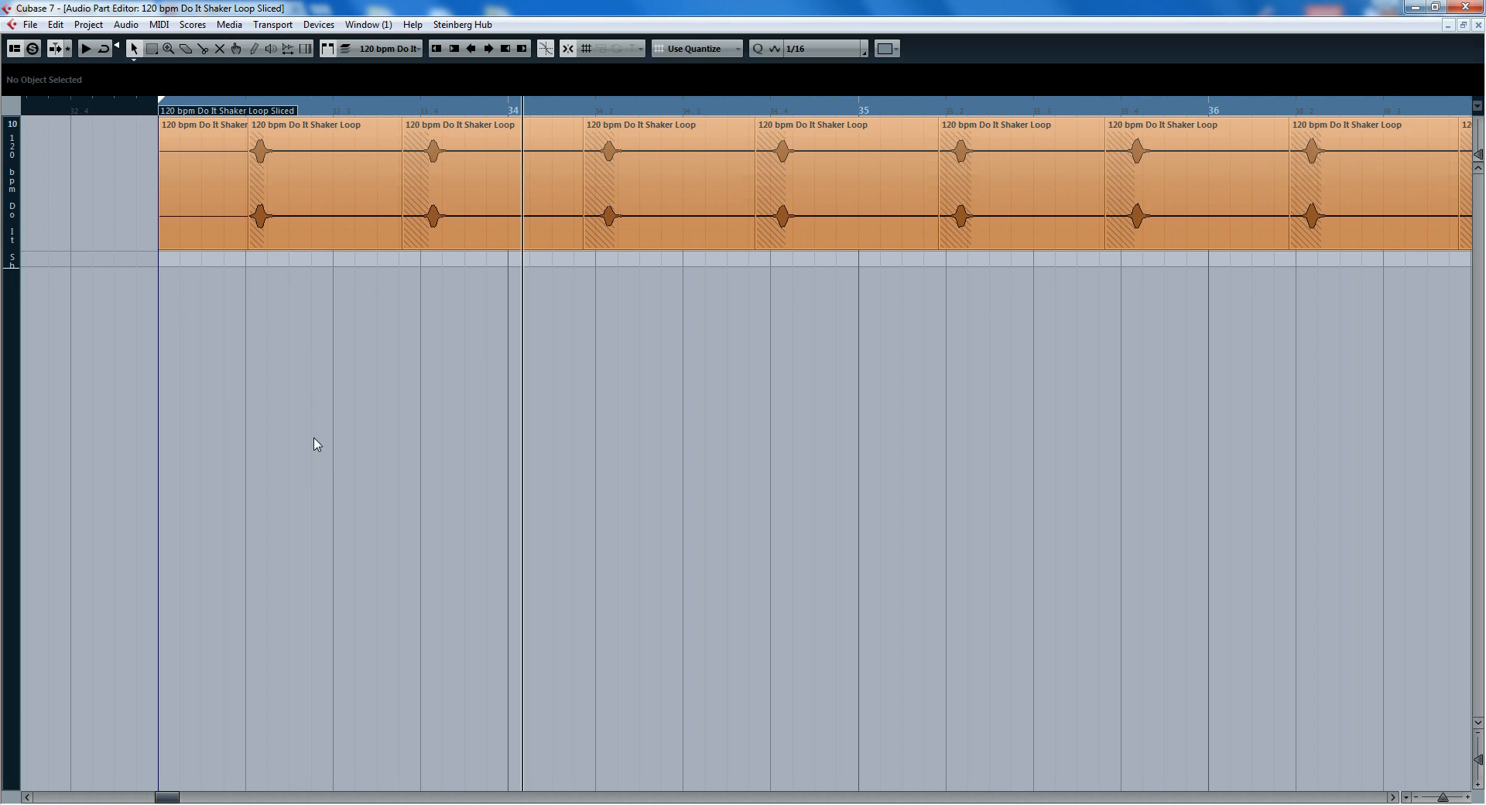
key("ctrl+a")
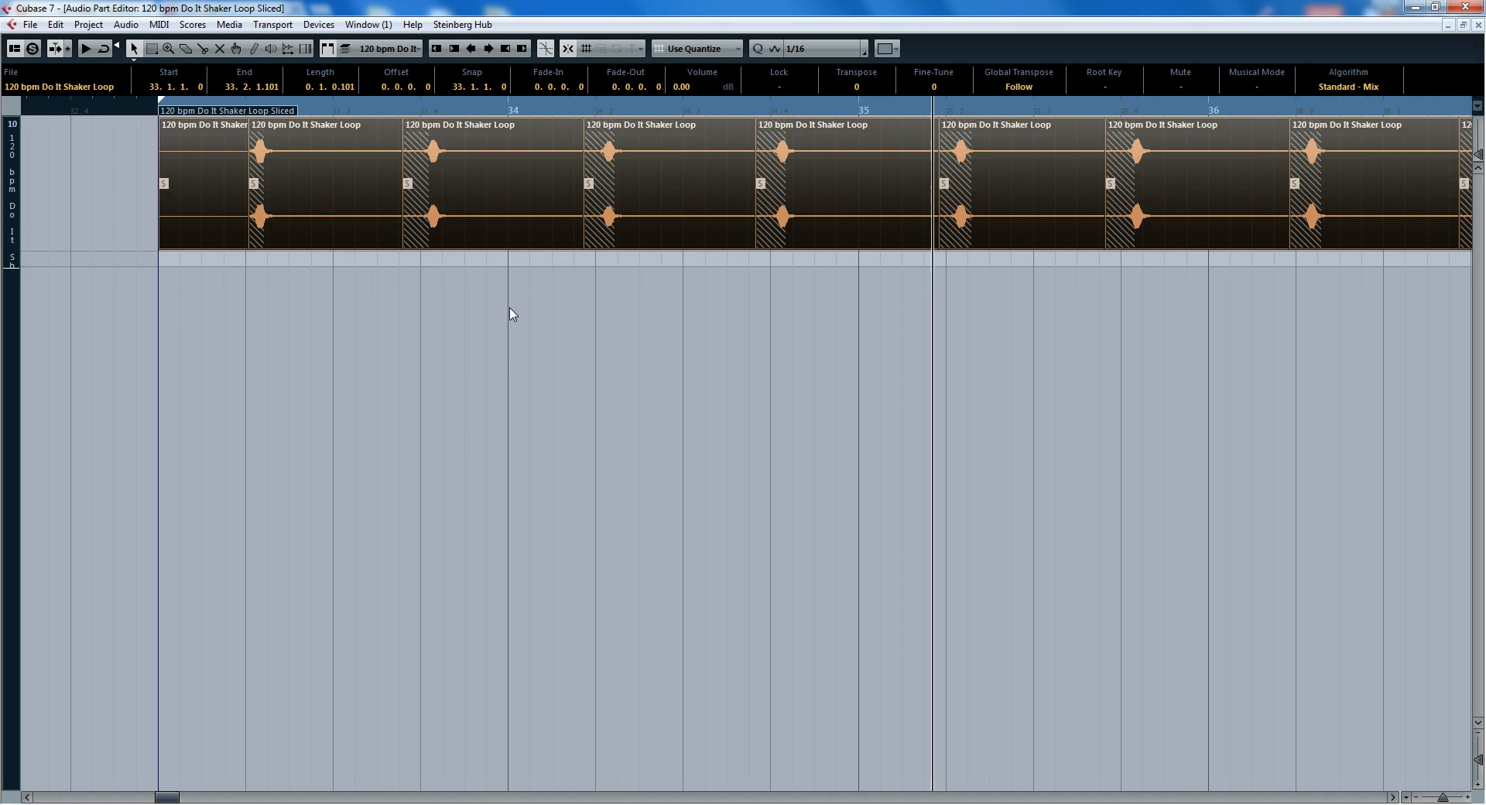
left_click(675, 49)
left_click(712, 104)
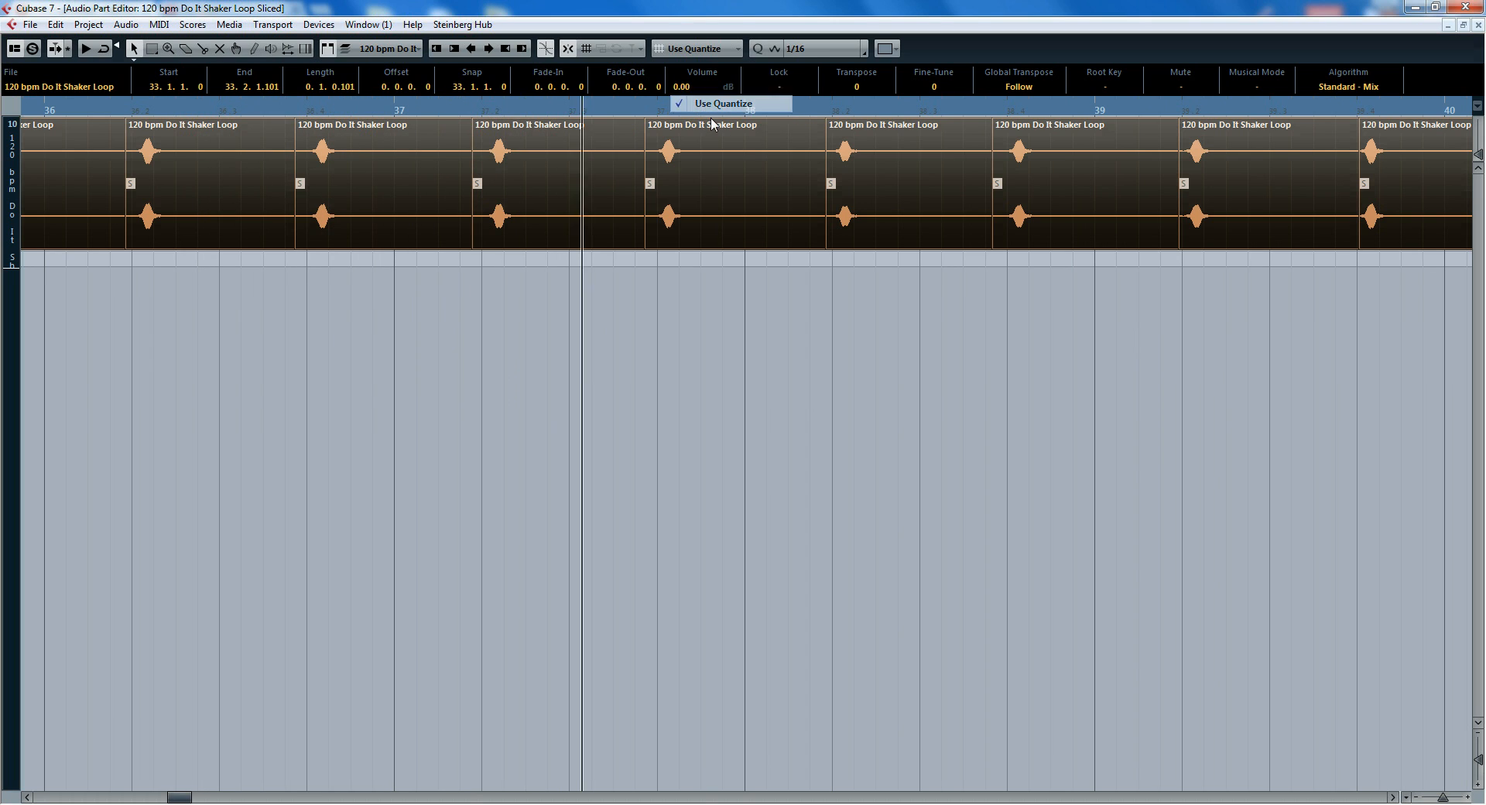
key("q")
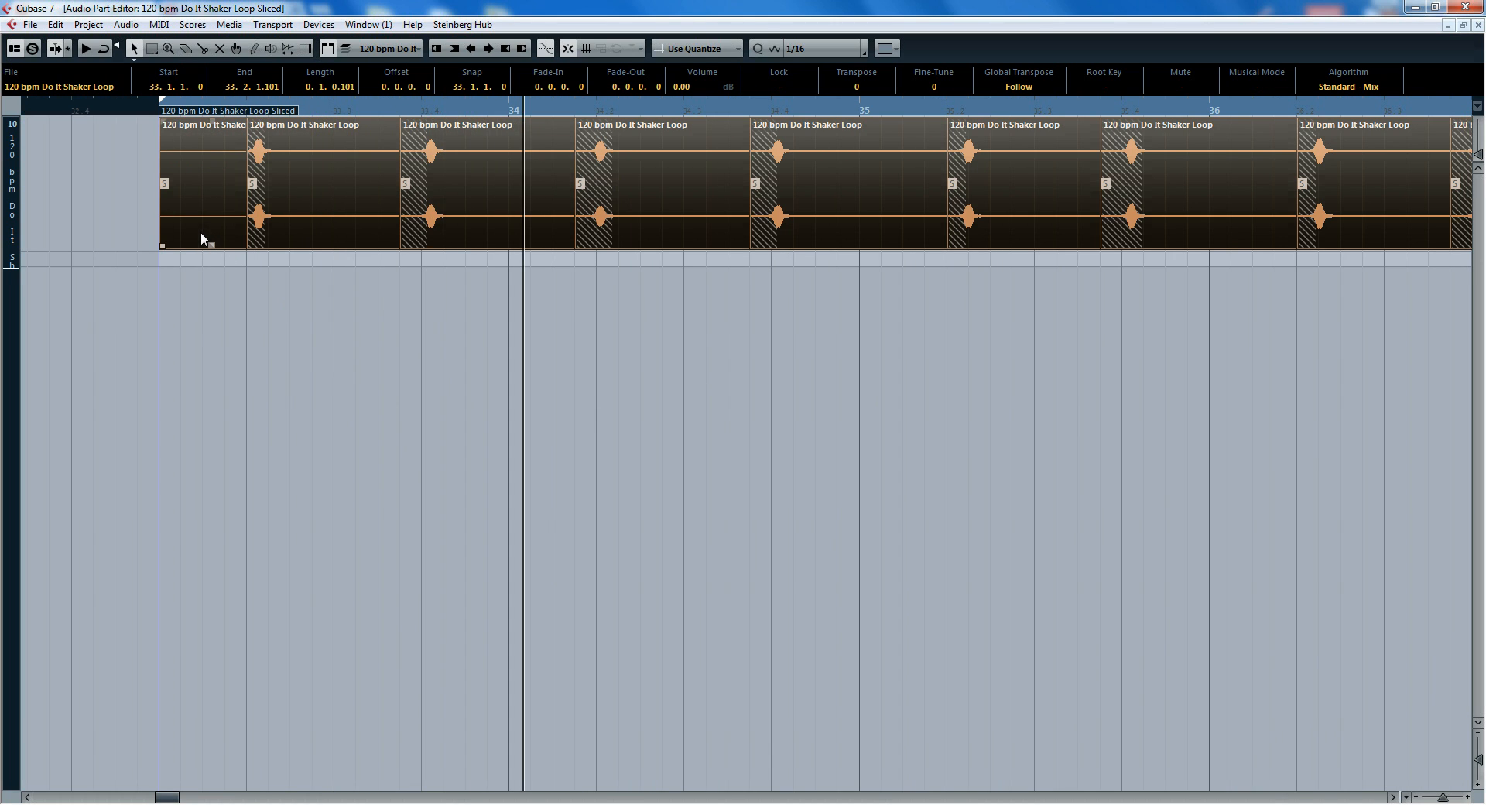
Step: Delete the slices on either side of the first shaker hit and trim that hit to about two beats
left_click(202, 234)
key("Delete")
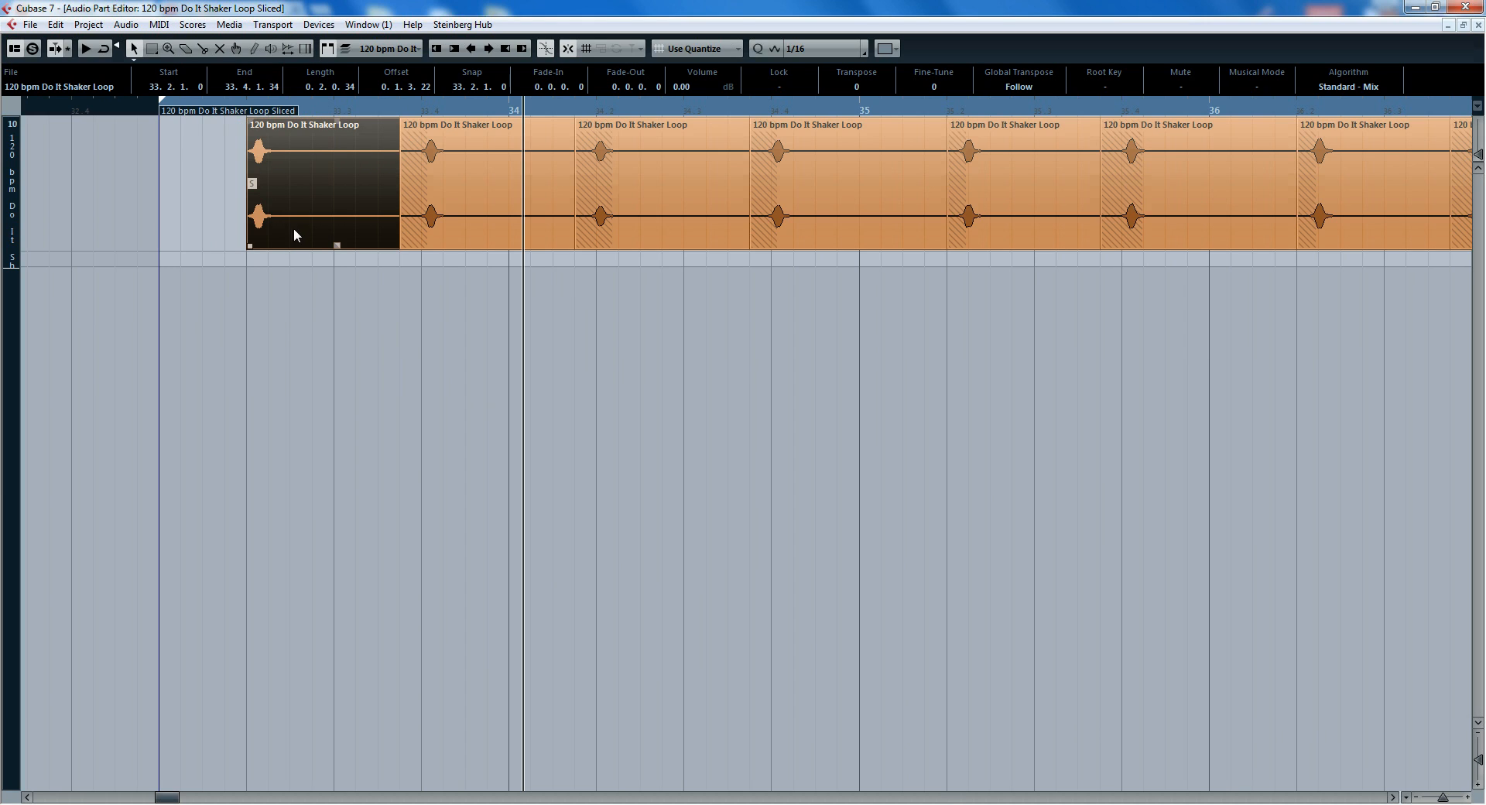
left_click(440, 240)
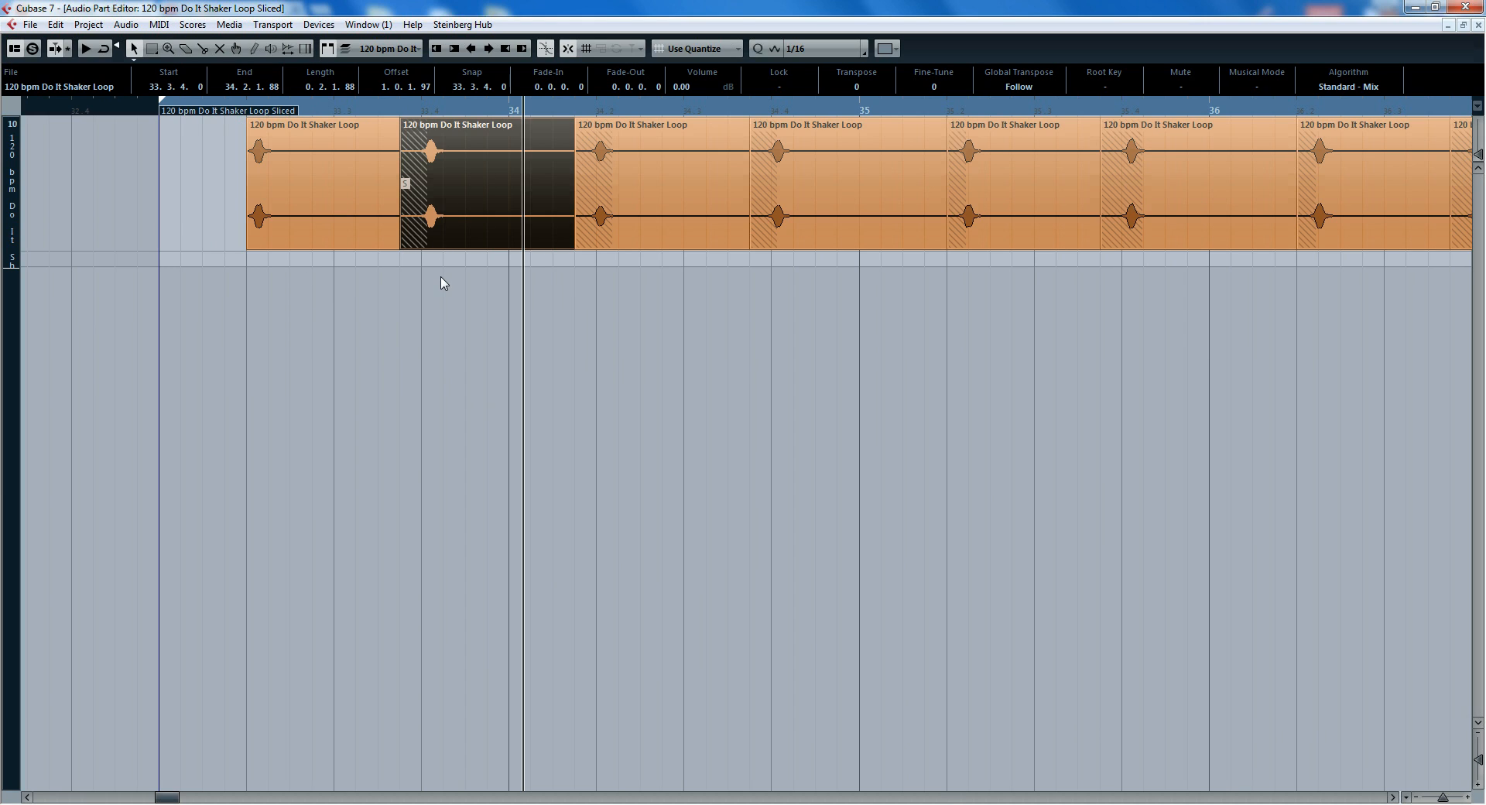
key("Delete")
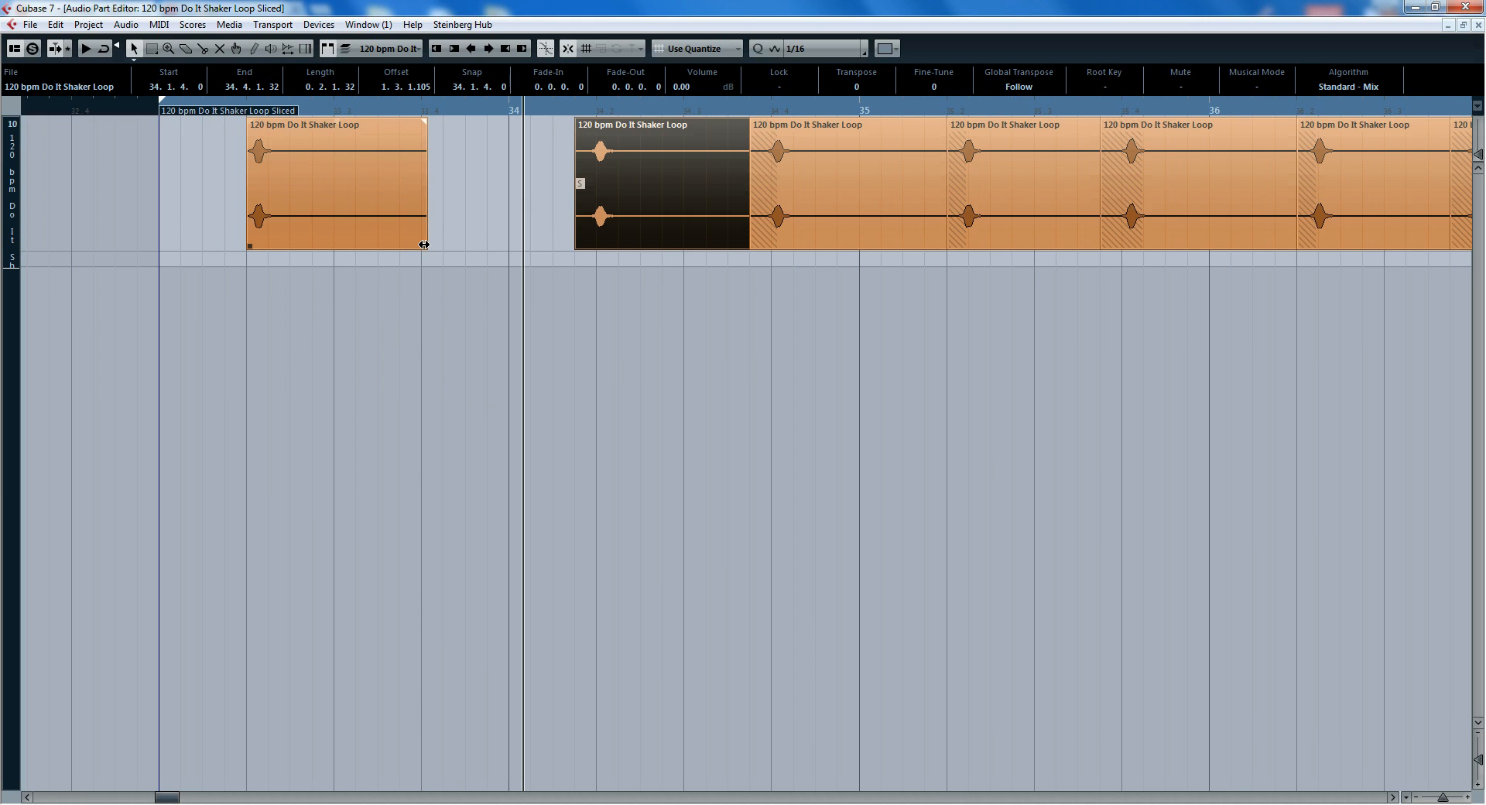
left_click_drag(424, 245, 417, 244)
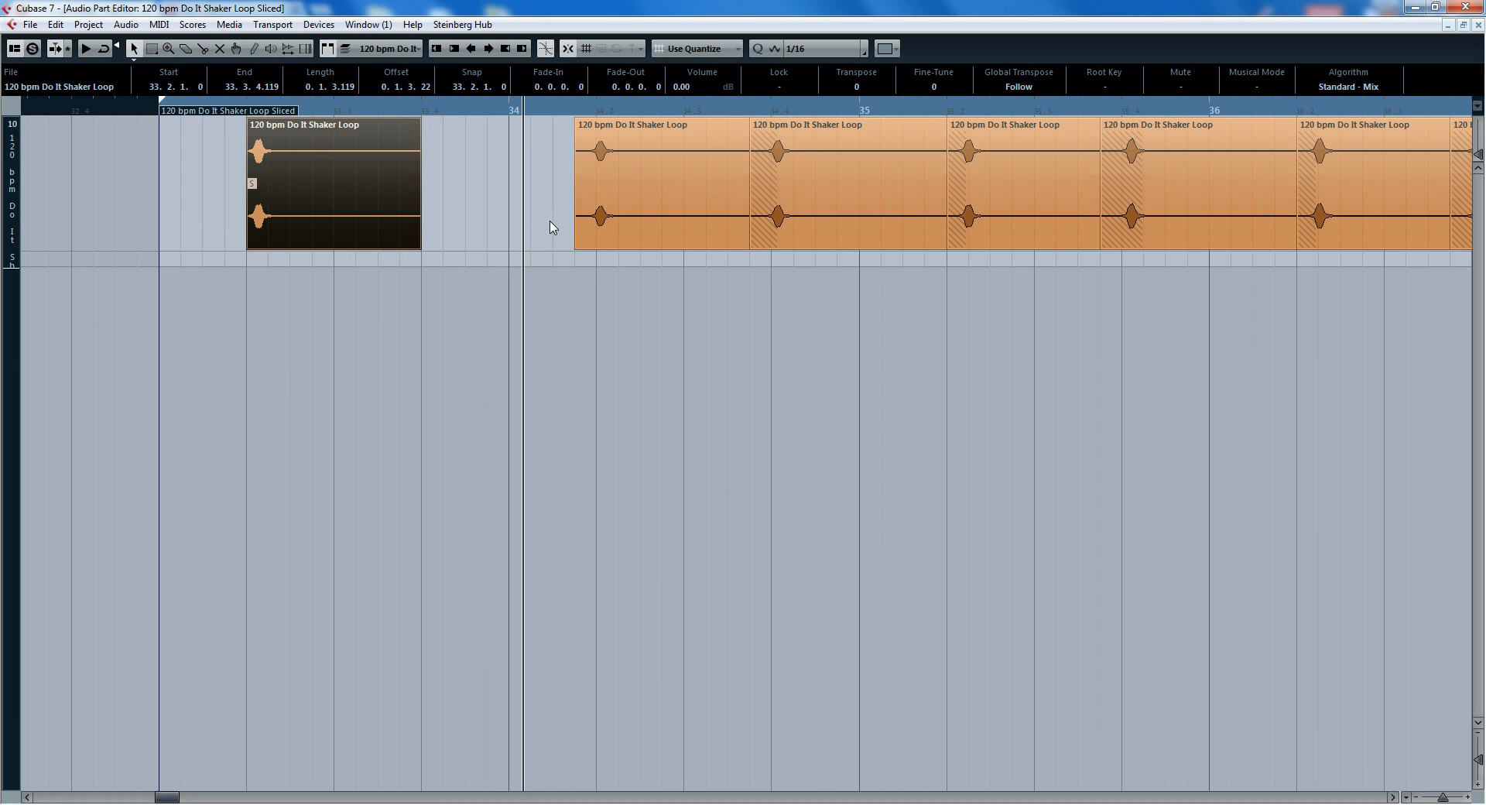
Step: Delete all the remaining shaker slices up to bar 41, keeping only the trimmed first hit
key("g")
key("g")
key("g")
key("g")
key("g")
key("g")
key("g")
key("g")
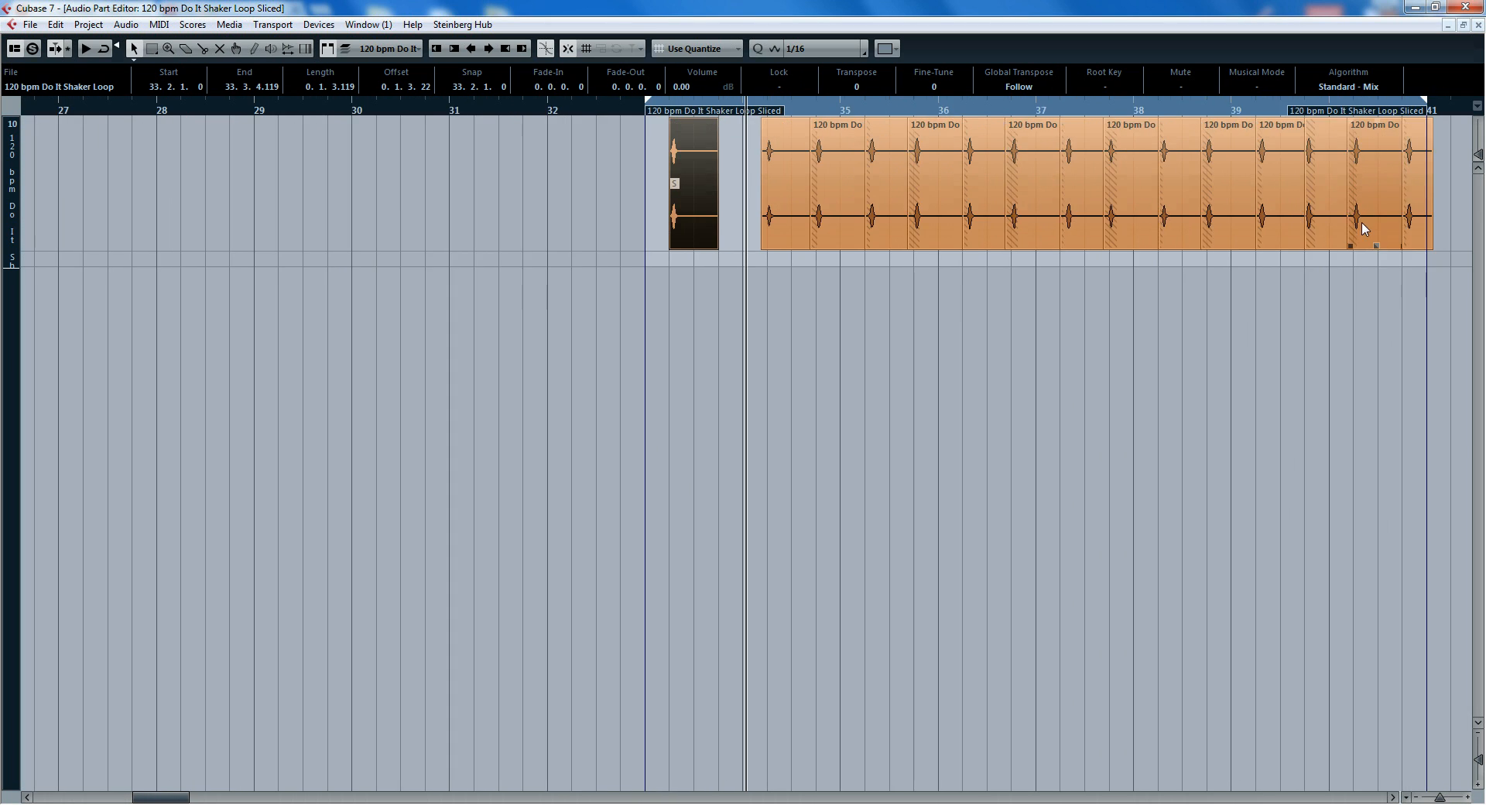
left_click_drag(1362, 220, 731, 200)
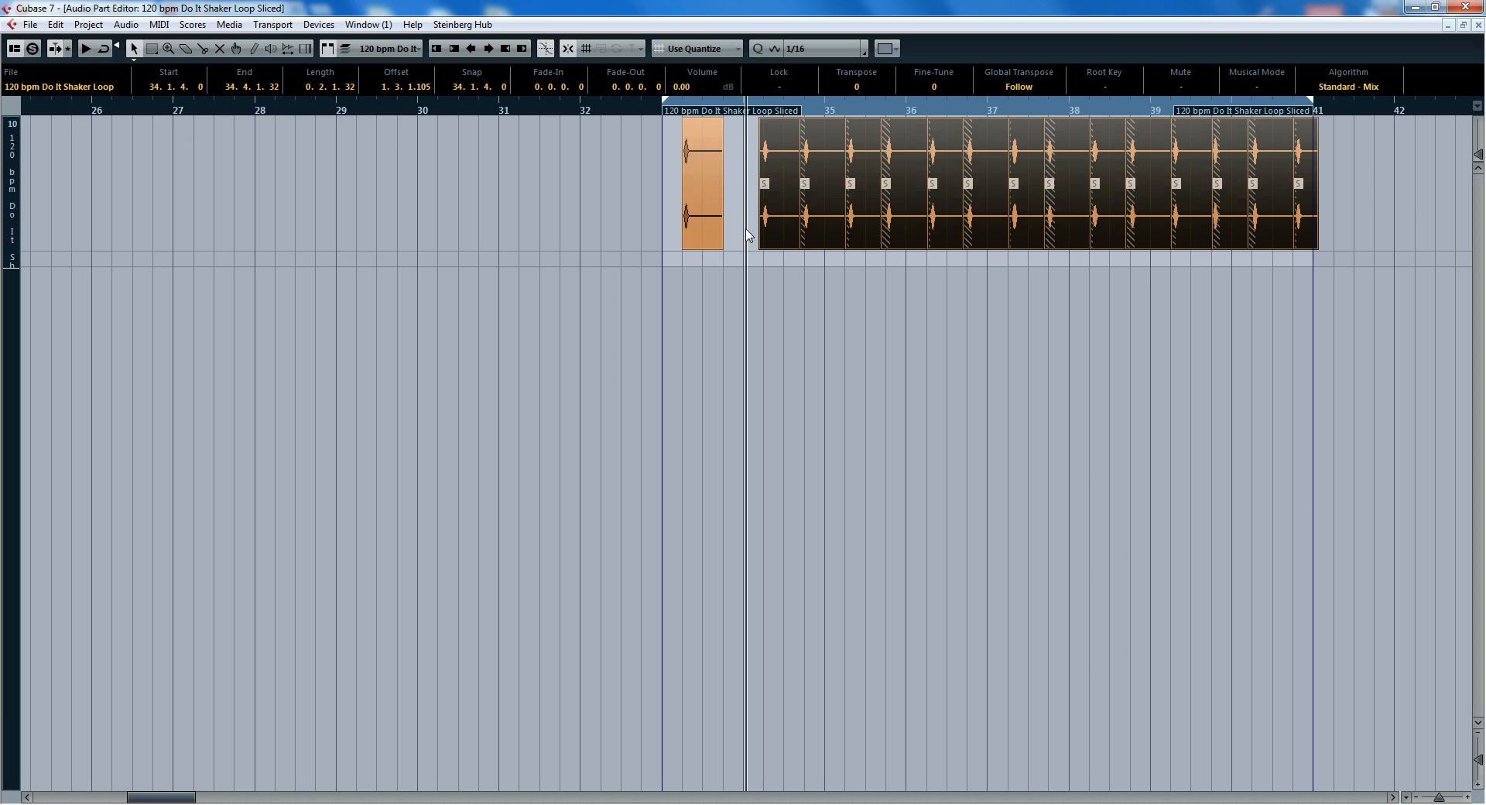
key("Delete")
Step: Duplicate the trimmed shaker hit five times back to back and check playback
left_click(688, 224)
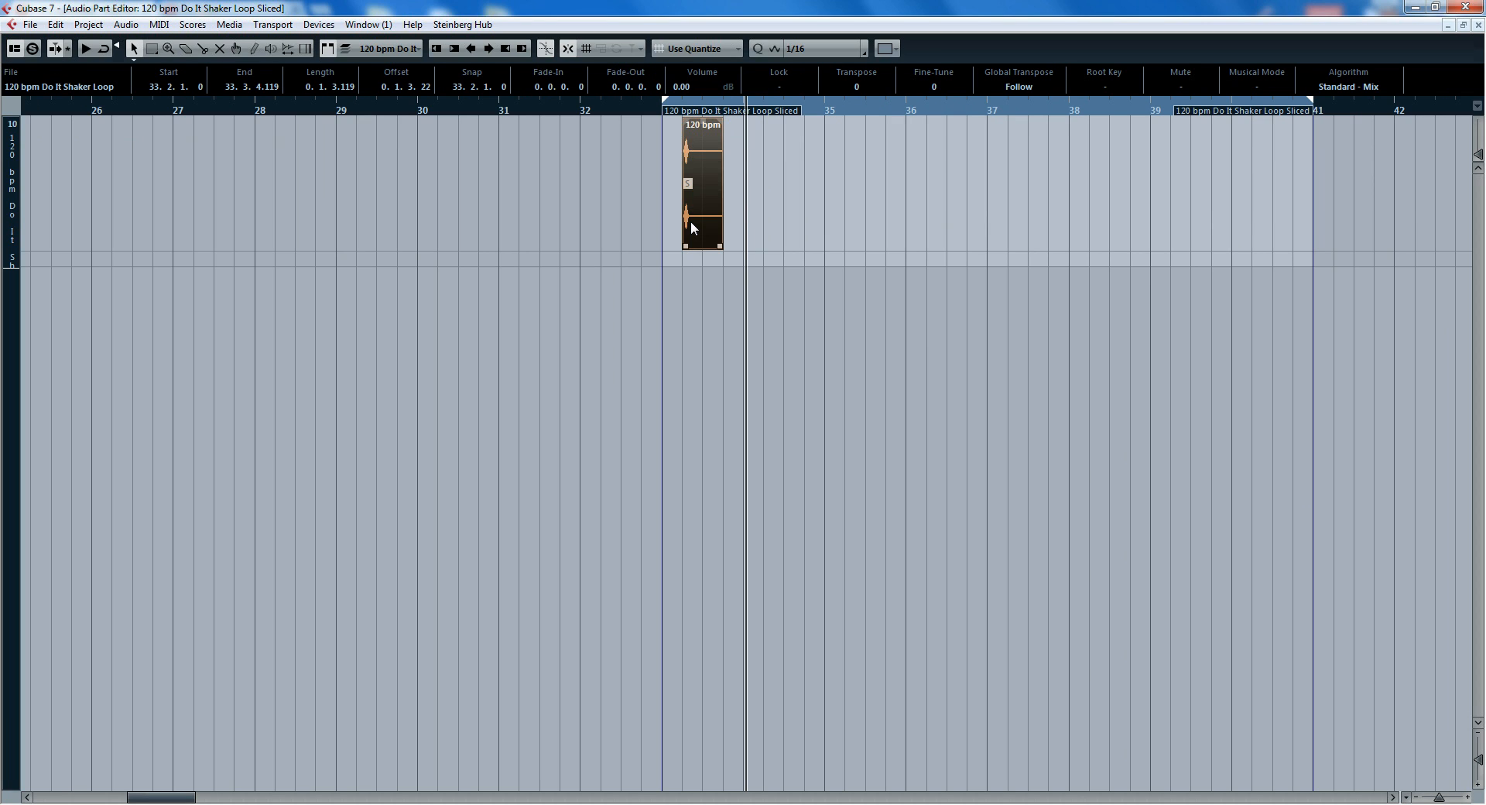
key("ctrl+d")
key("ctrl+d")
key("ctrl+d")
key("ctrl+d")
key("ctrl+d")
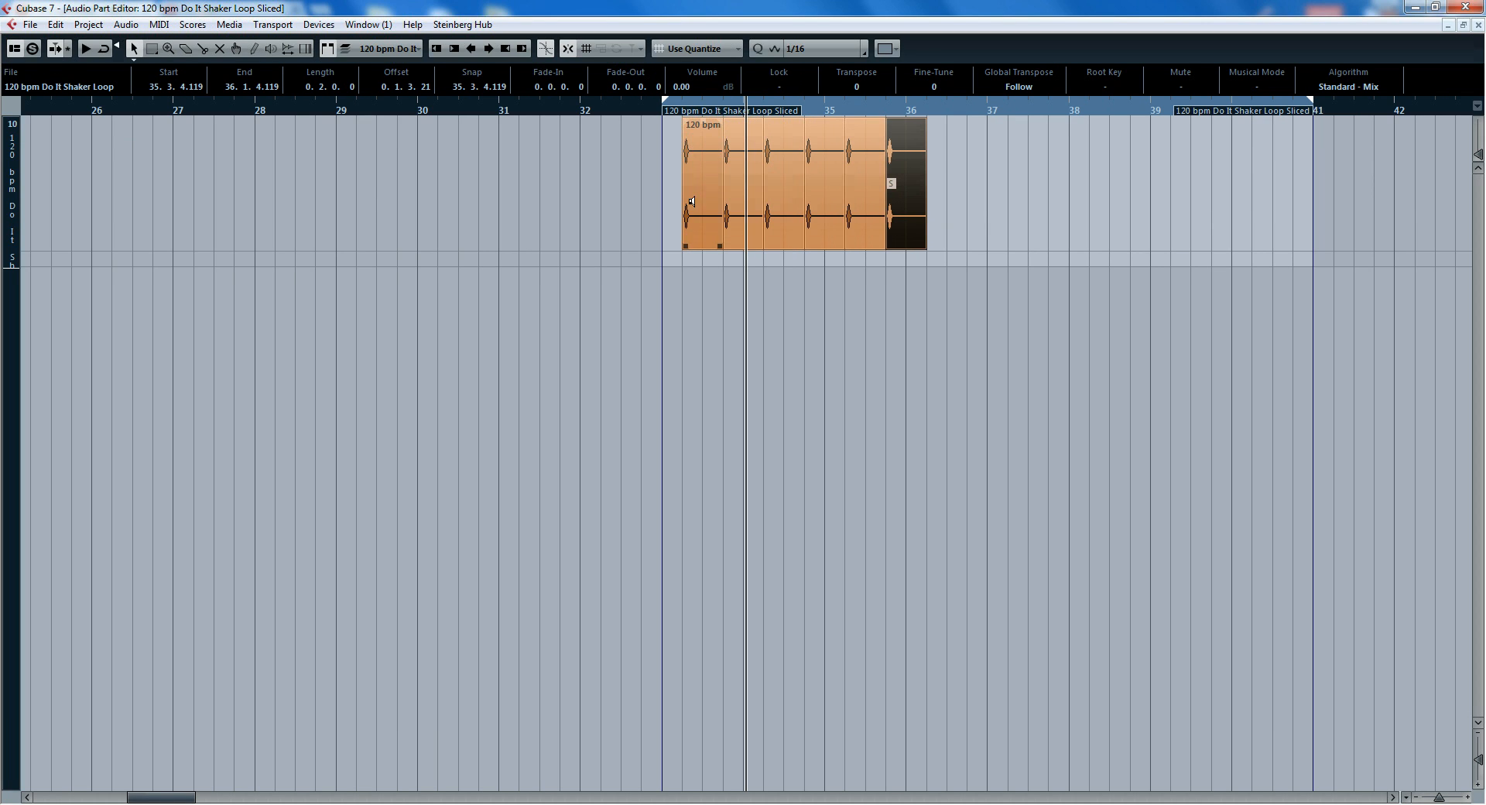
left_click(639, 111)
key("space")
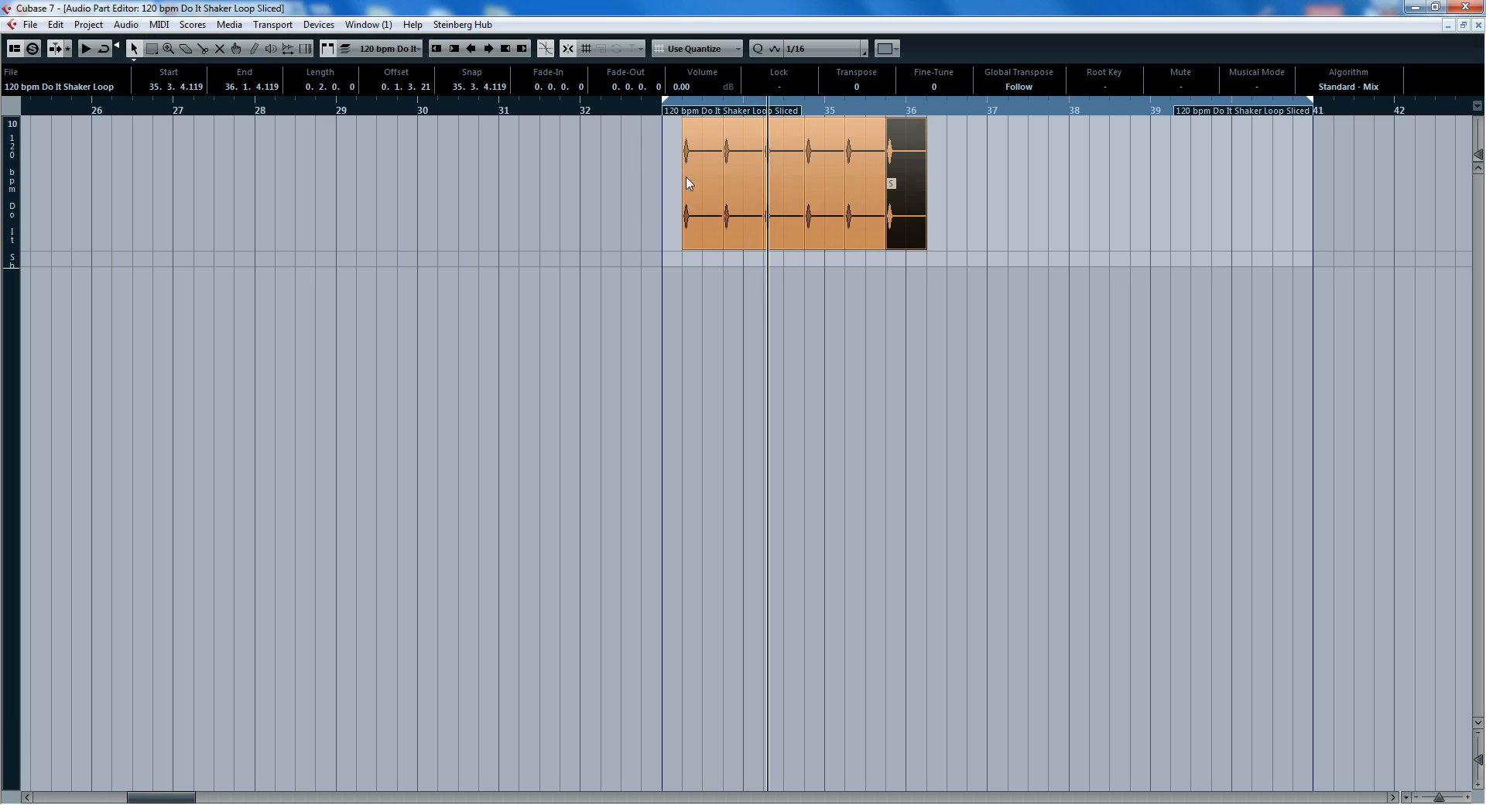
Step: Fill the rest of the shaker part with repeated hits, trimming the last copy to end at bar 41
key("ctrl+d")
key("ctrl+d")
key("ctrl+d")
key("ctrl+d")
key("ctrl+d")
key("ctrl+d")
key("ctrl+d")
key("ctrl+d")
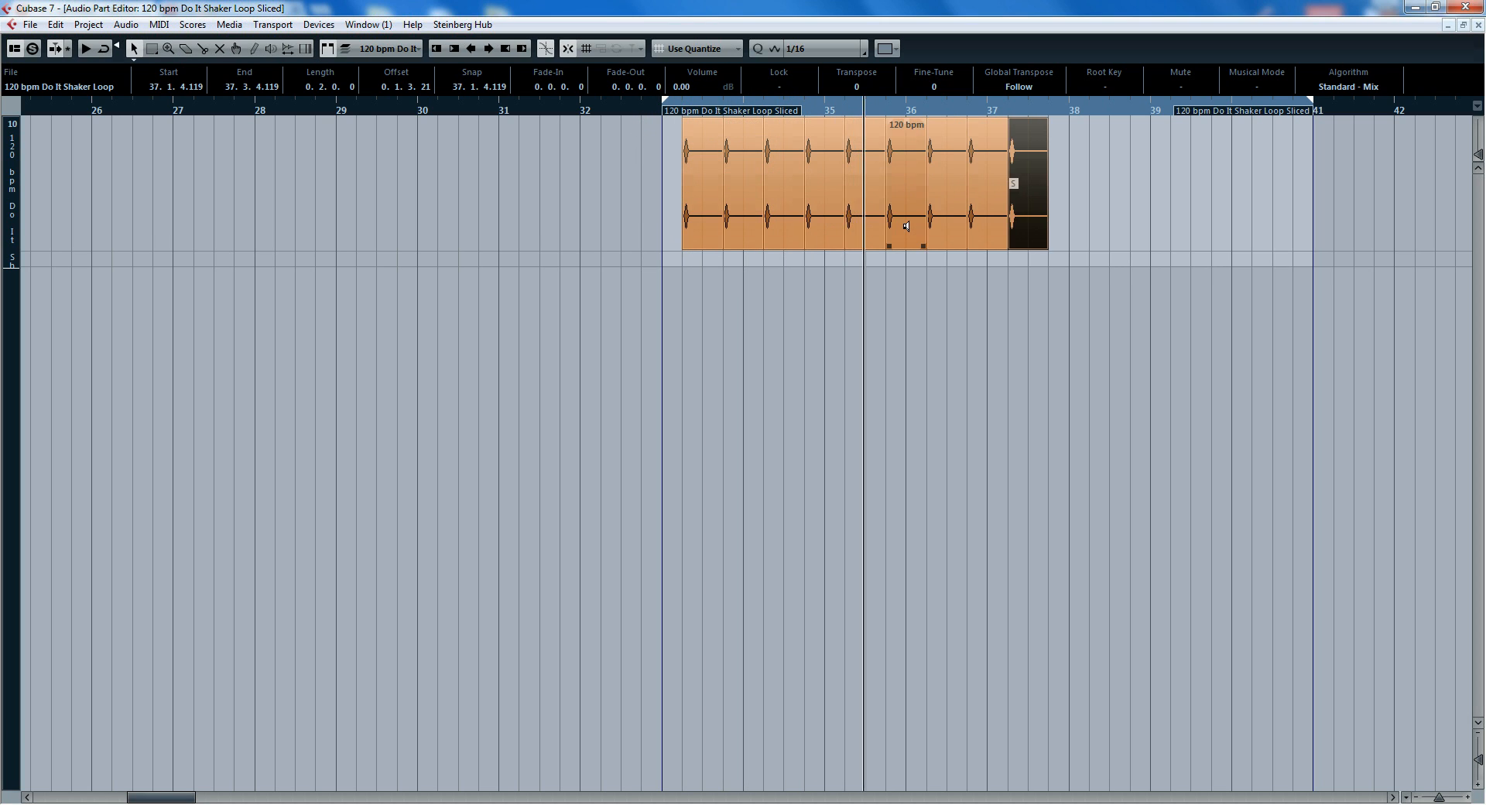
key("ctrl+d")
key("ctrl+d")
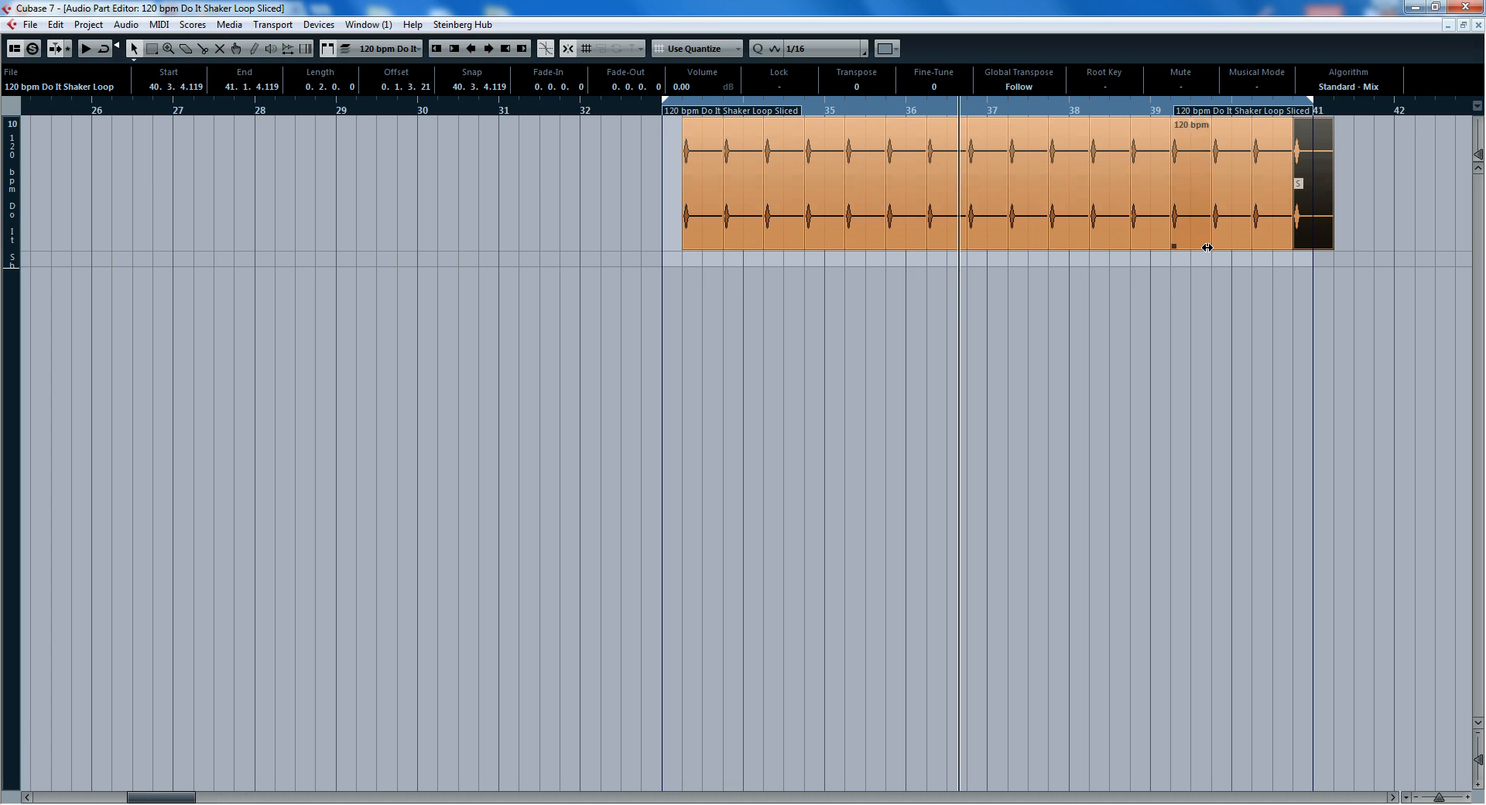
left_click_drag(1330, 245, 1311, 249)
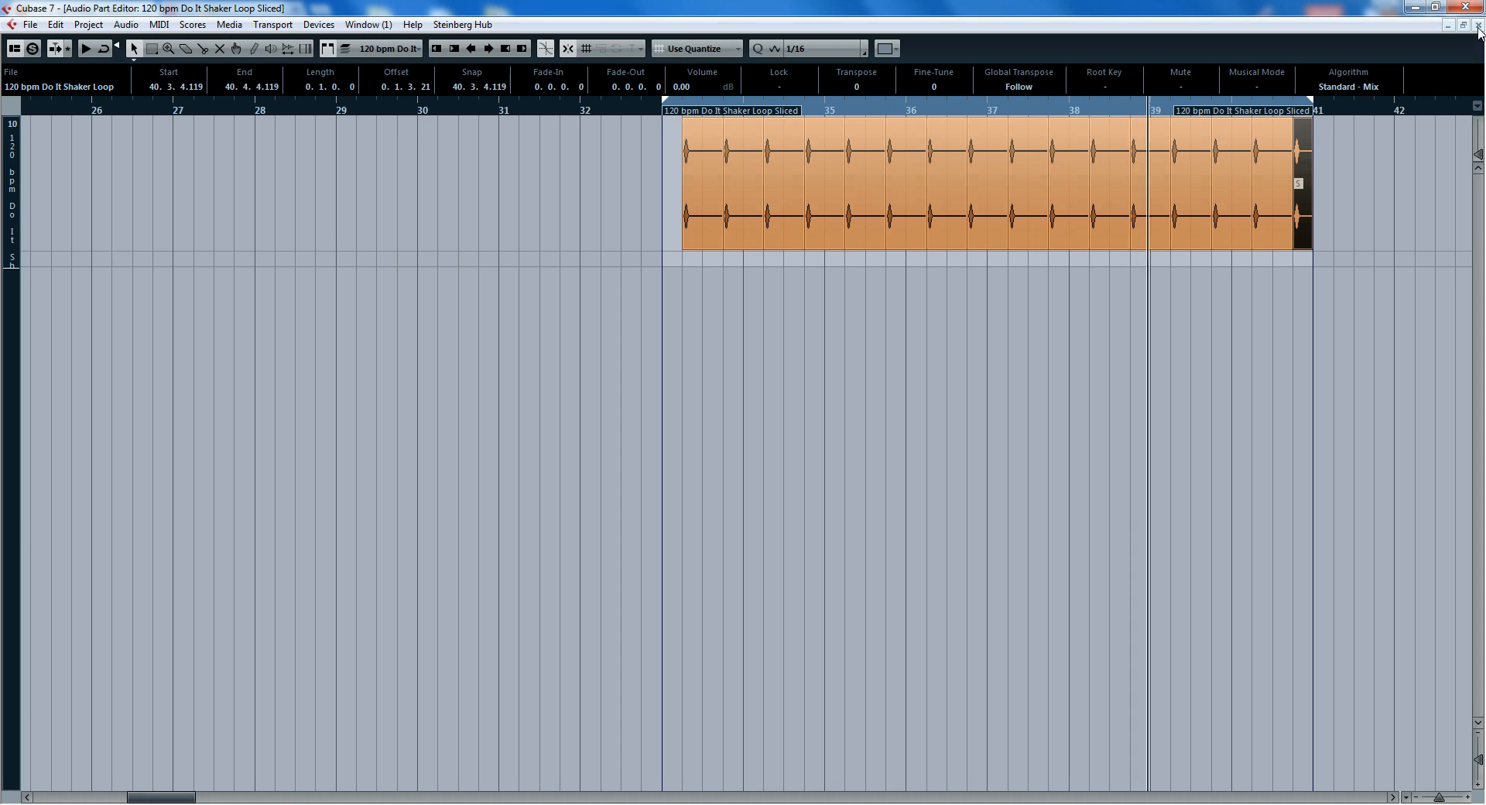
key("Return")
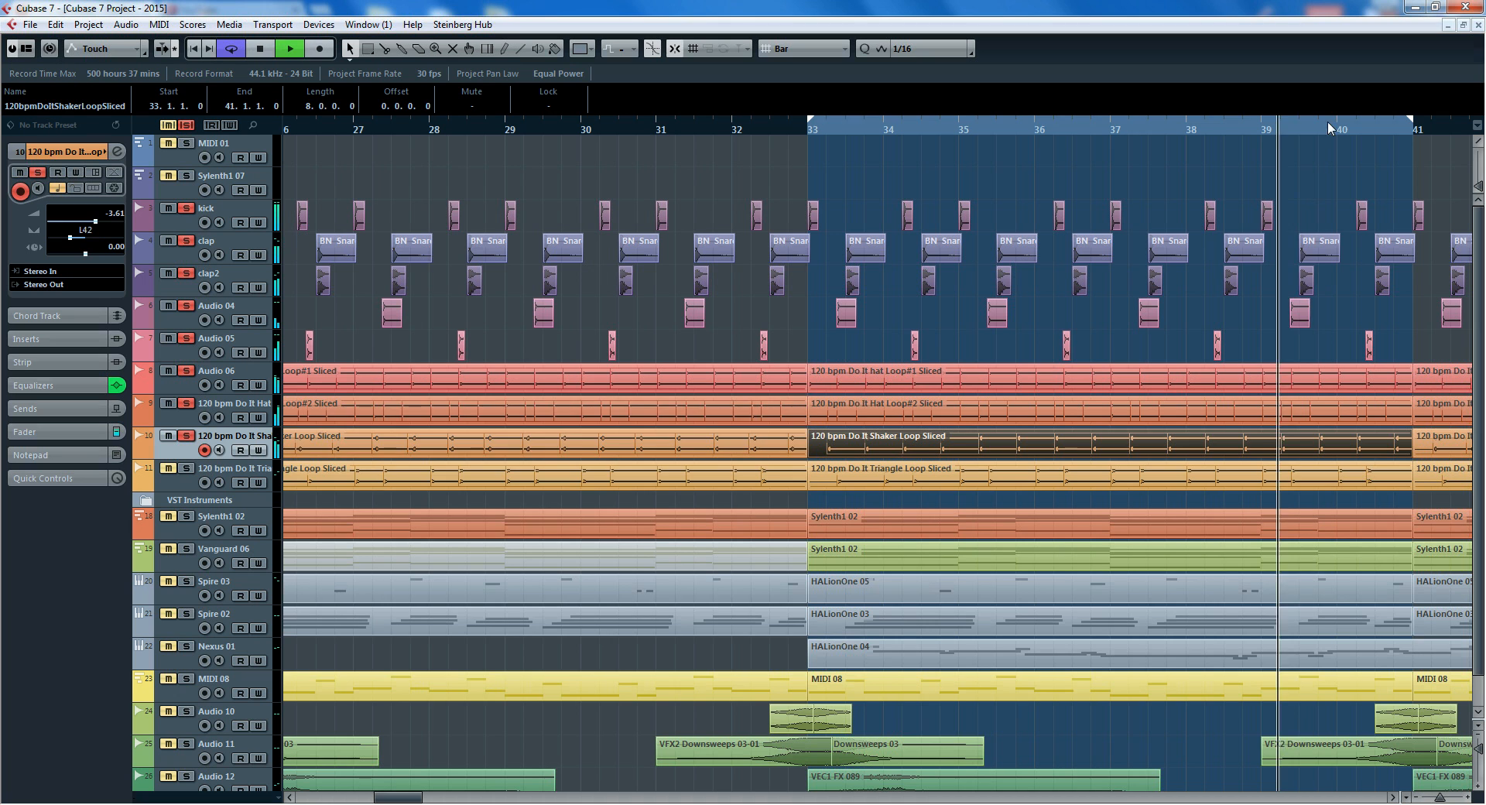
Step: Quantize all slices in the Hat Loop#2 part and the hat Loop#1 part at bar 33
double_click(899, 413)
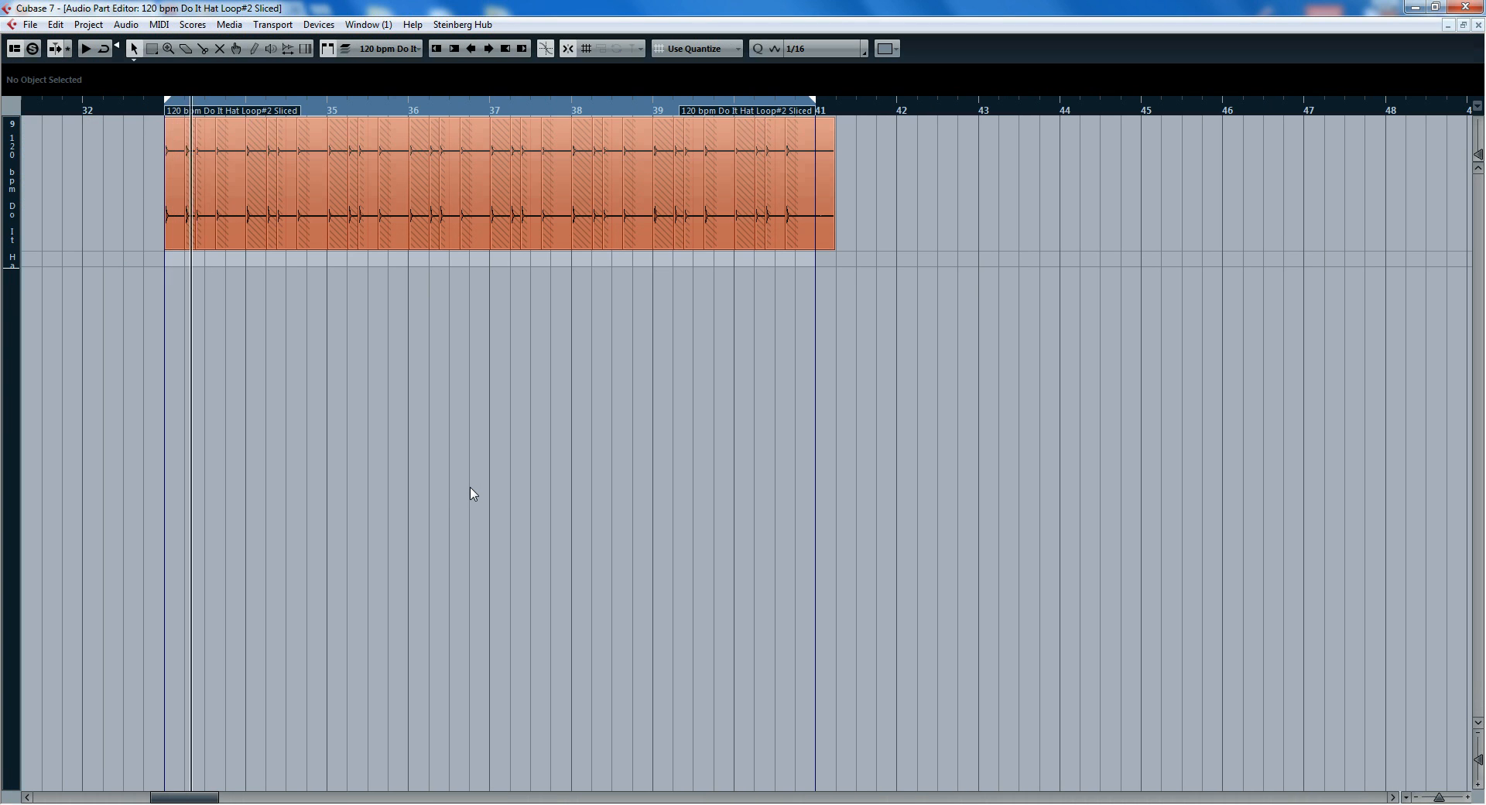
key("ctrl+a")
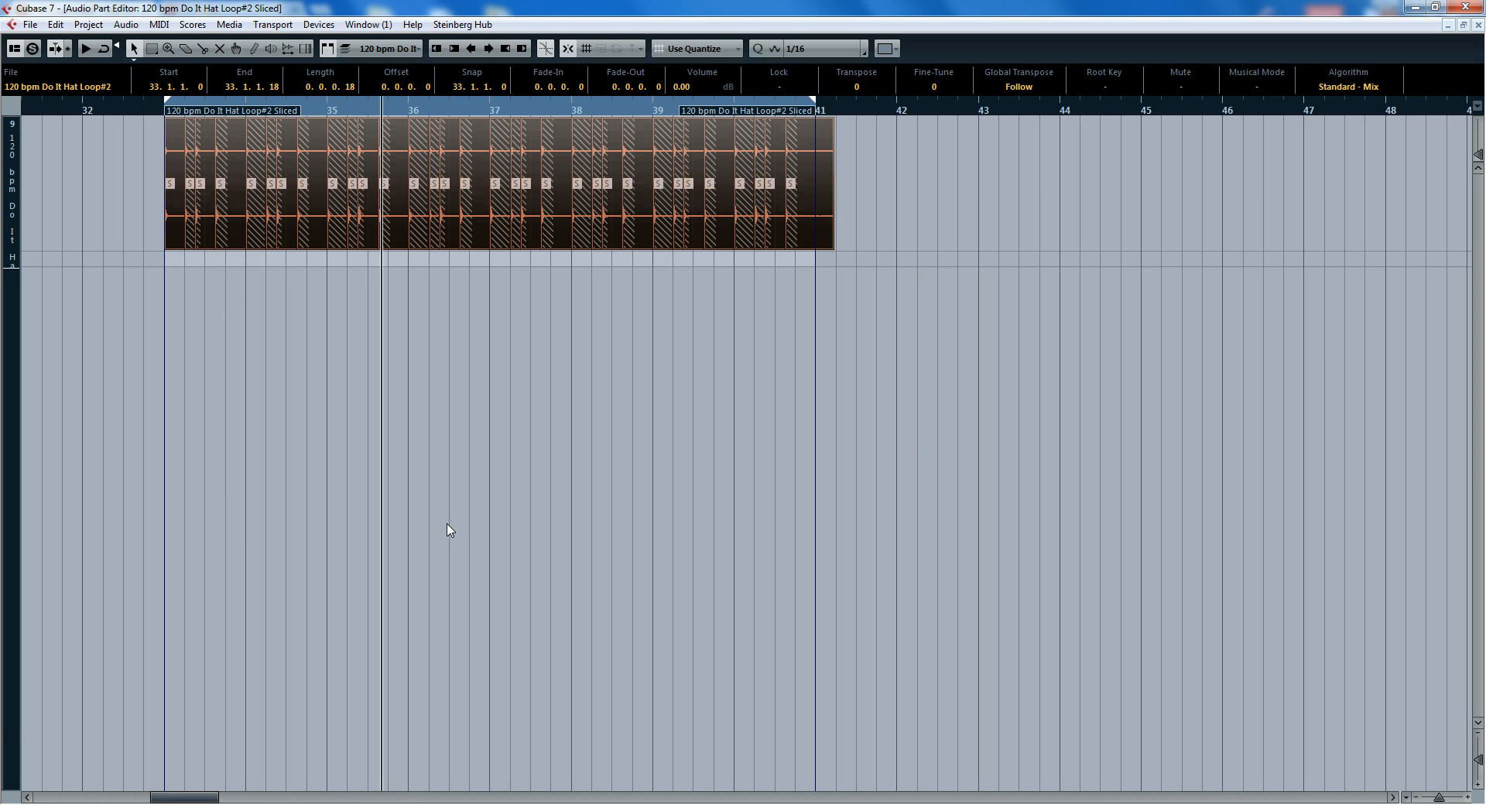
key("Return")
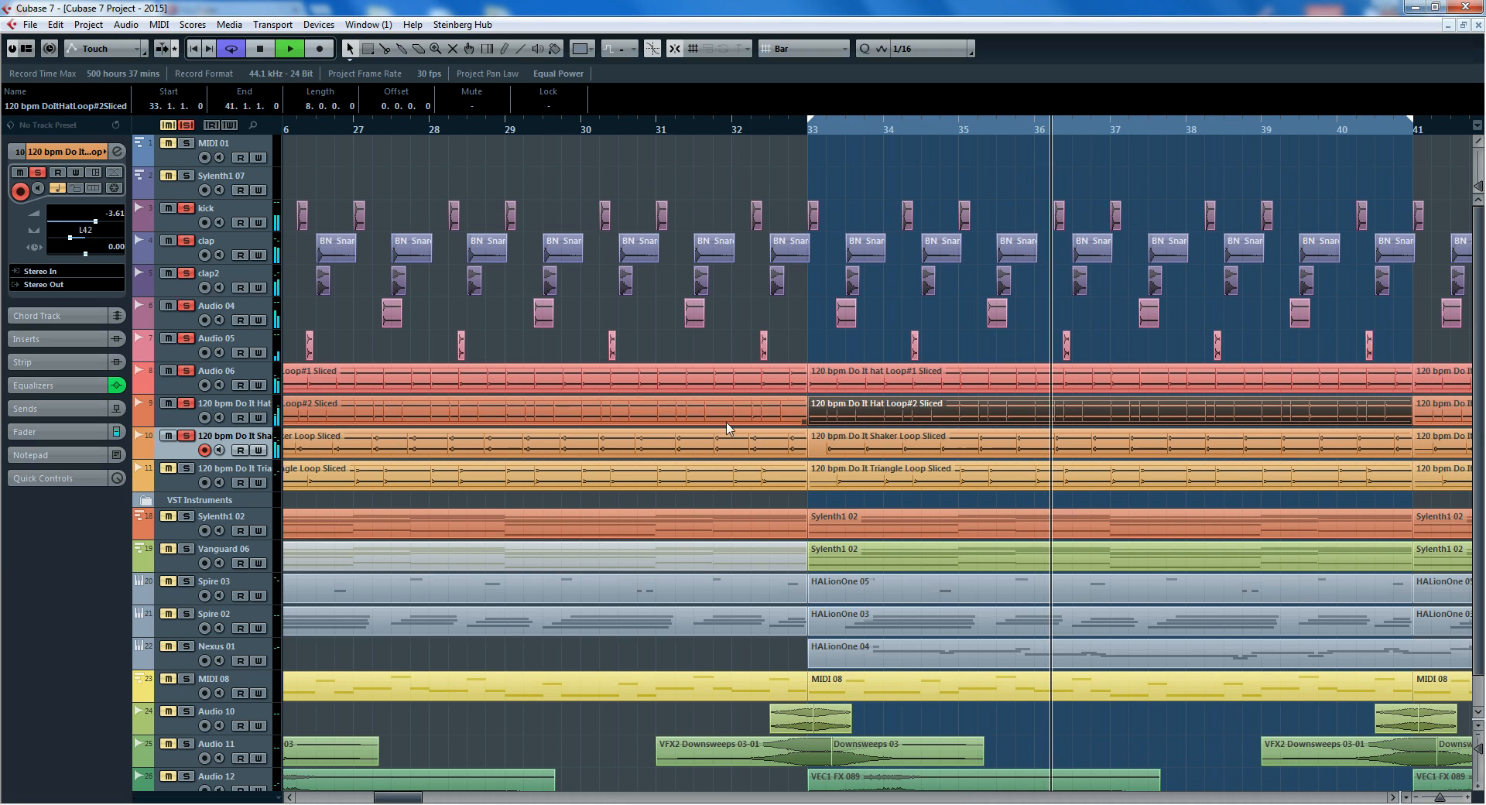
double_click(961, 382)
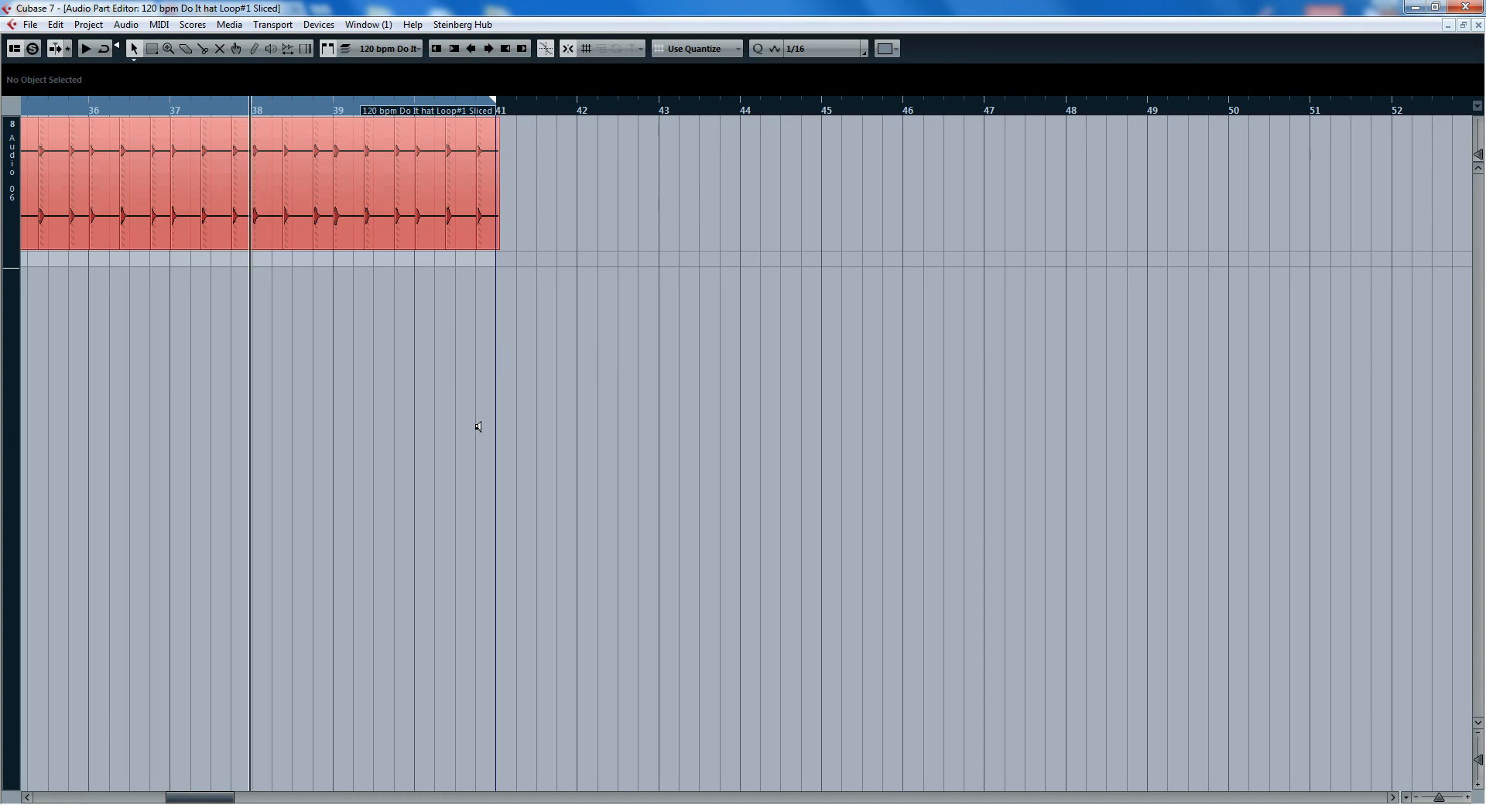
key("ctrl+a")
key("Return")
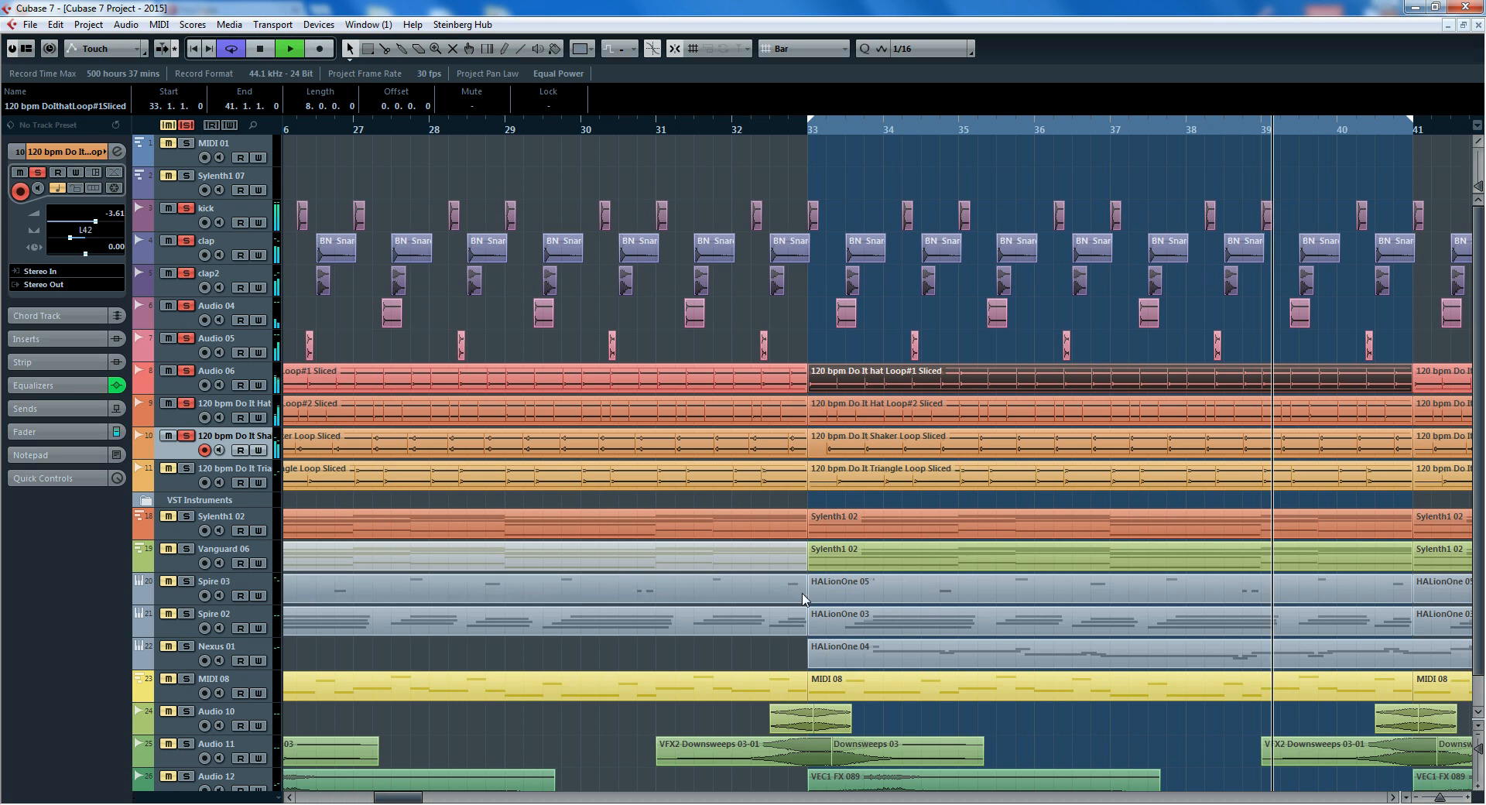
Step: Add the triangle loop track to the soloed tracks and quantize all slices of its part at bar 33
left_click(188, 469)
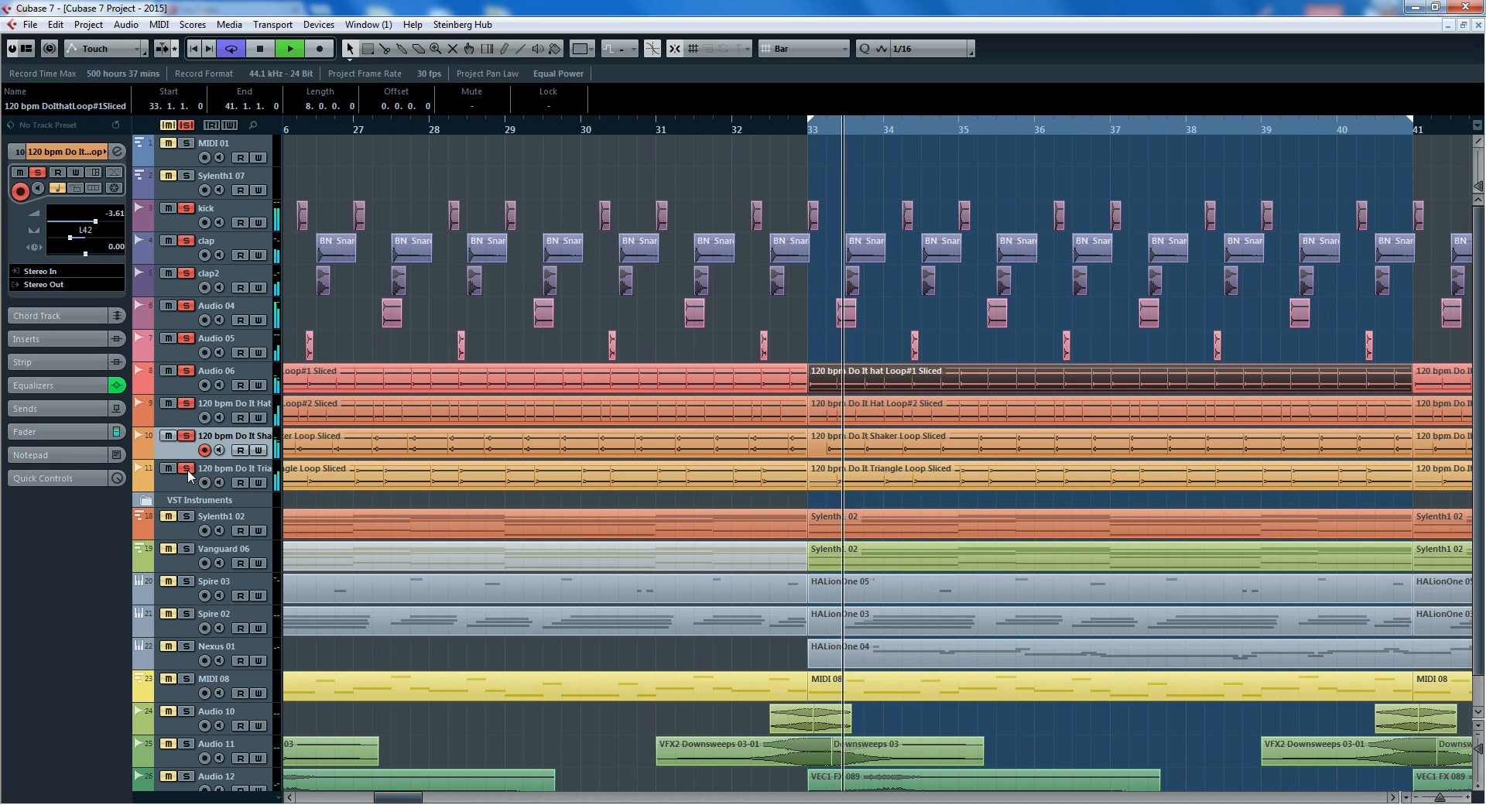
double_click(996, 485)
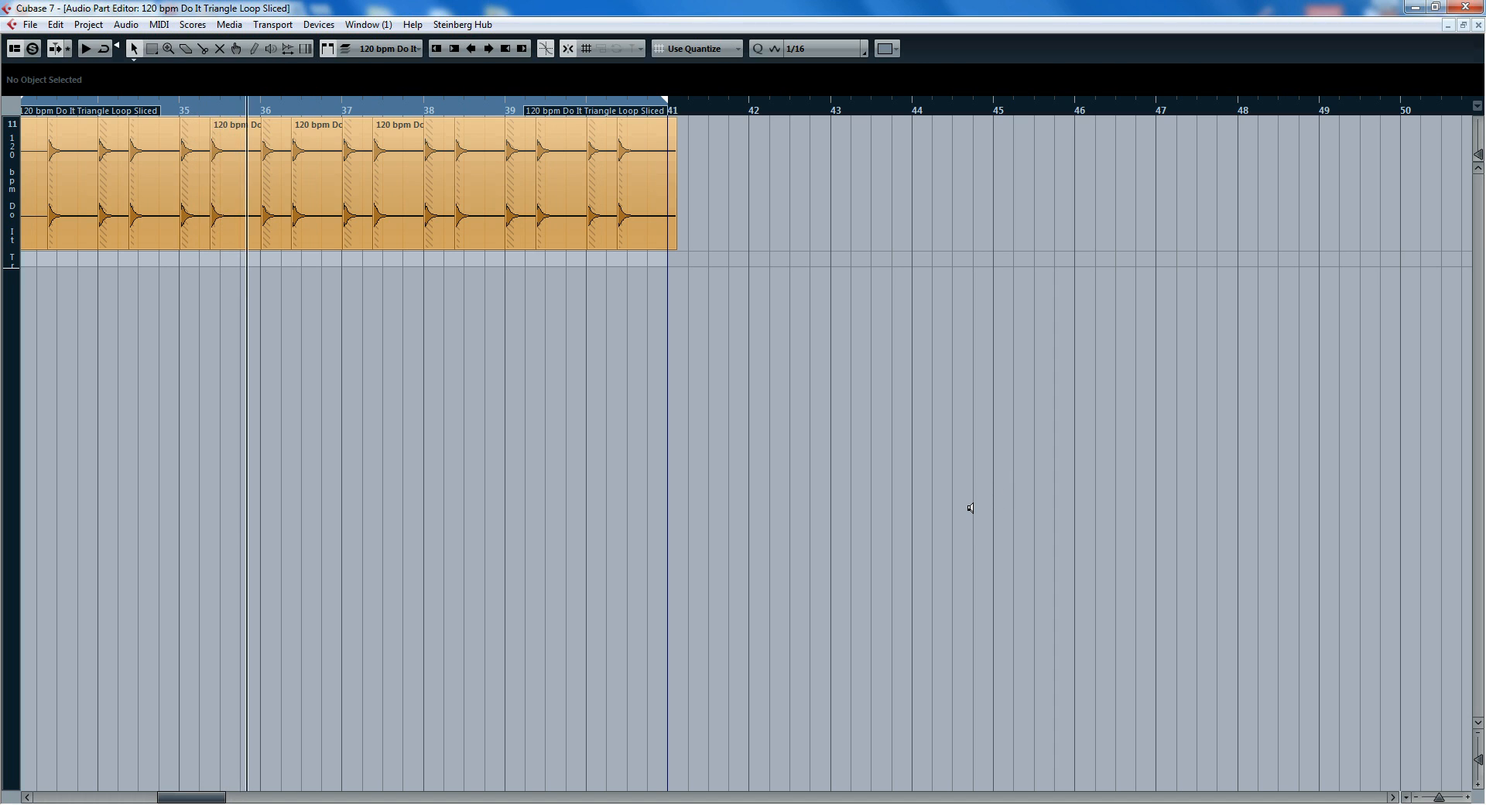
key("ctrl+a")
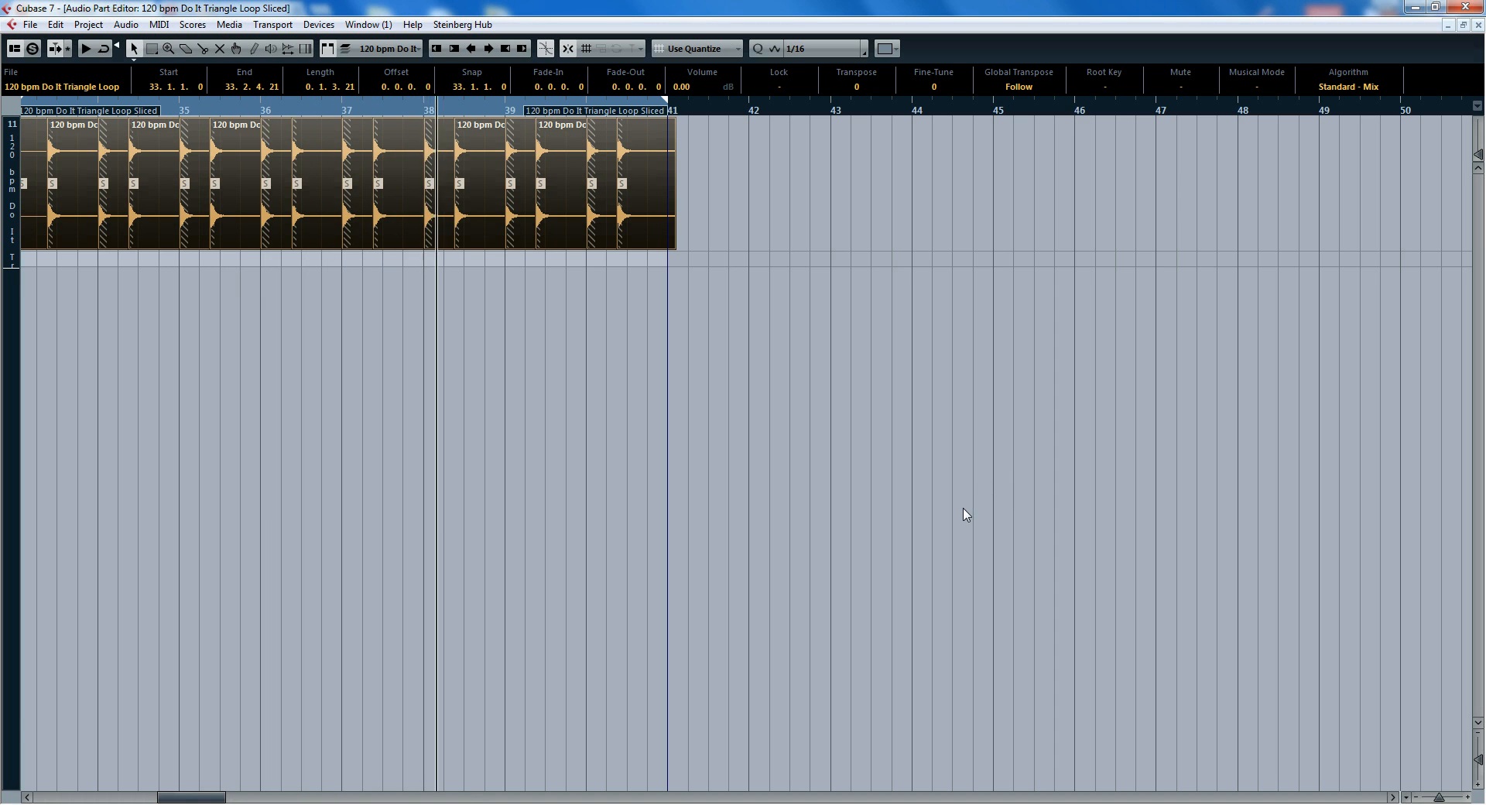
key("Return")
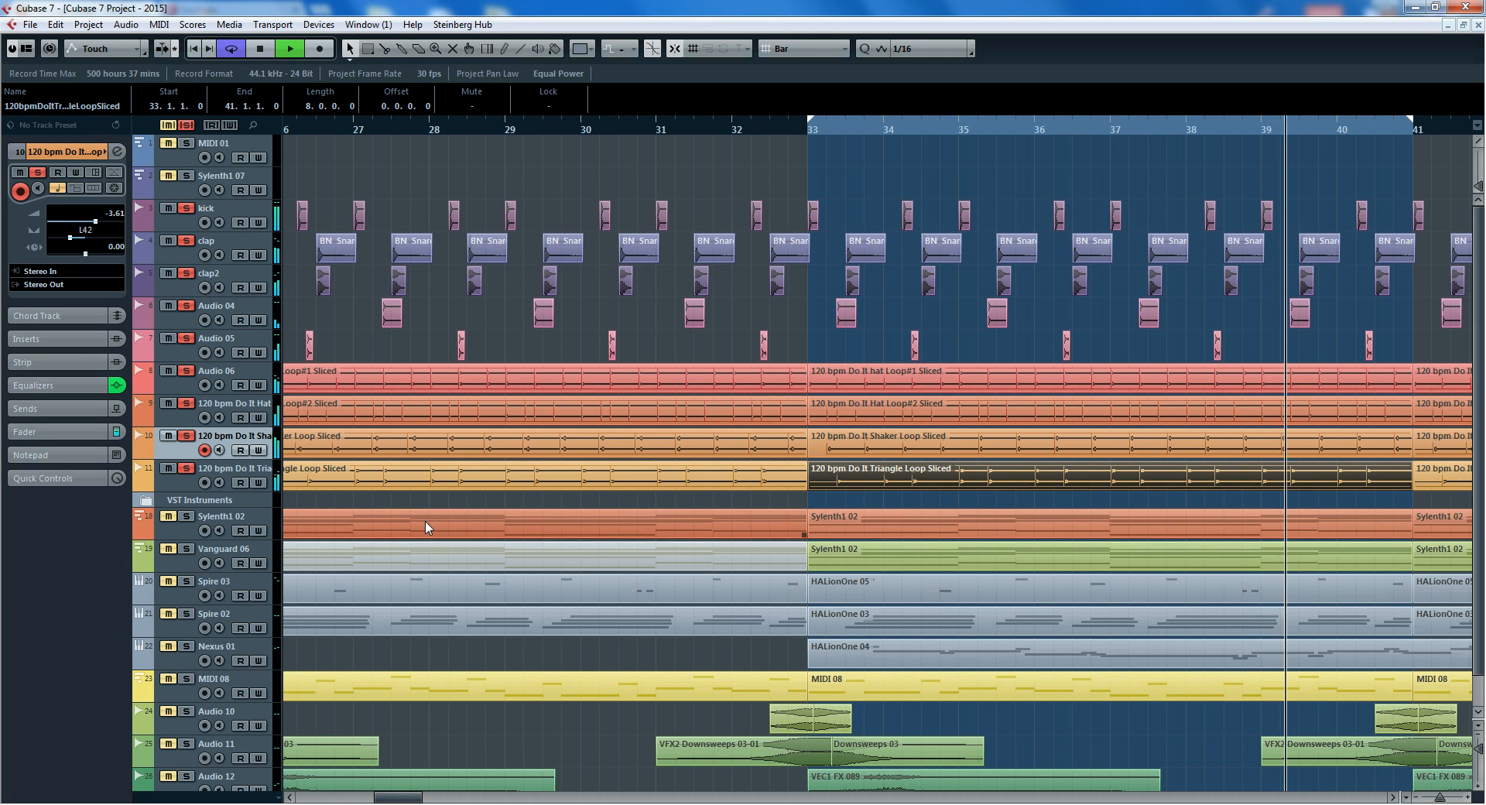
Step: Add the Sylenth1 02 and MIDI 08 tracks to the soloed tracks
left_click(191, 516)
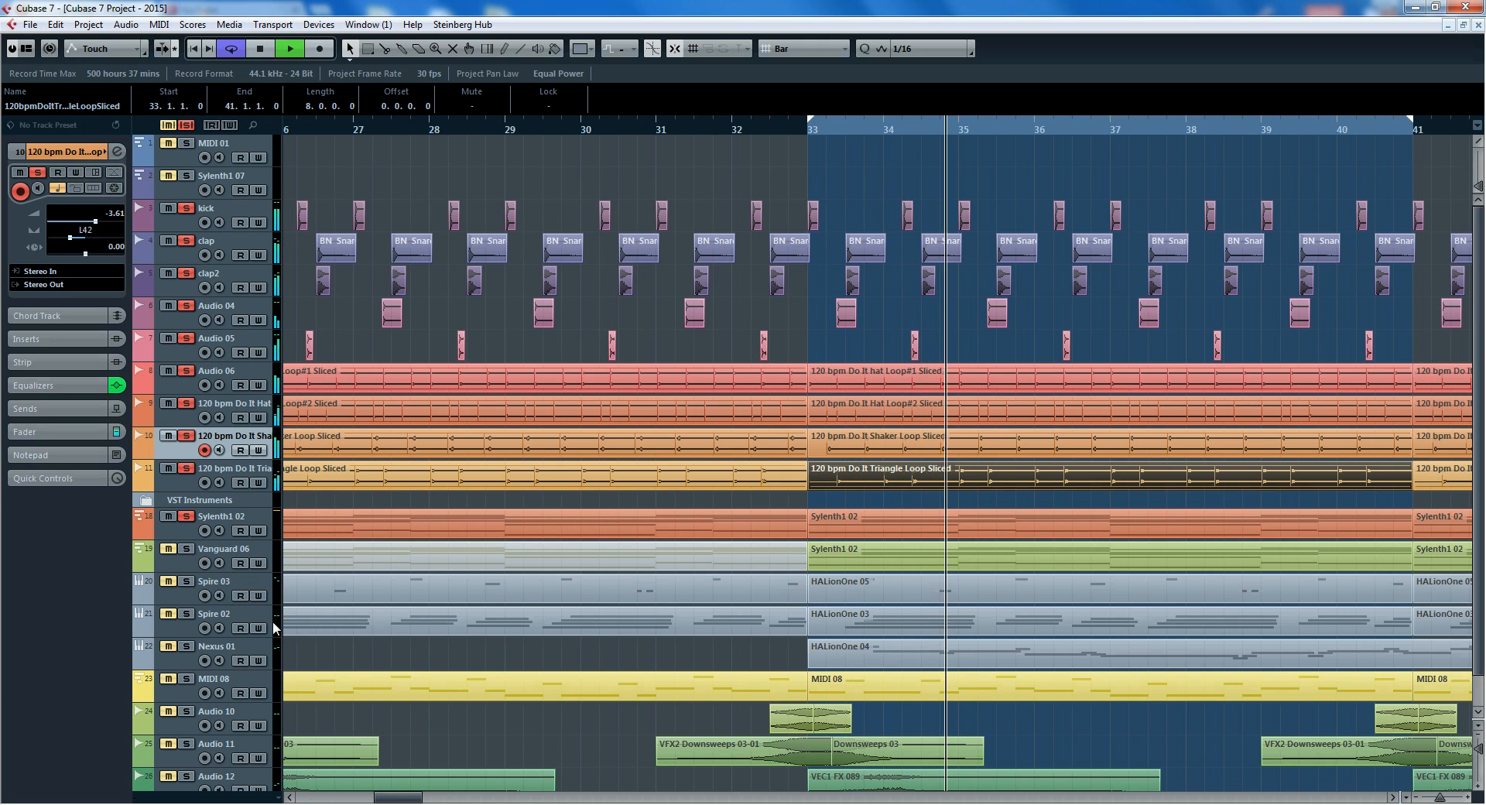
scroll(274, 621, "down", 1)
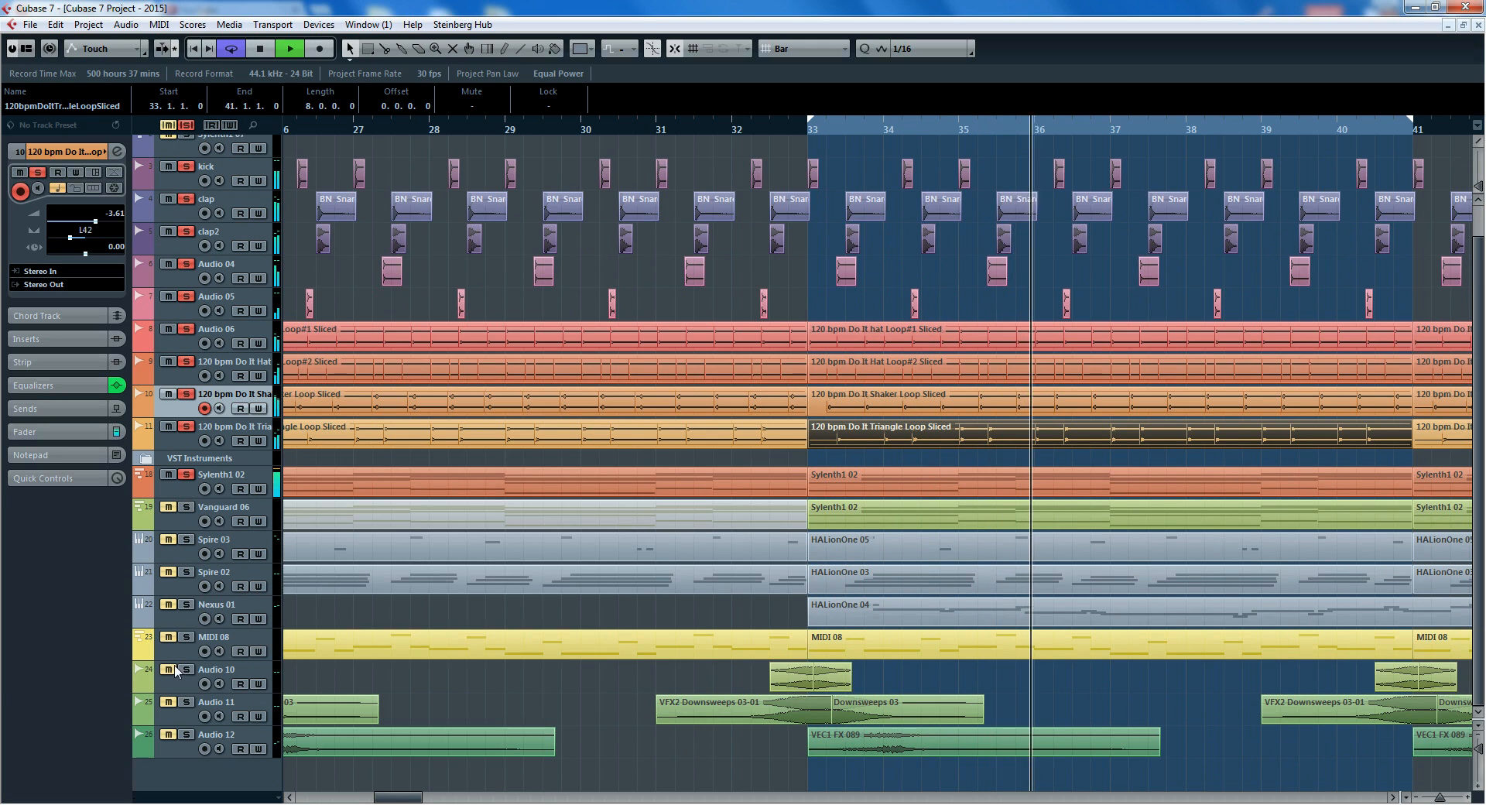
left_click(186, 636)
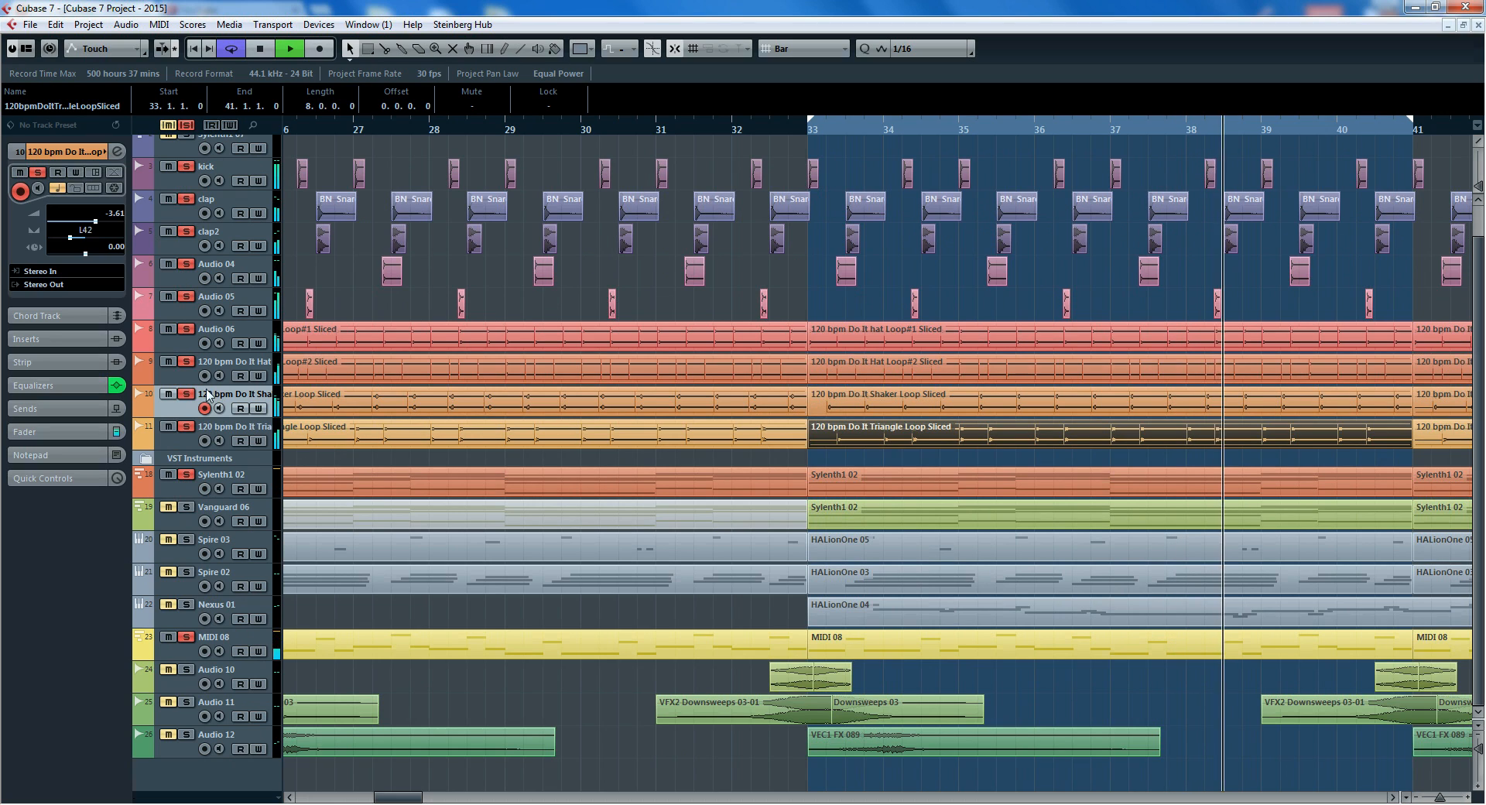
Step: Compare the mix with and without the shaker and triangle loops by toggling their solo states around playback
key("space")
left_click(186, 427)
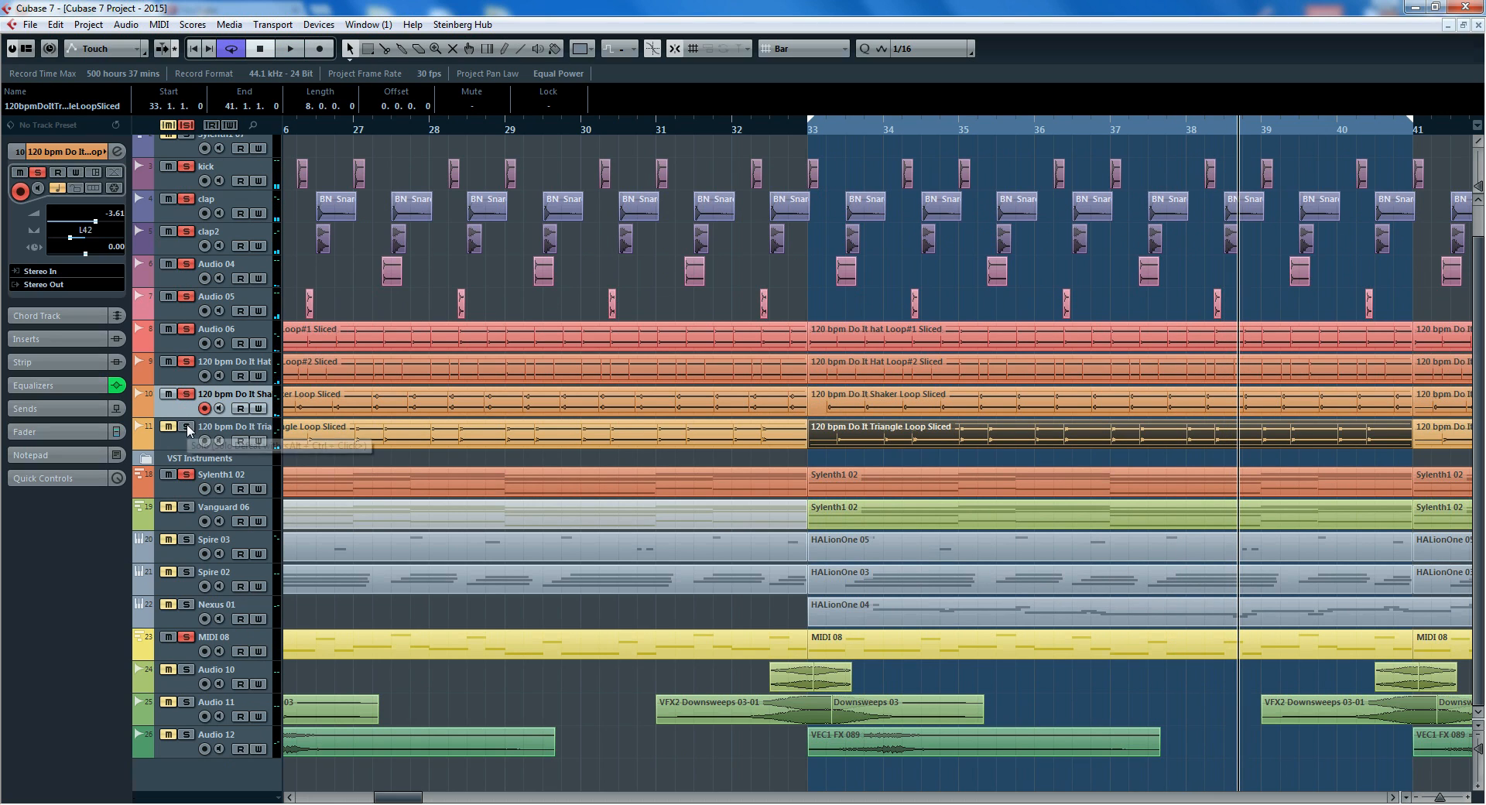
left_click(186, 395)
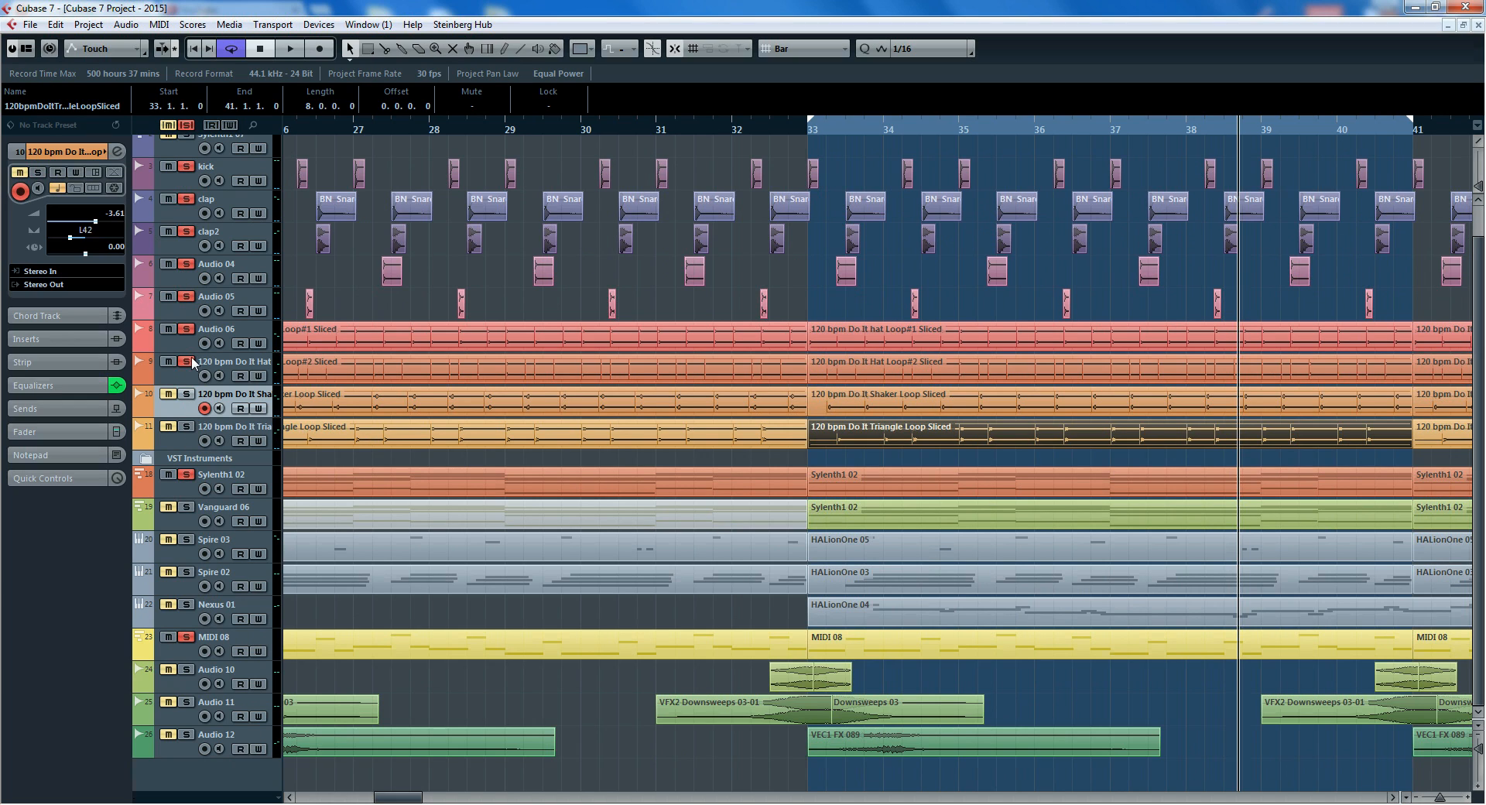
key("space")
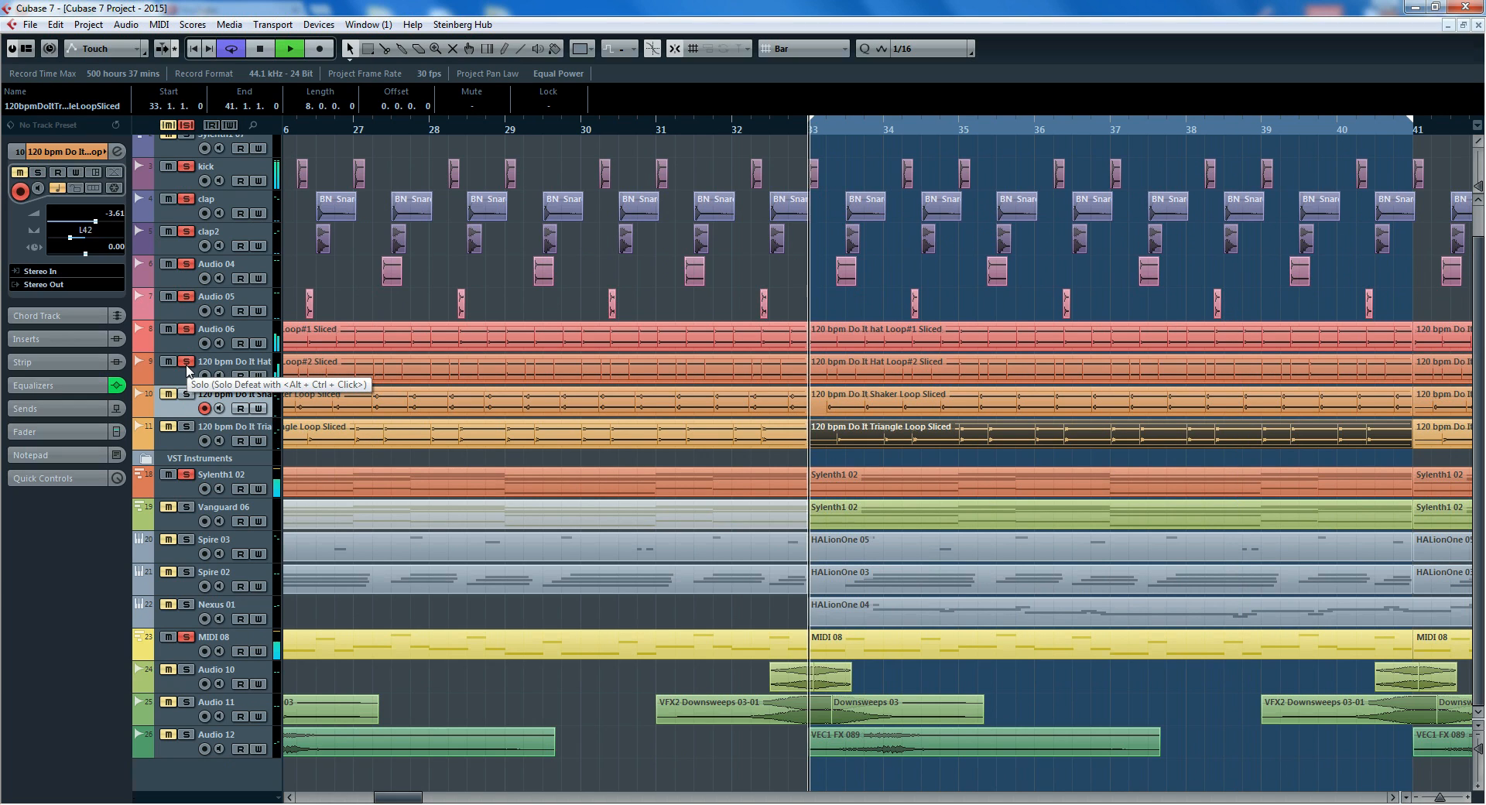
left_click(190, 429)
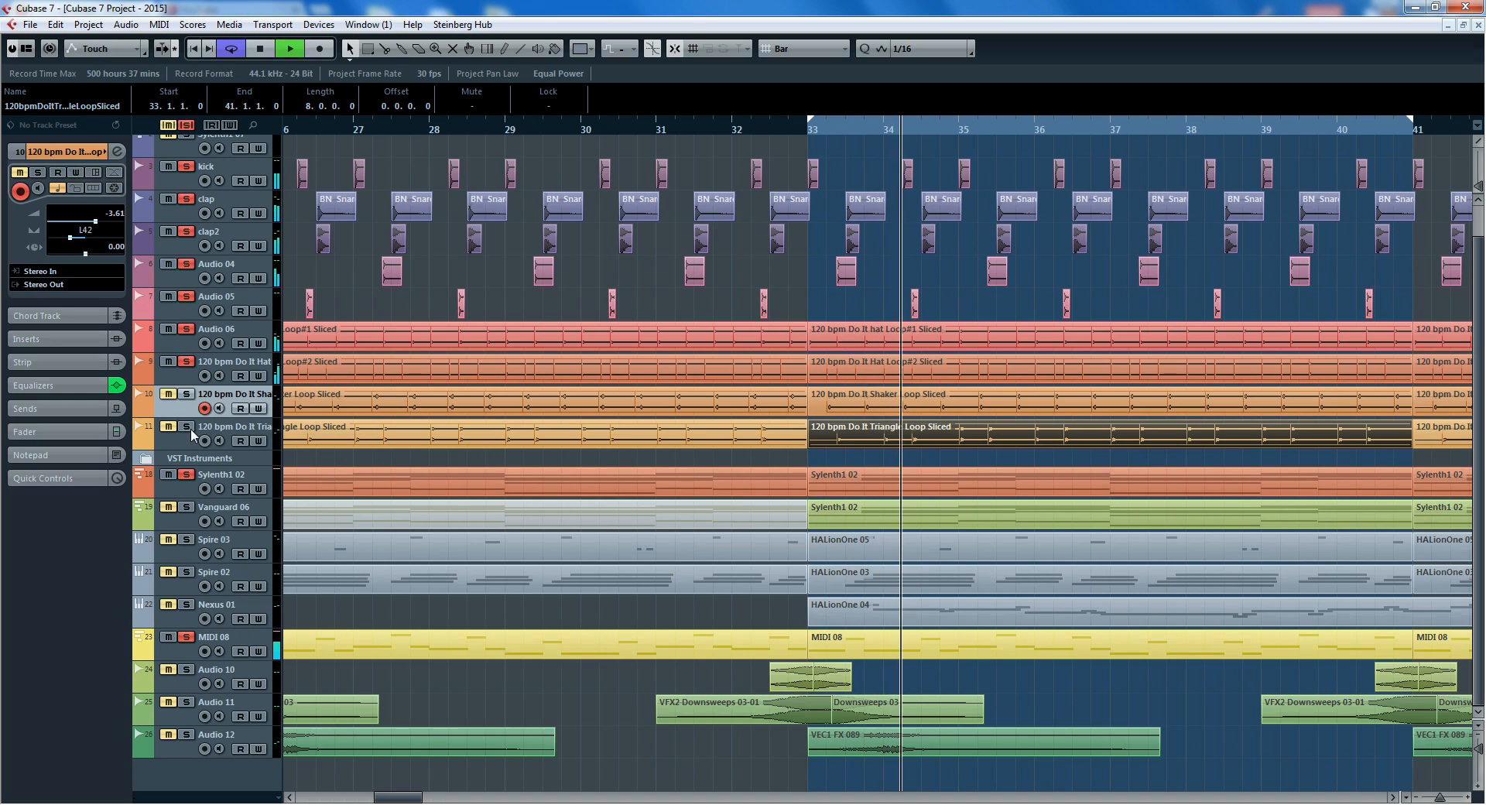
left_click(191, 428)
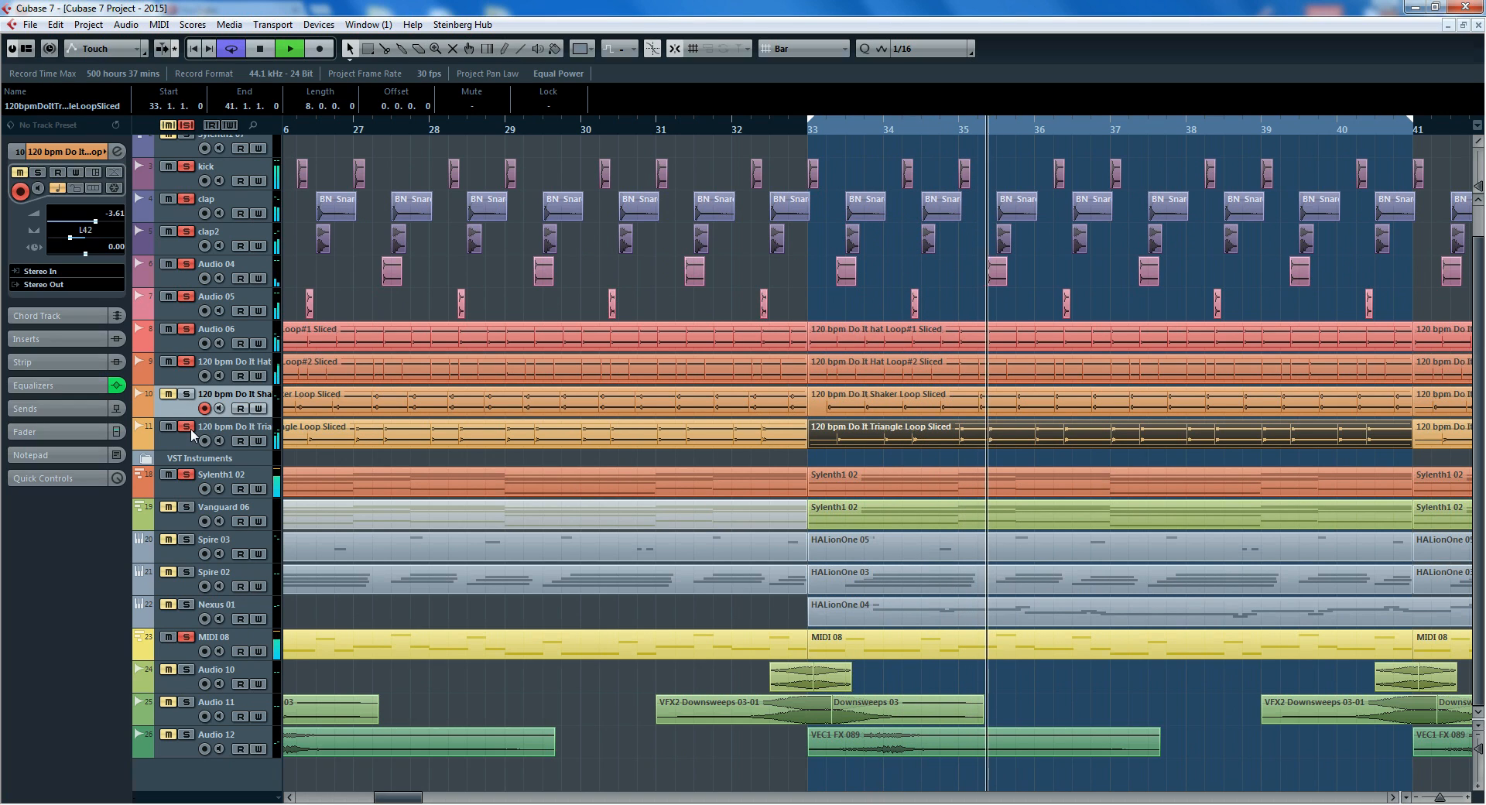
key("space")
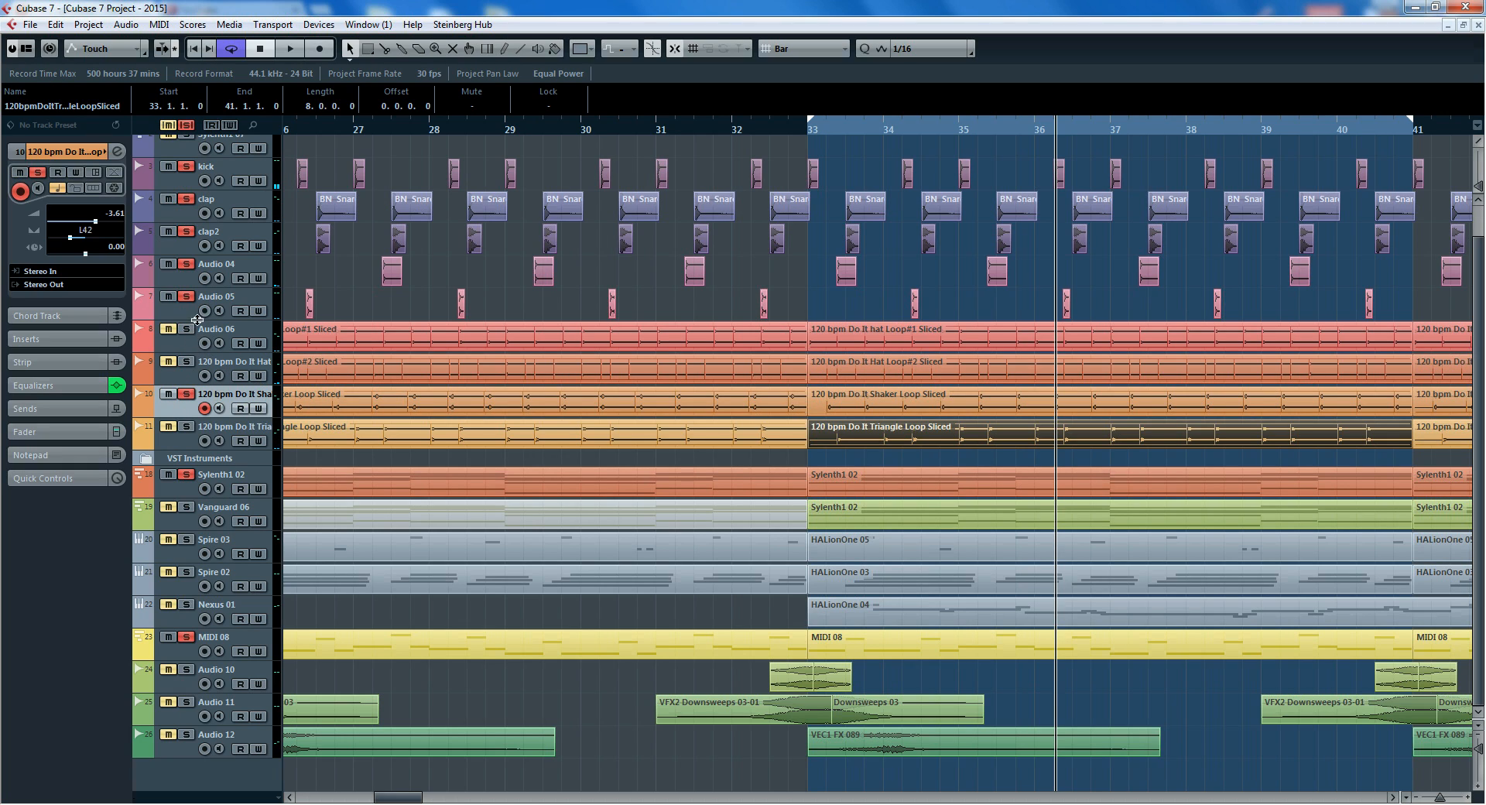
Step: Open the shaker loop part at bar 33 and examine how its slices sit against the grid
double_click(849, 399)
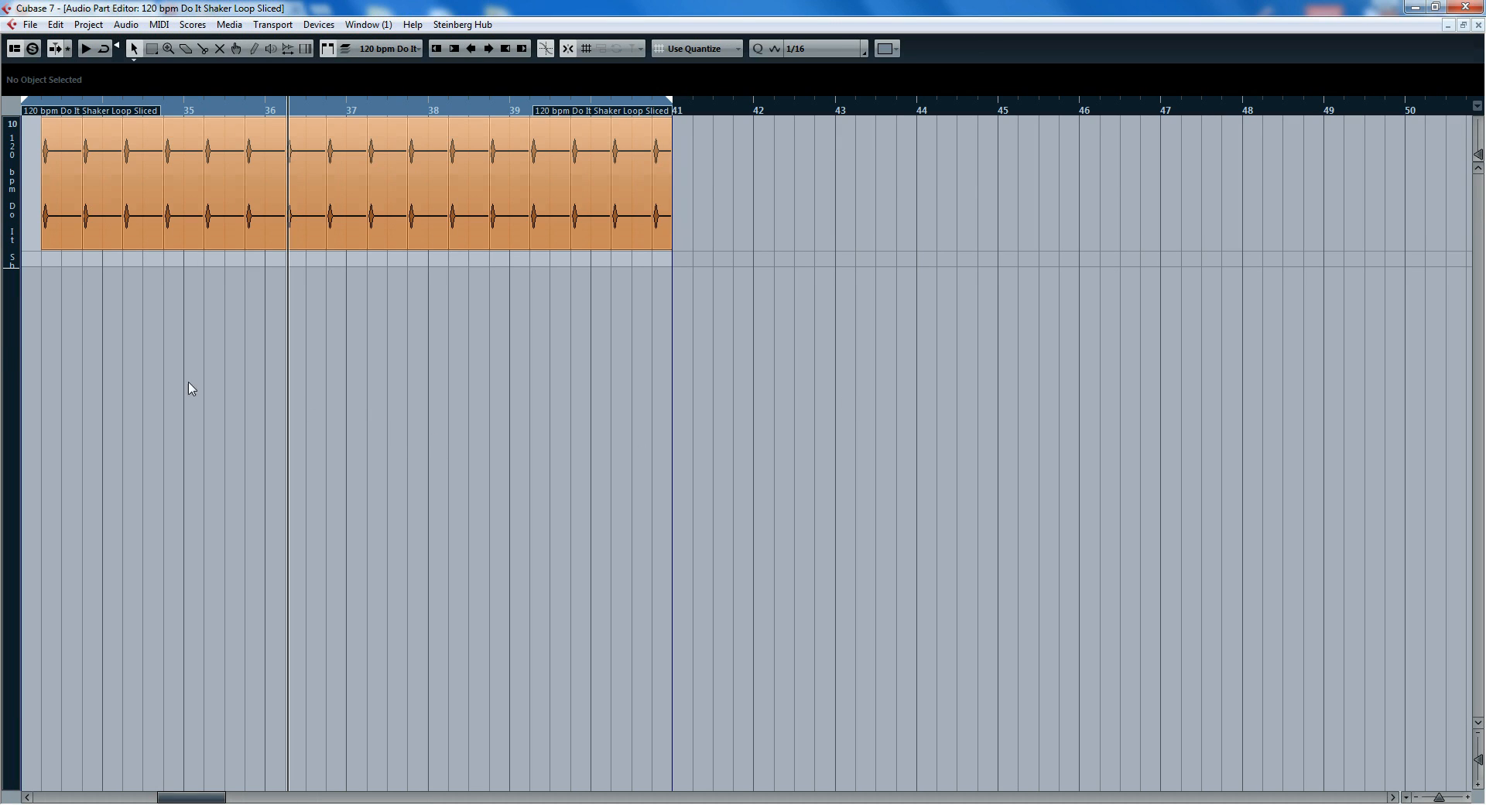
scroll(475, 428, "up", 6)
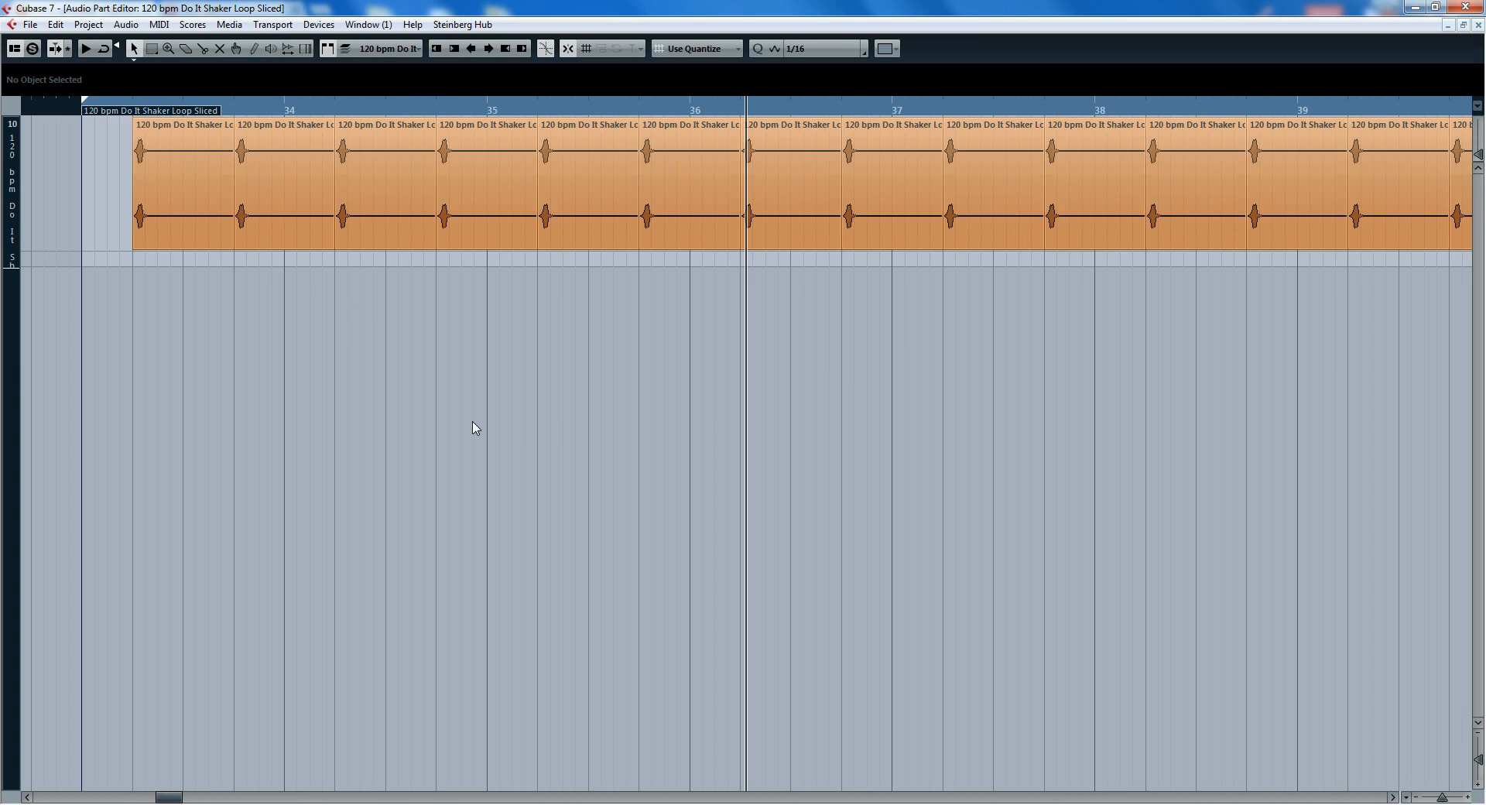
scroll(476, 428, "up", 2)
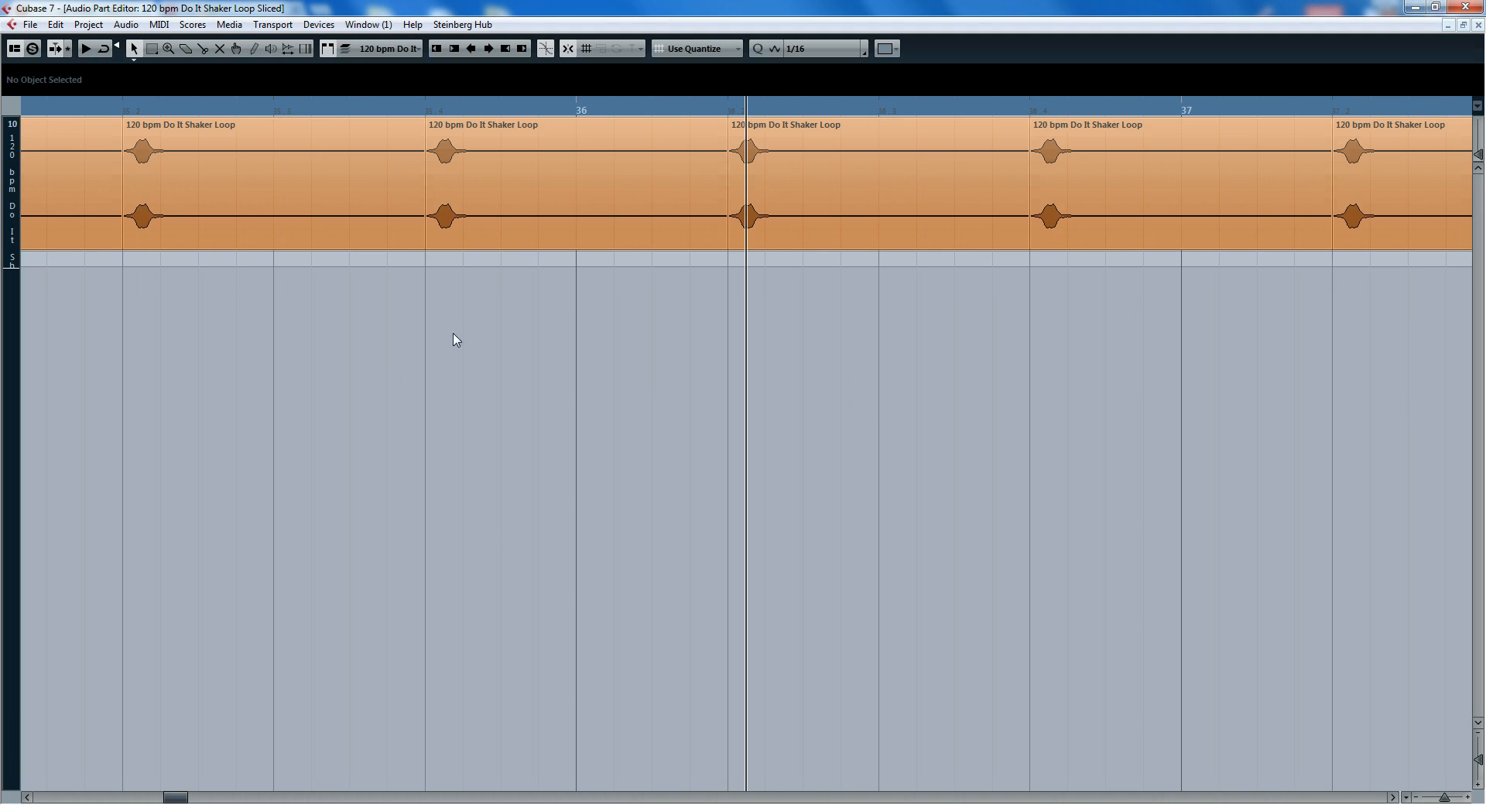
left_click(431, 192)
scroll(426, 147, "up", 1)
left_click(725, 165)
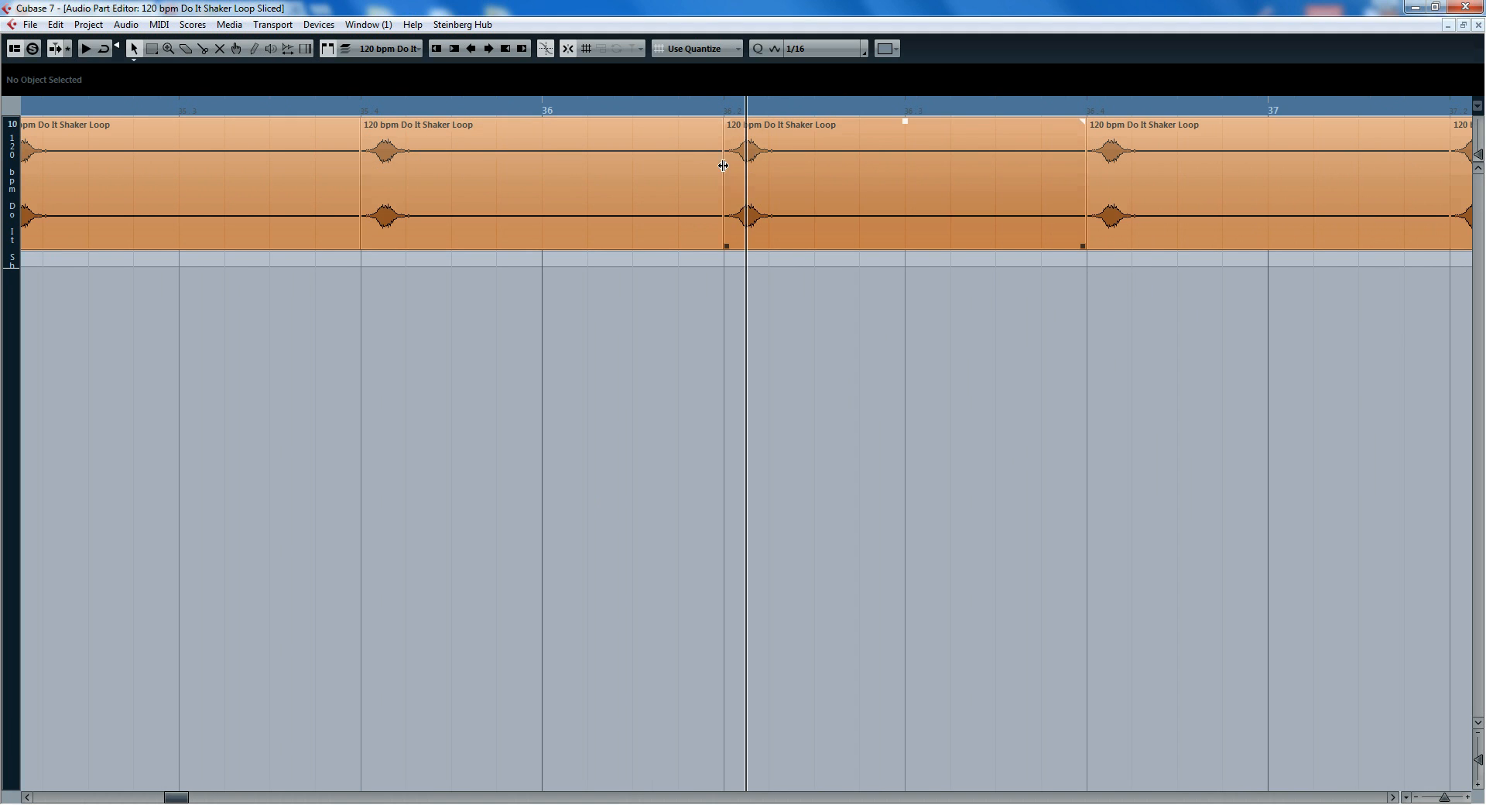
left_click(795, 289)
key("g")
key("g")
key("g")
key("g")
key("g")
key("g")
key("g")
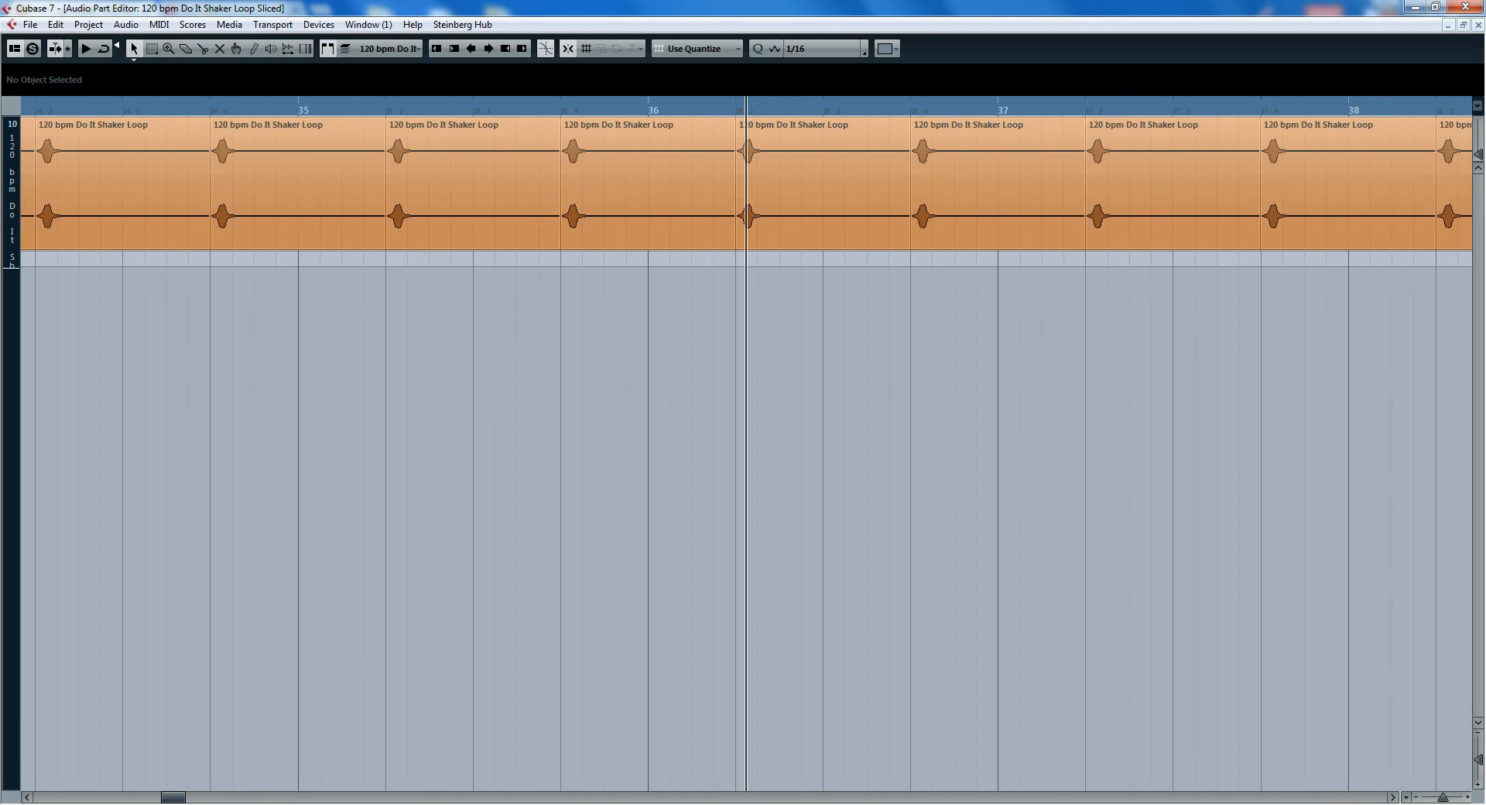
key("g")
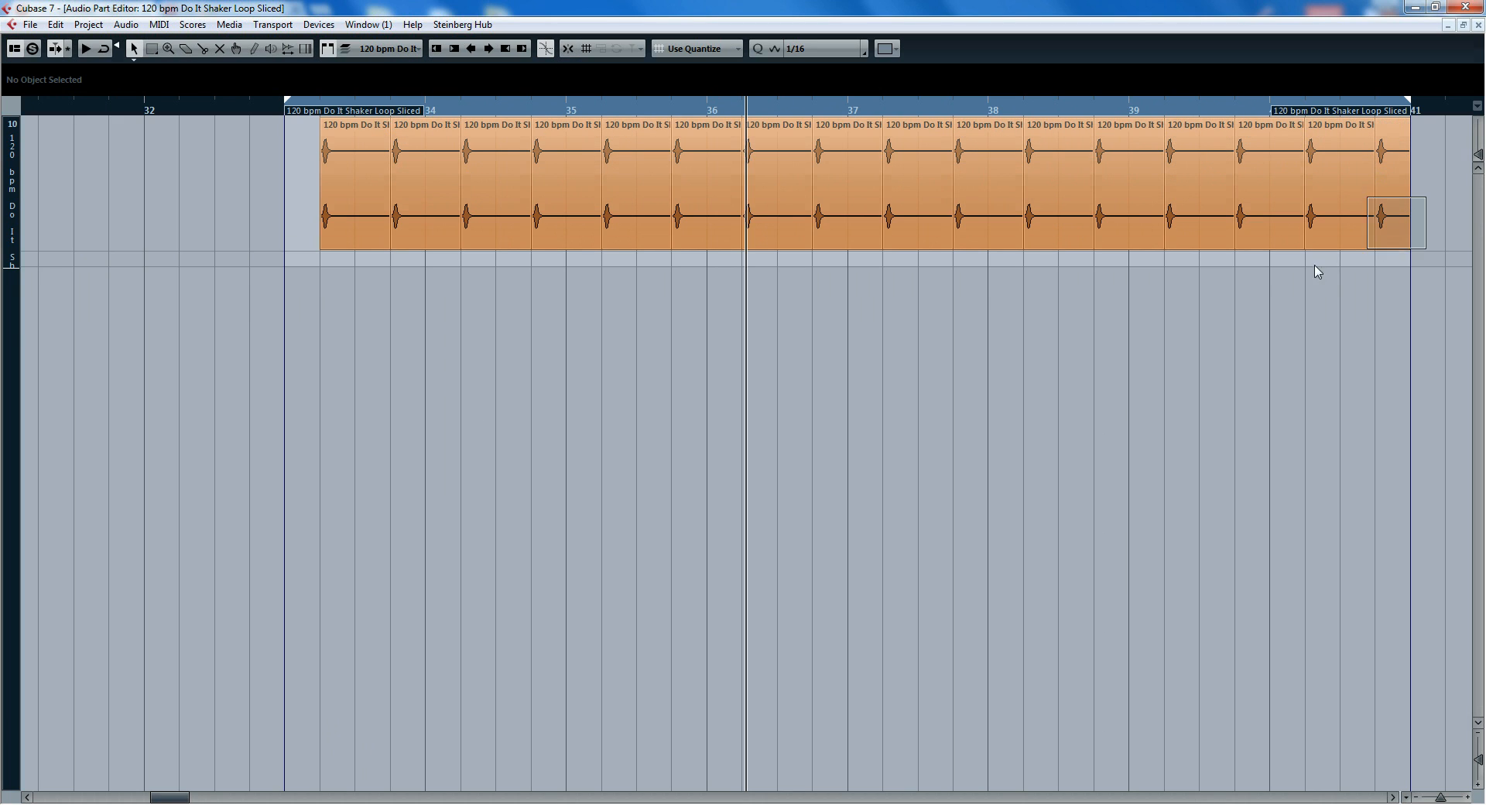
Step: Move all shaker loop slices slightly earlier to a start of 33.1.4.93 and play the part from bar 33
left_click_drag(1318, 271, 286, 271)
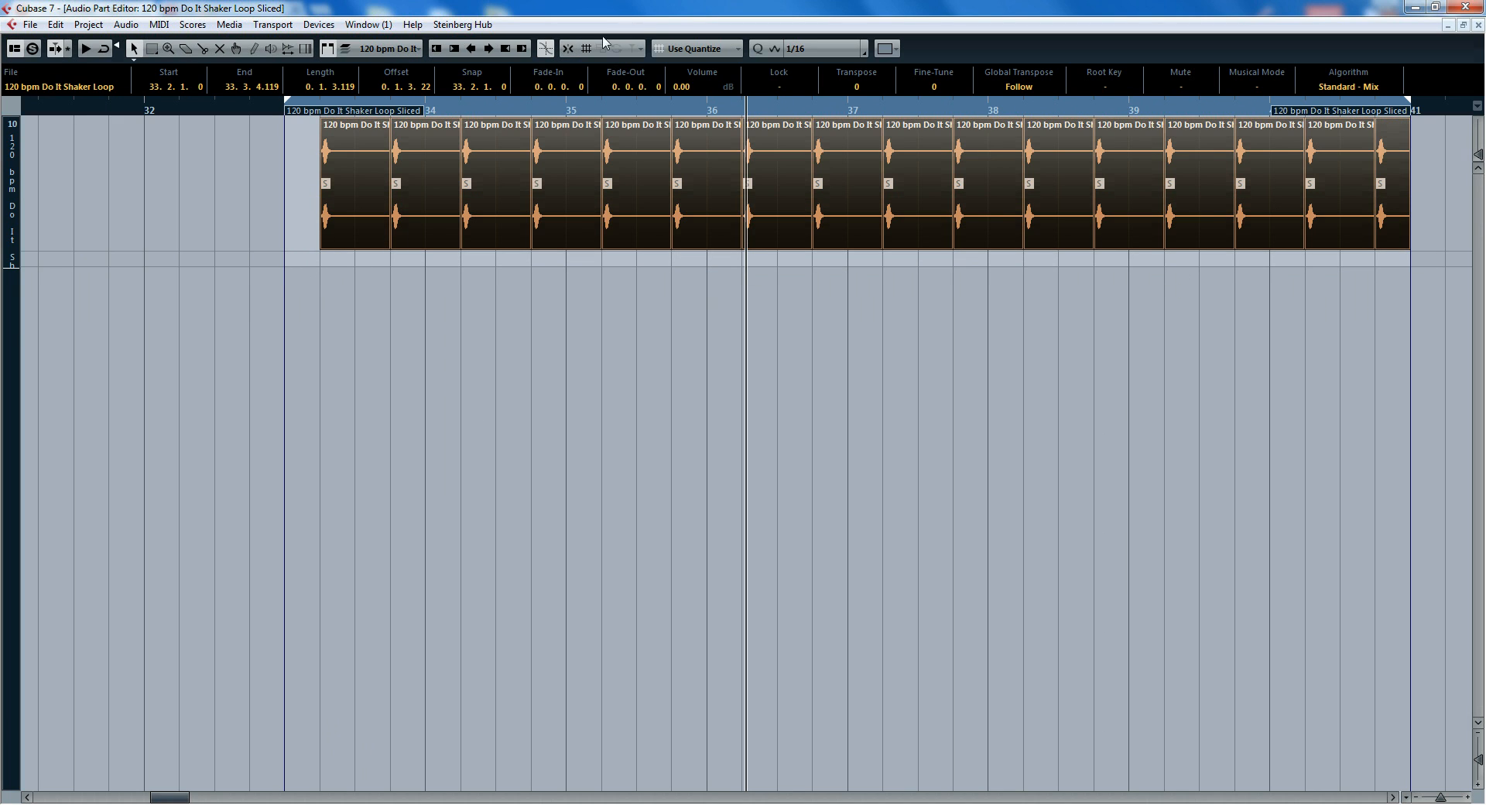
key("h")
key("h")
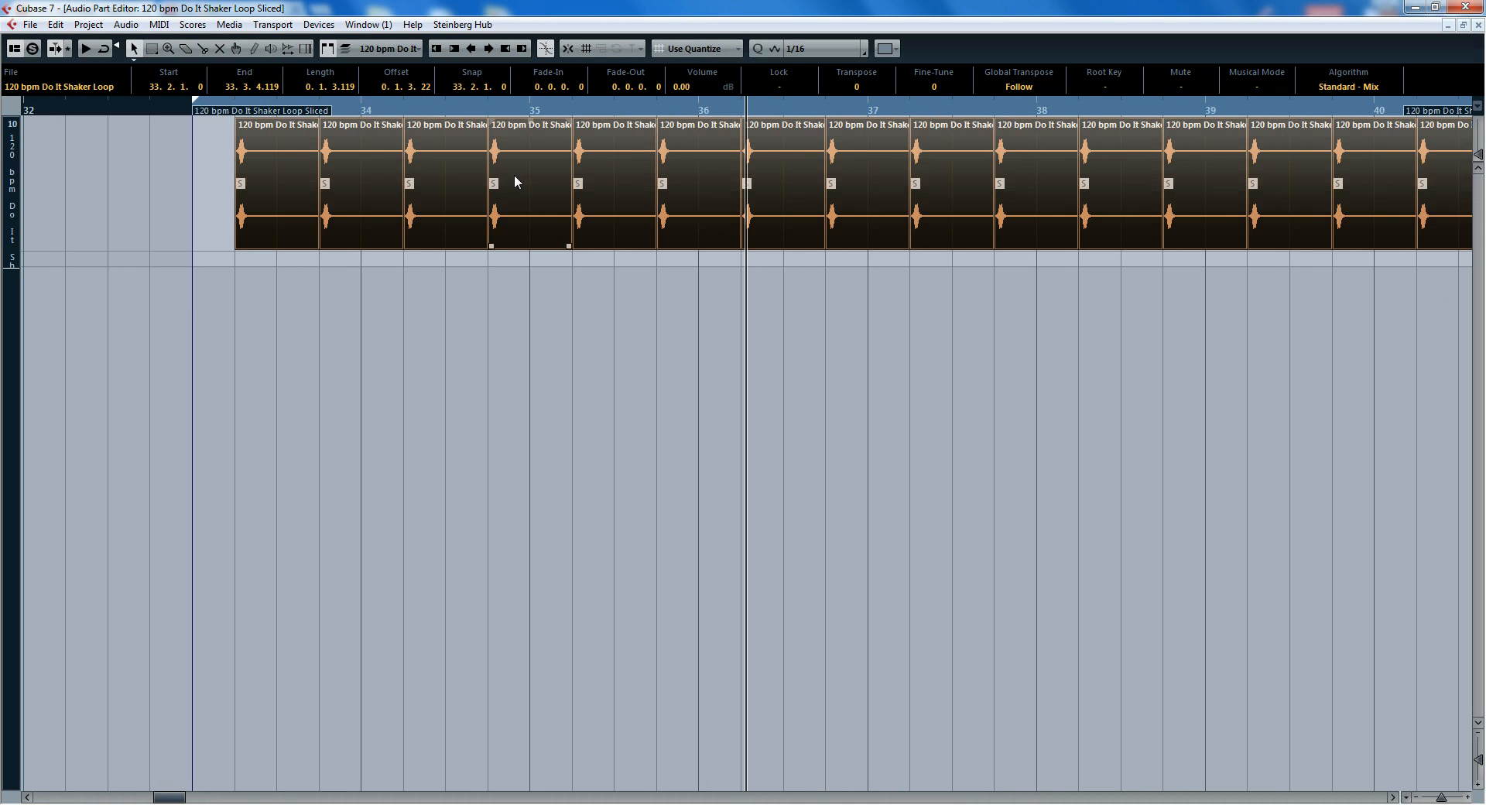
key("h")
key("h")
key("h")
key("h")
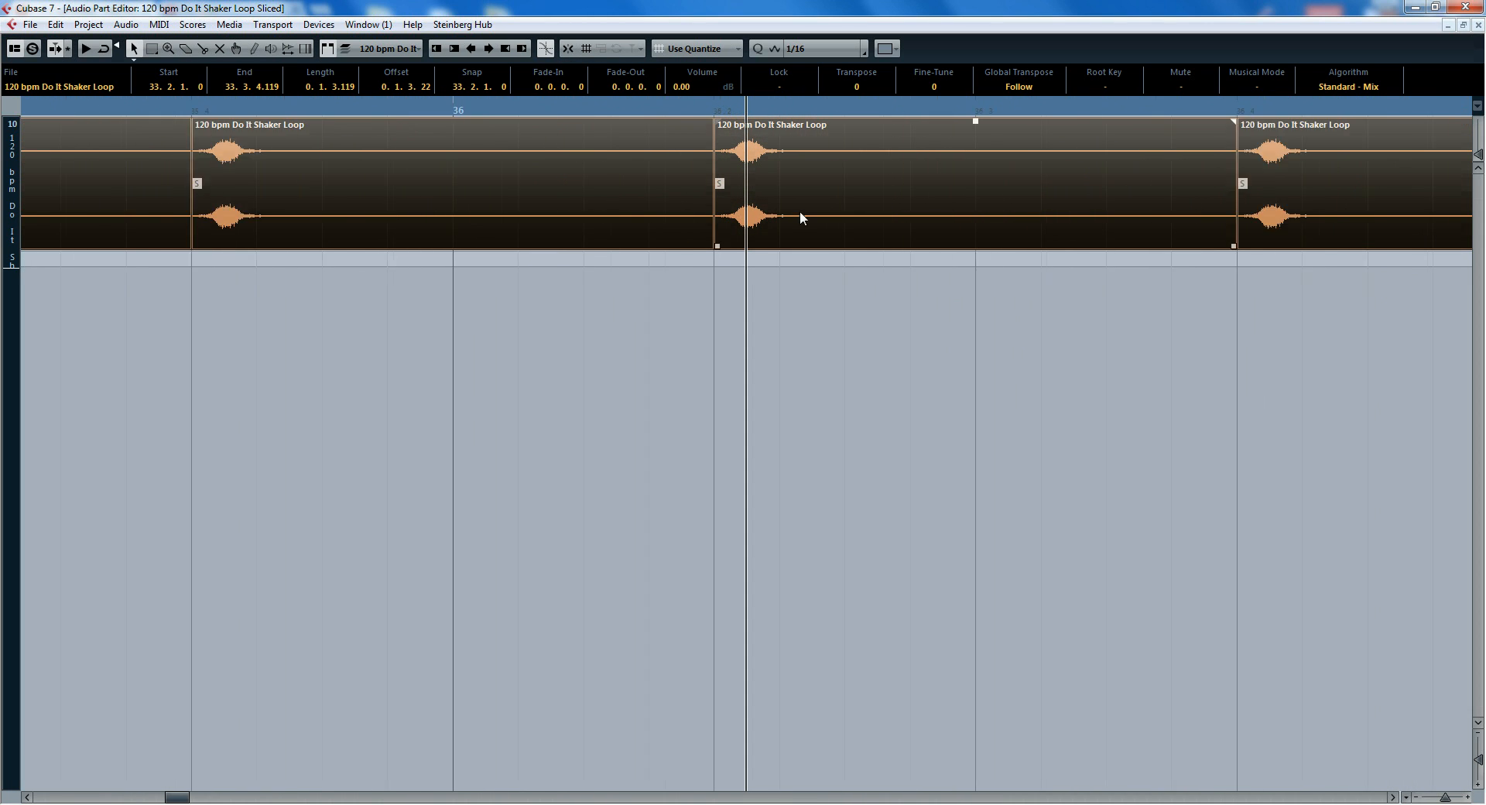
left_click_drag(812, 209, 797, 214)
key("KP_1")
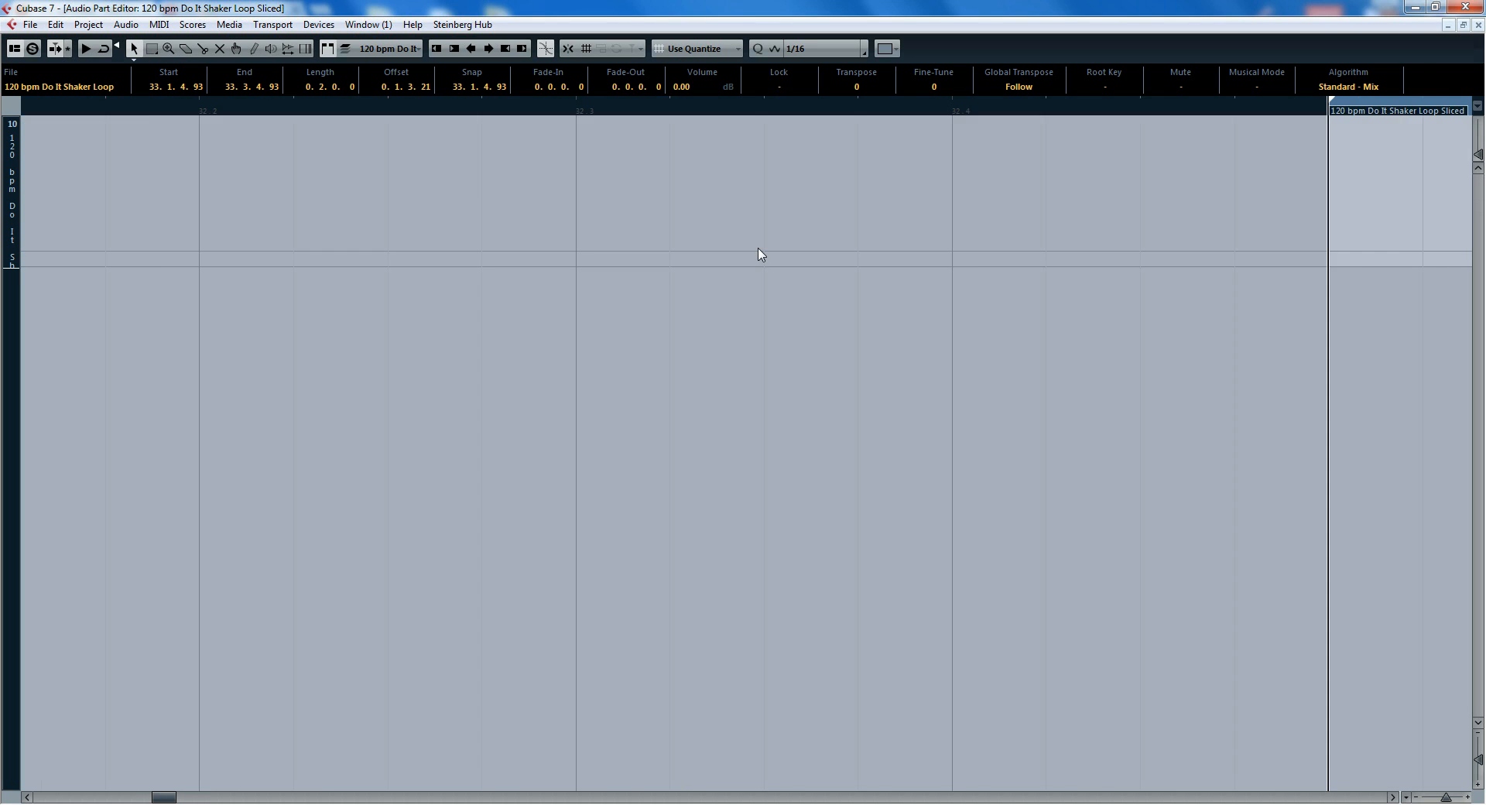
key("space")
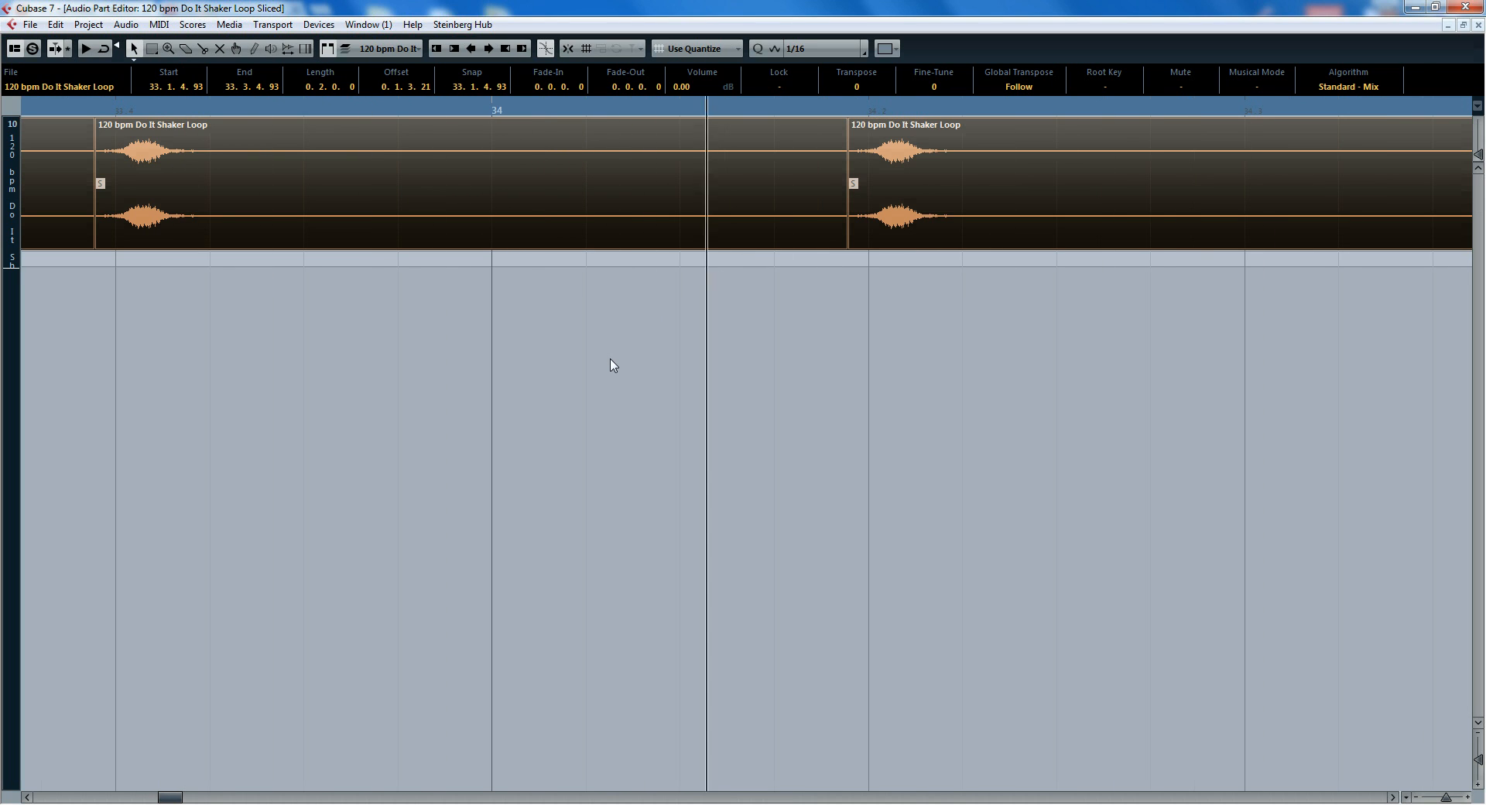
key("Return")
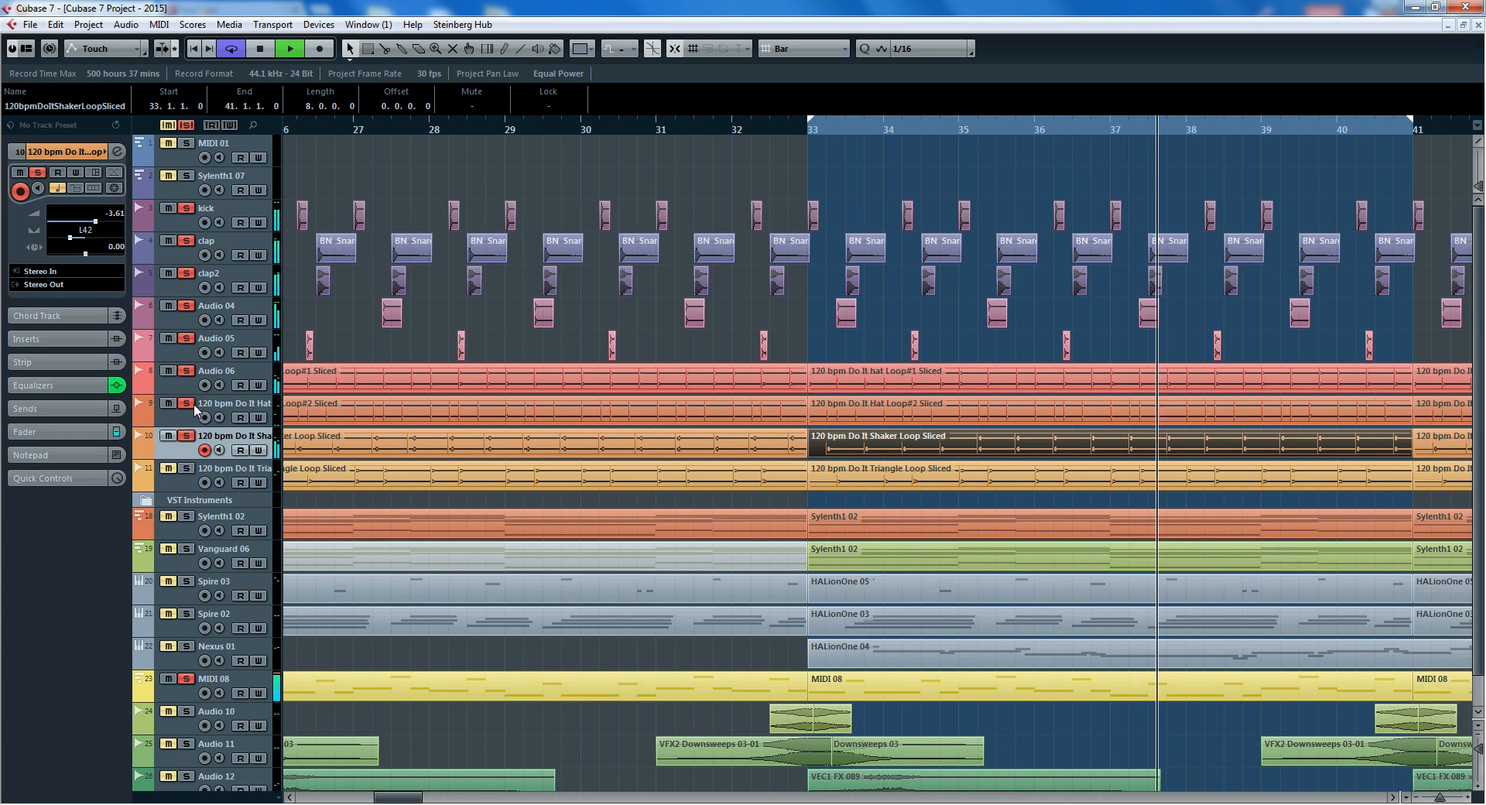
Step: Try moving all shaker loop slices slightly later to a start of 33.1.4.107, and undo the move
double_click(965, 447)
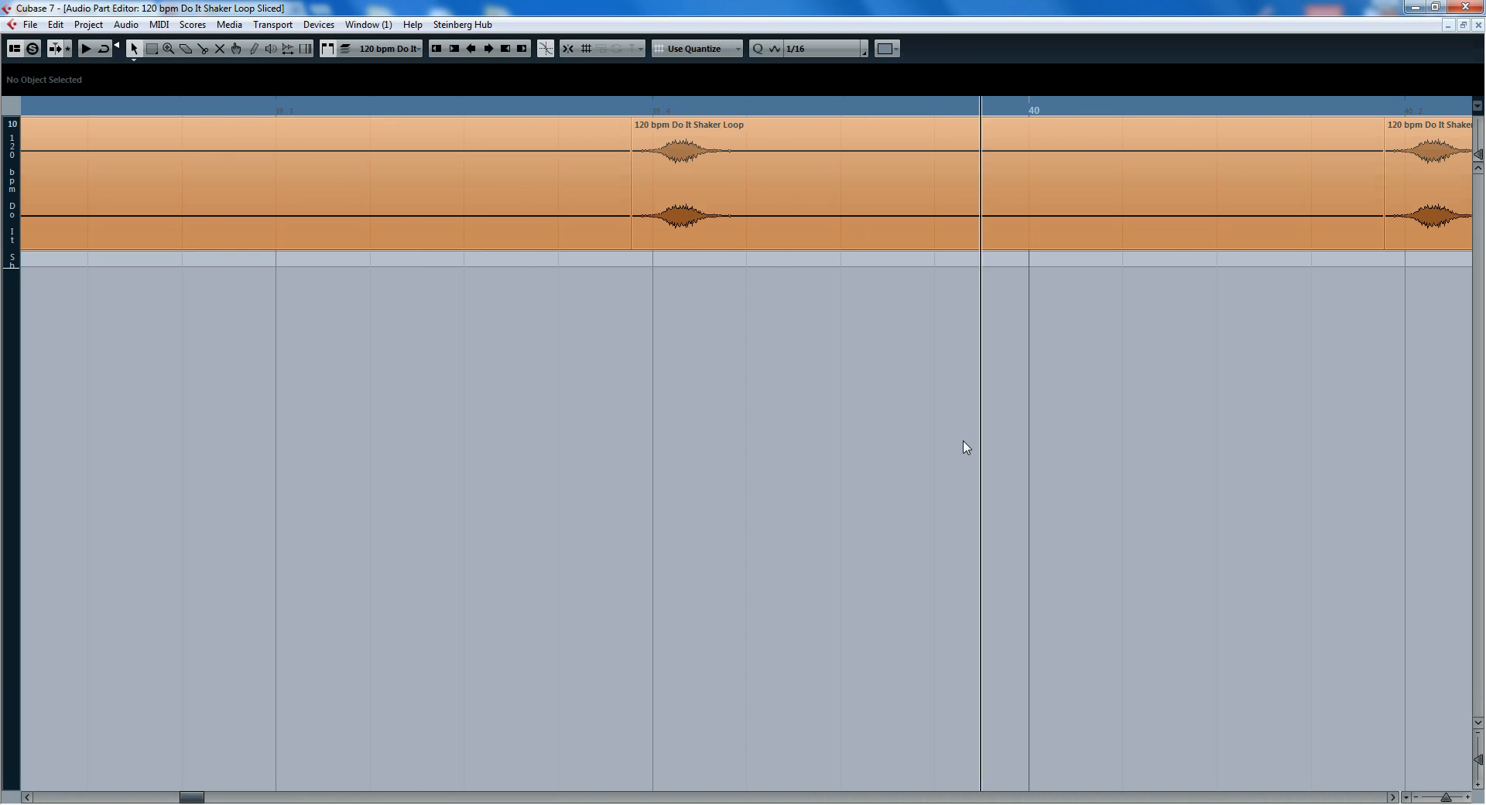
key("ctrl+a")
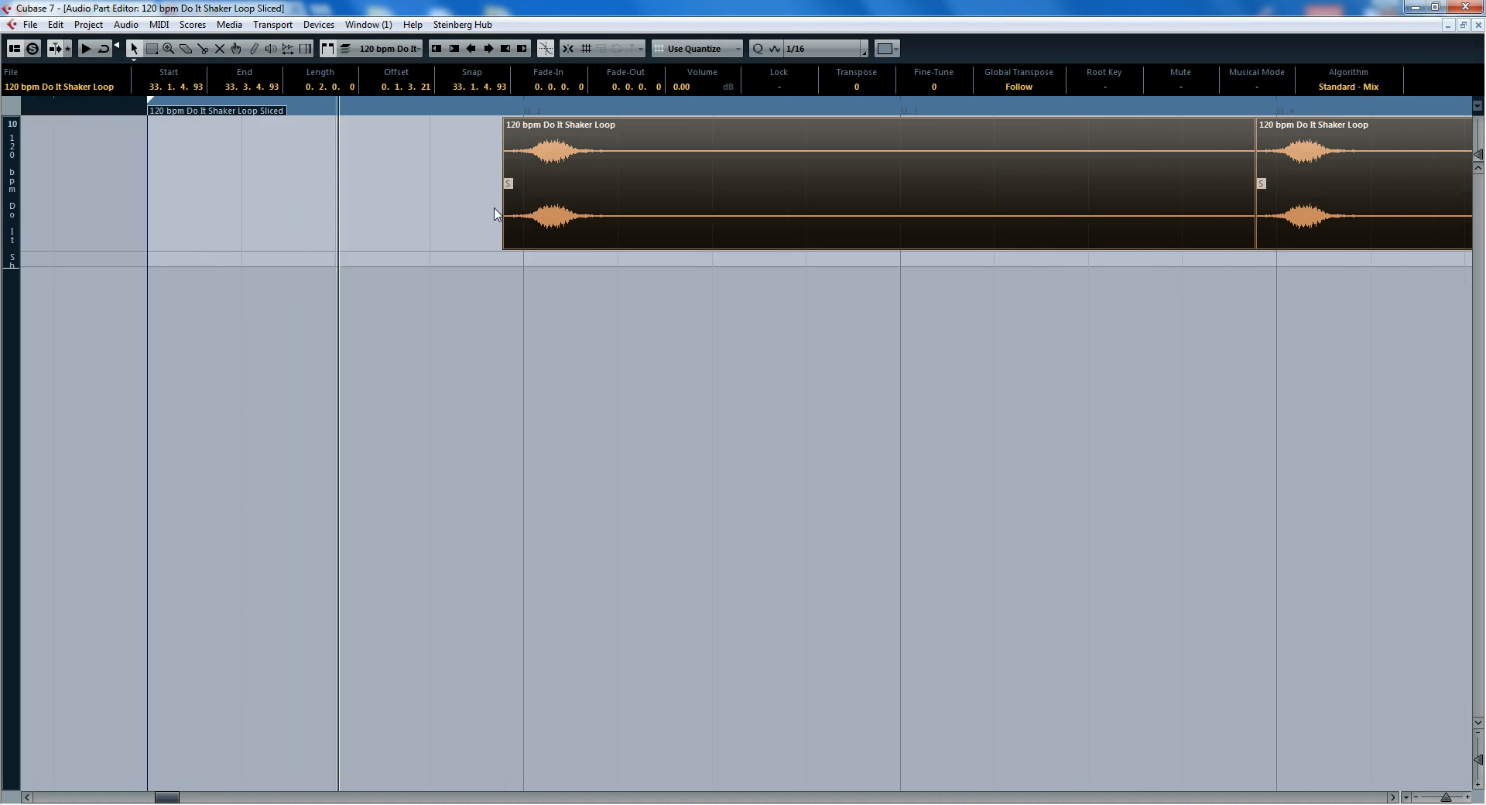
left_click_drag(606, 213, 615, 212)
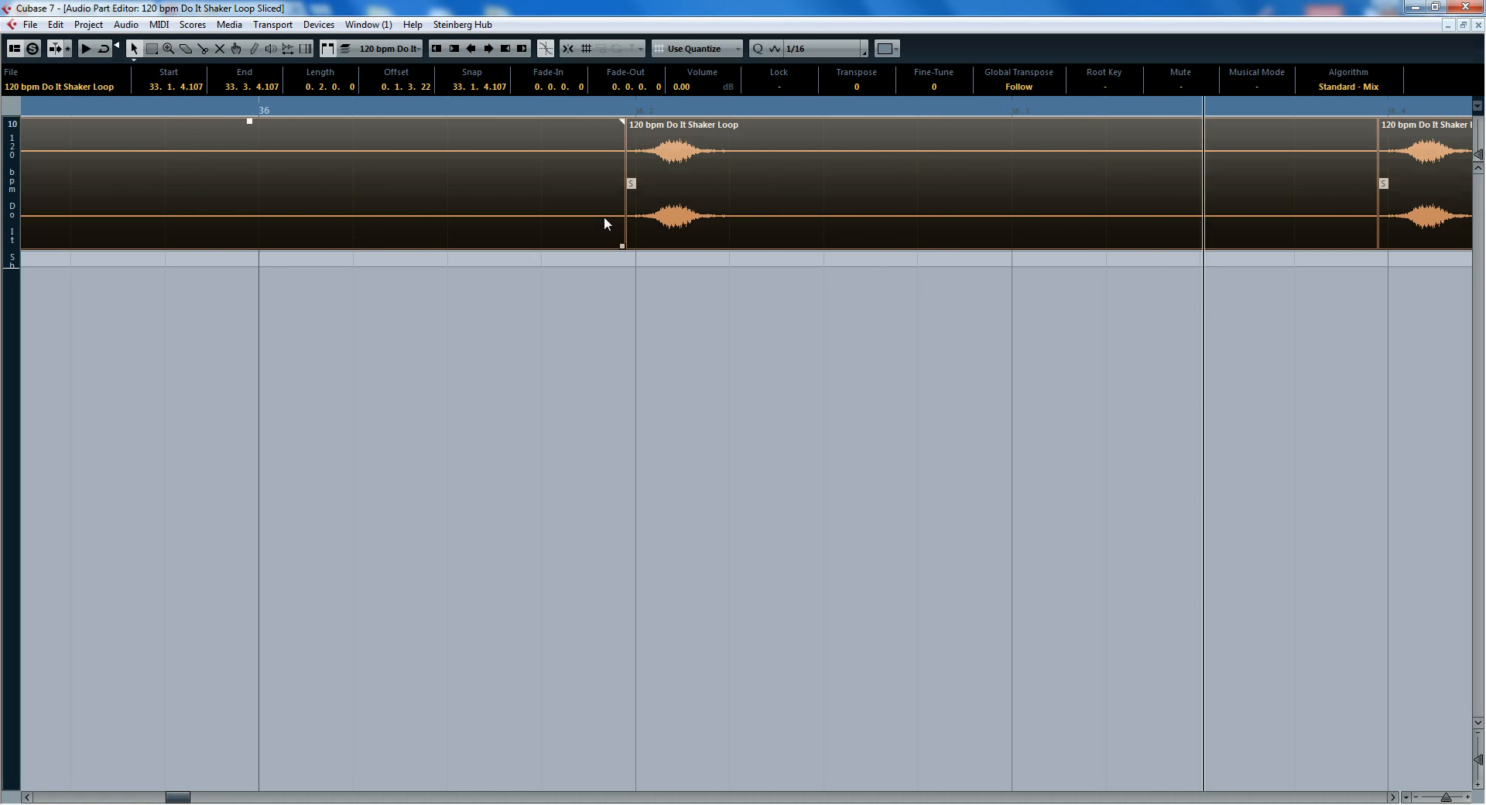
key("ctrl+z")
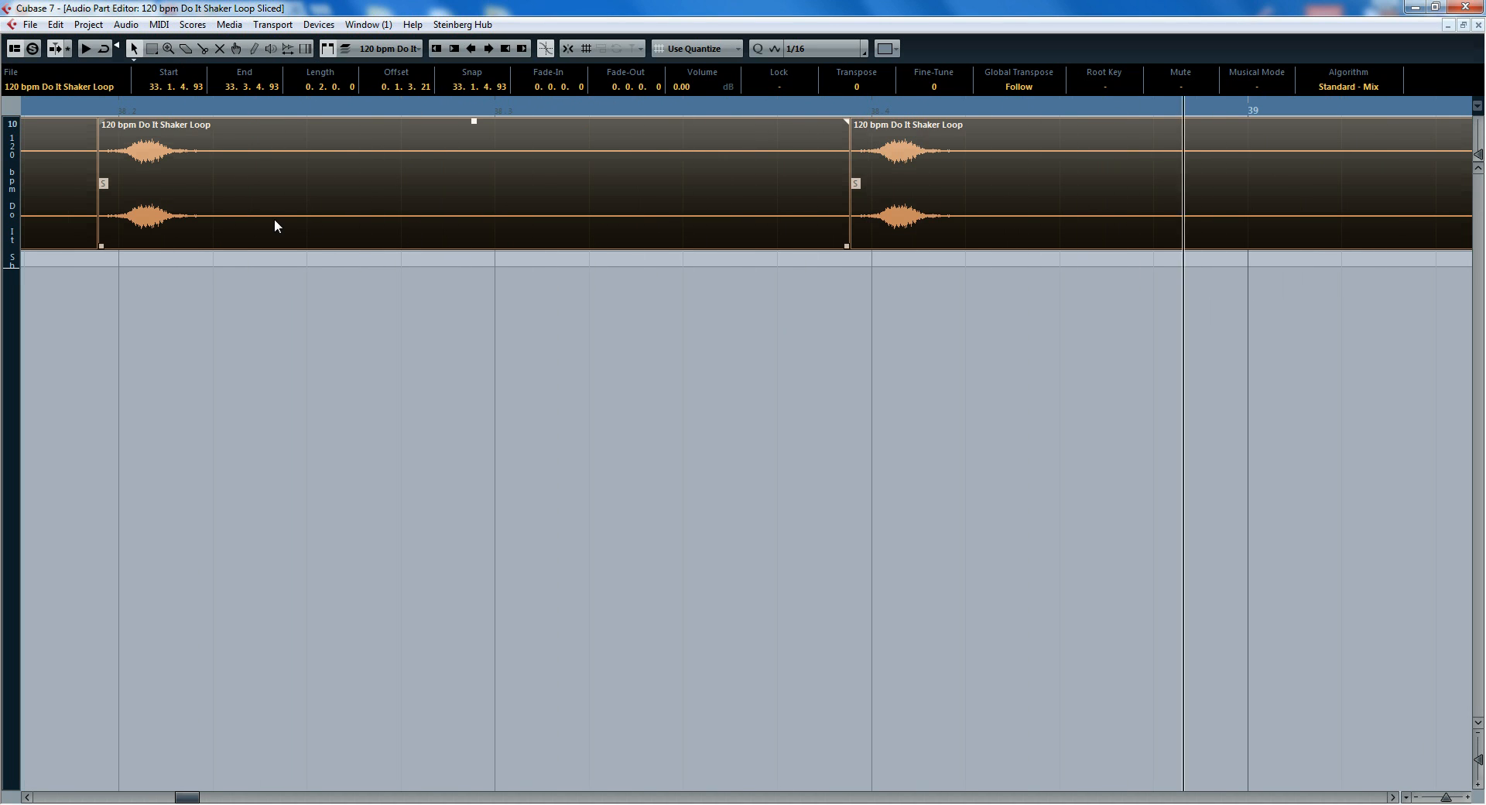
key("Escape")
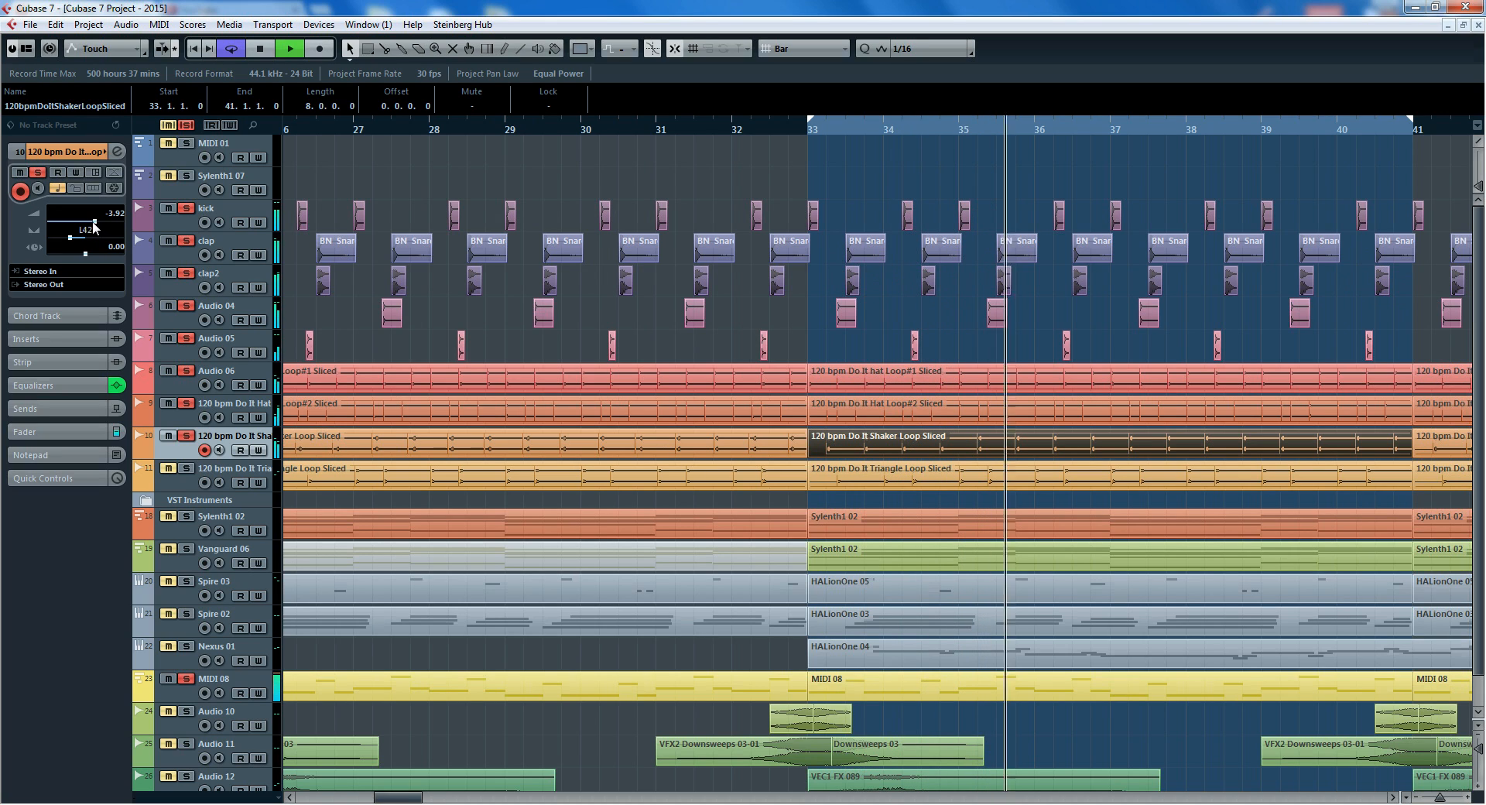
Step: Set the shaker loop track's volume to -9.06 and the soloed triangle loop track's volume to -7.94
left_click_drag(89, 226, 85, 228)
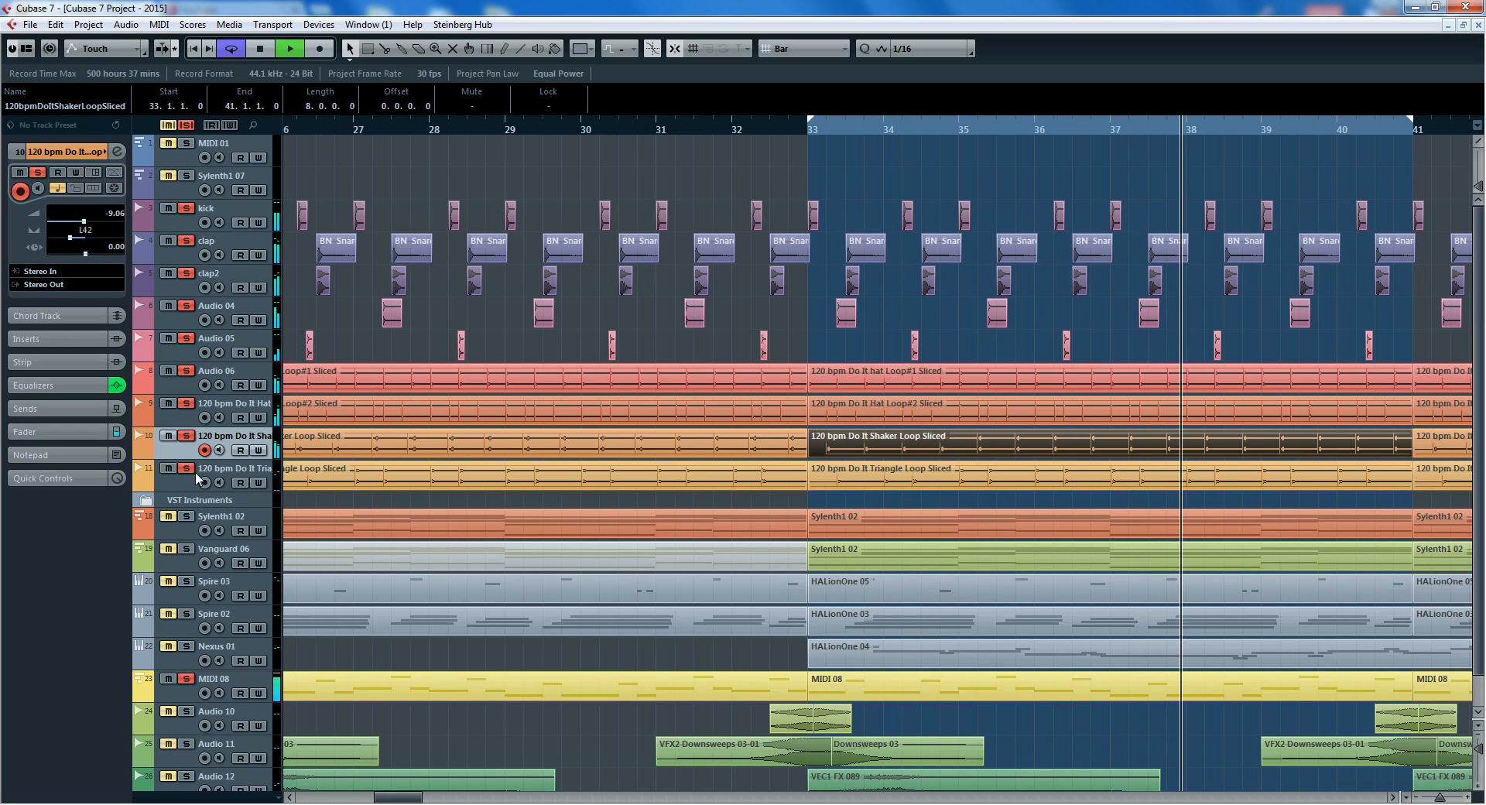
left_click(236, 470)
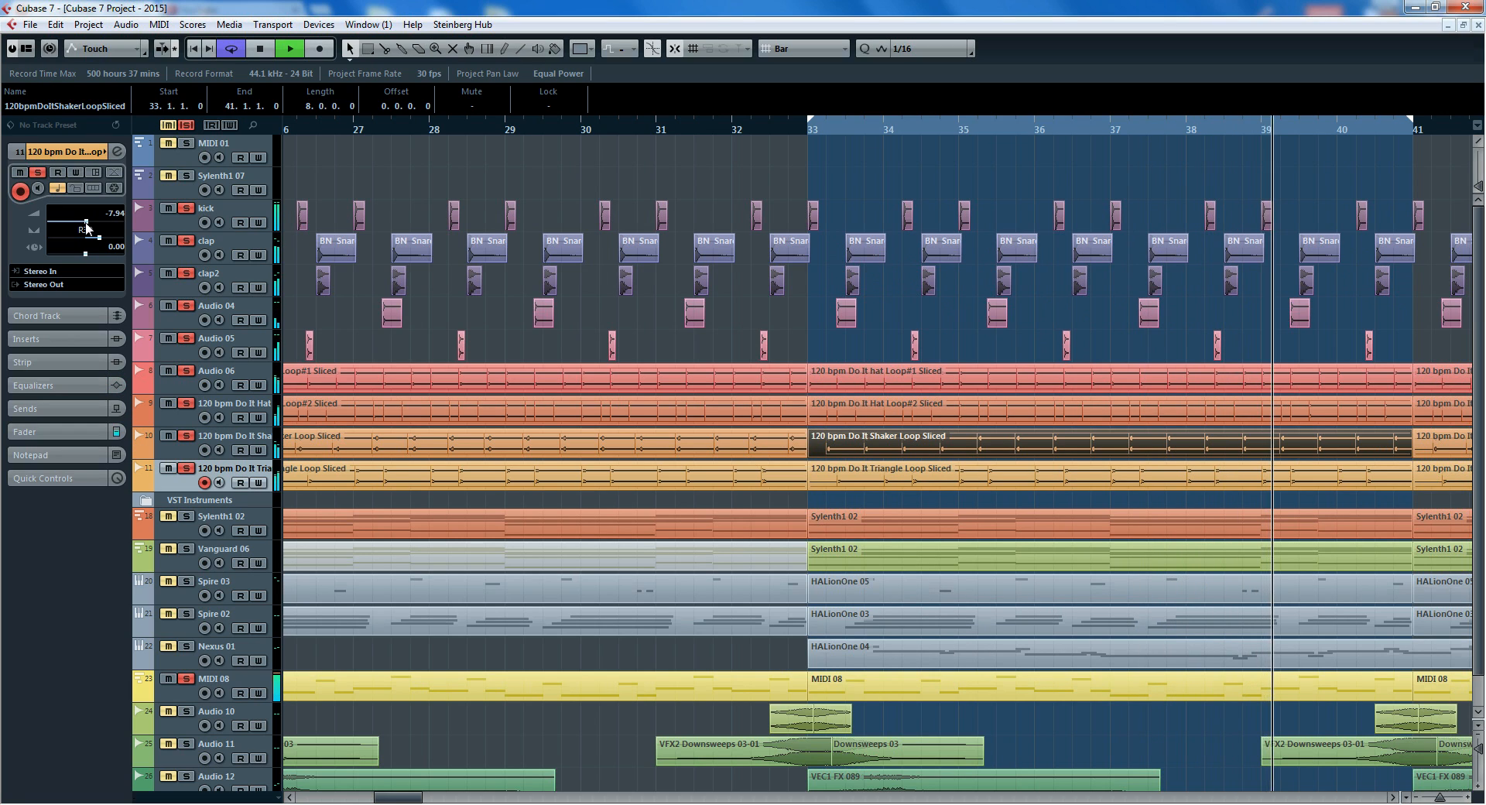
Step: Deactivate all solo states and listen to the full mix while surveying the whole arrangement, stopping playback at the end
left_click(186, 126)
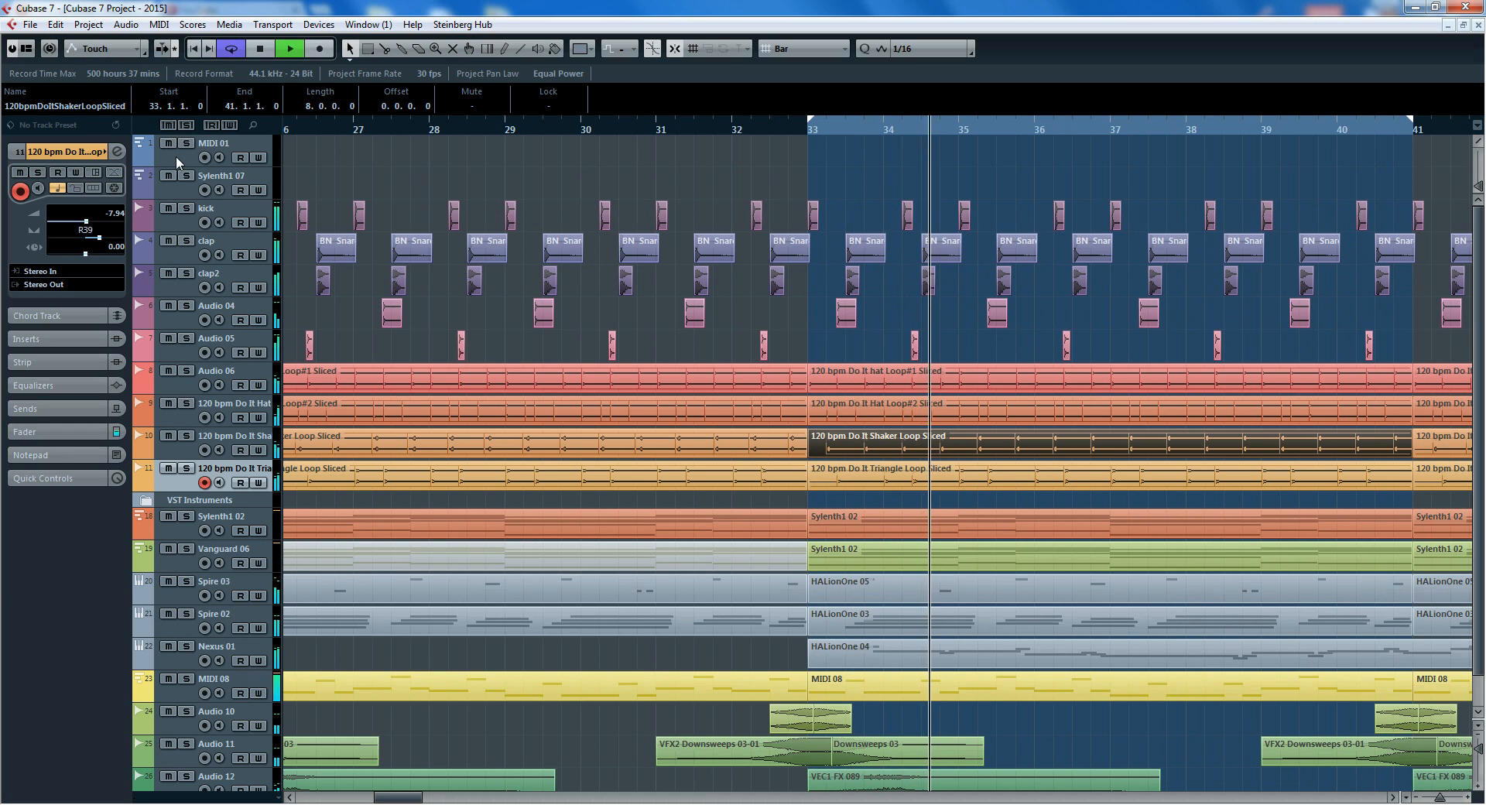
scroll(690, 448, "down", 1)
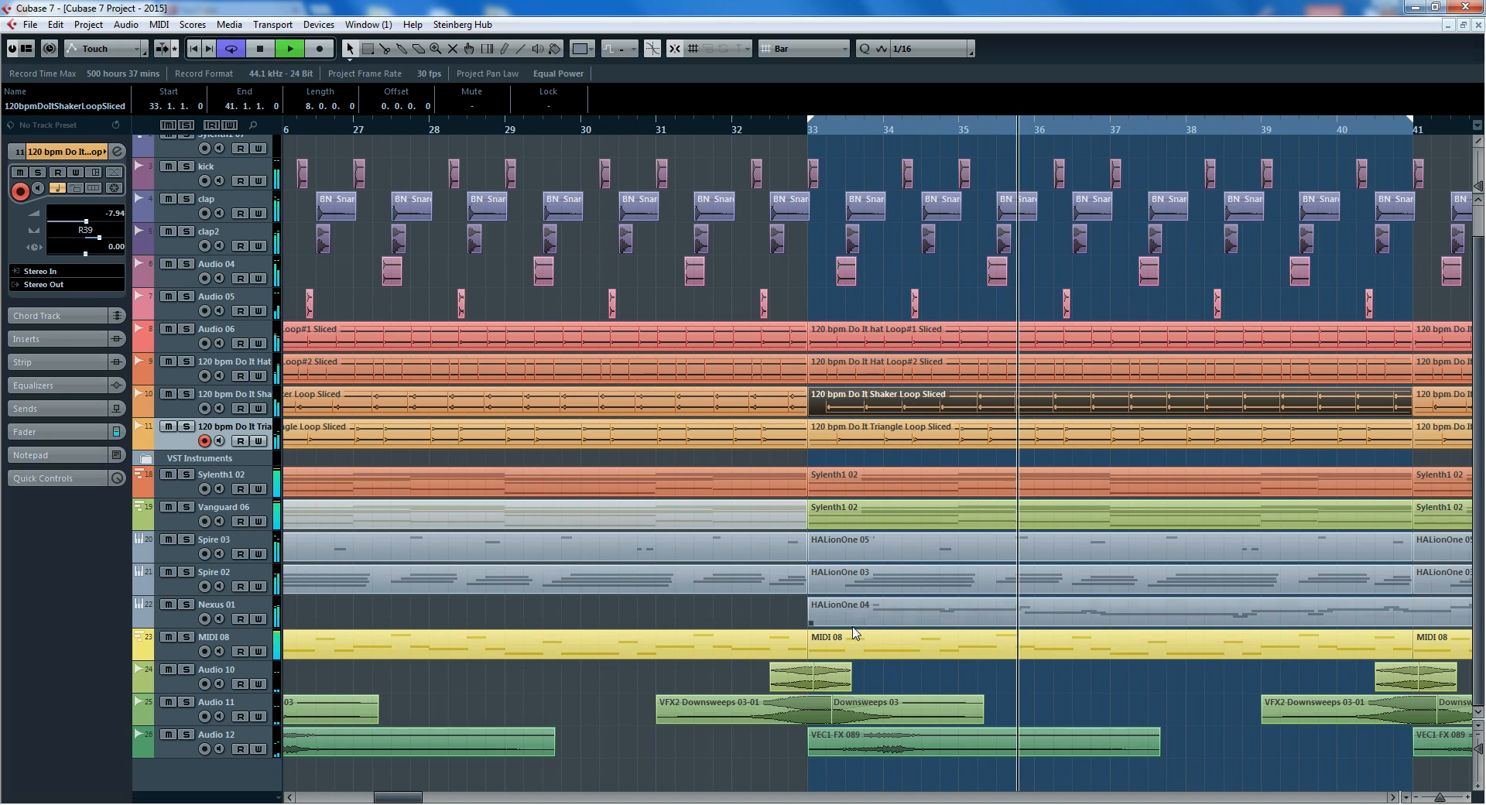
key("g")
key("g")
key("g")
key("g")
key("g")
key("g")
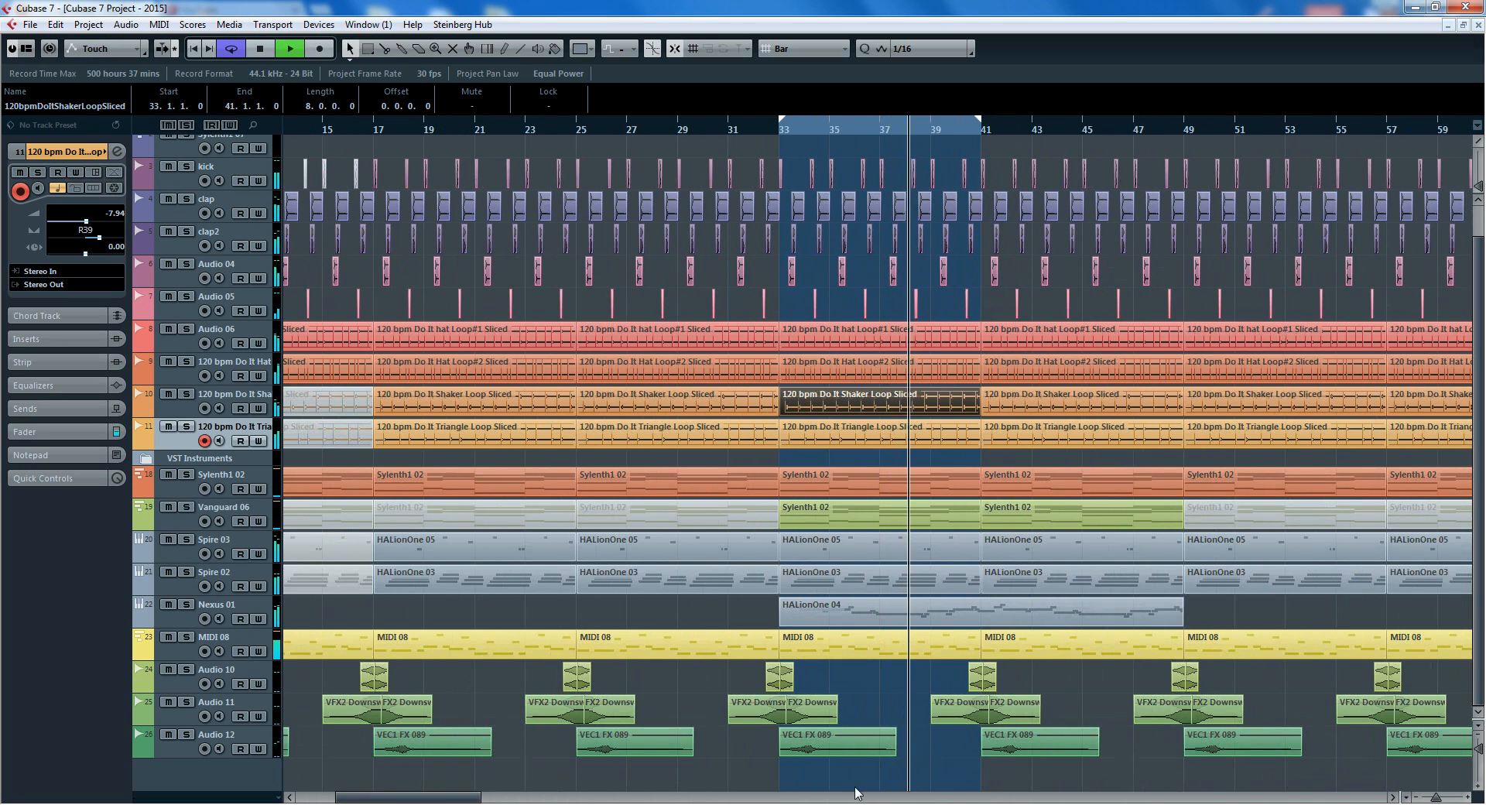
key("g")
key("g")
key("g")
key("g")
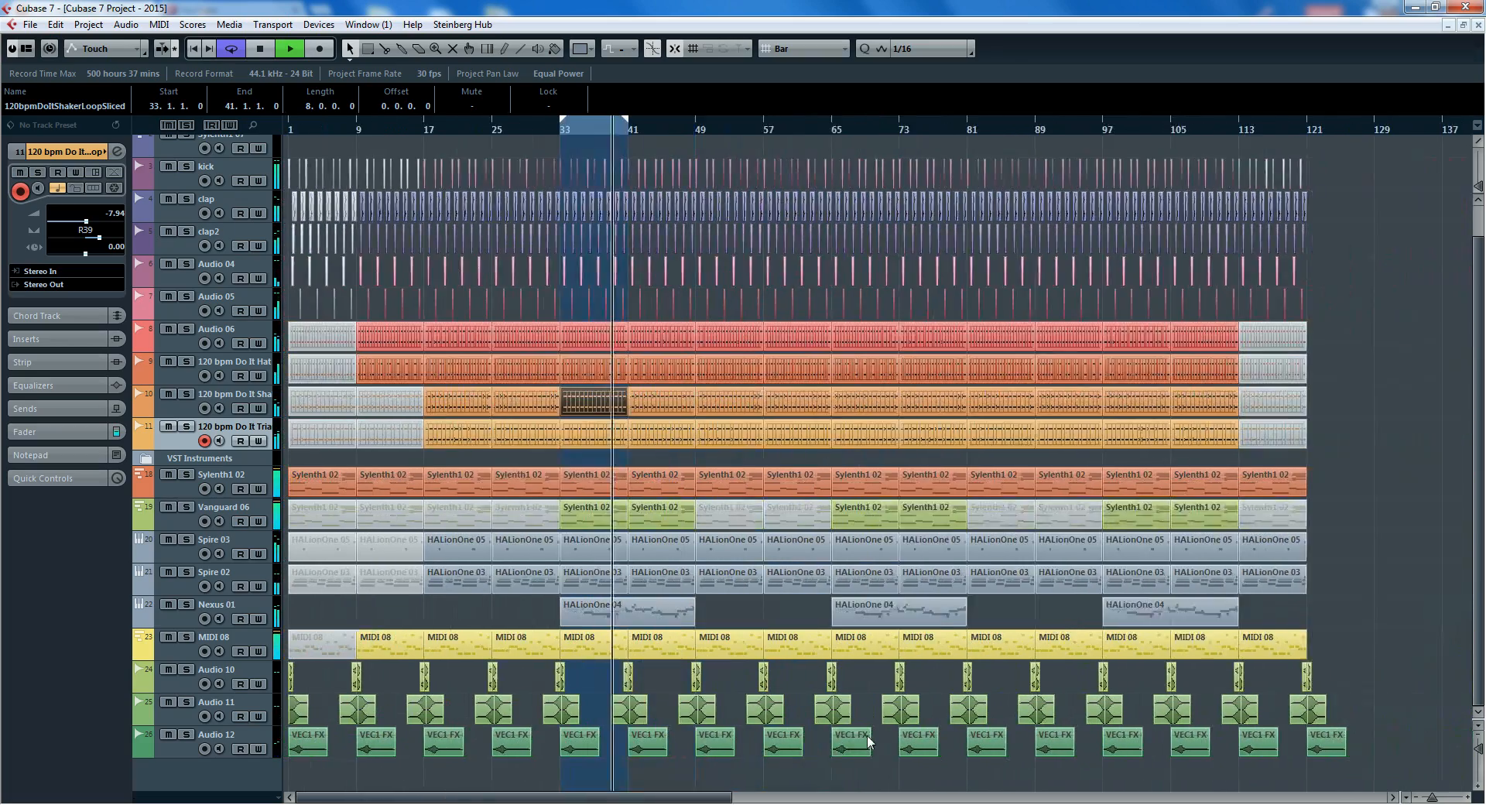
key("g")
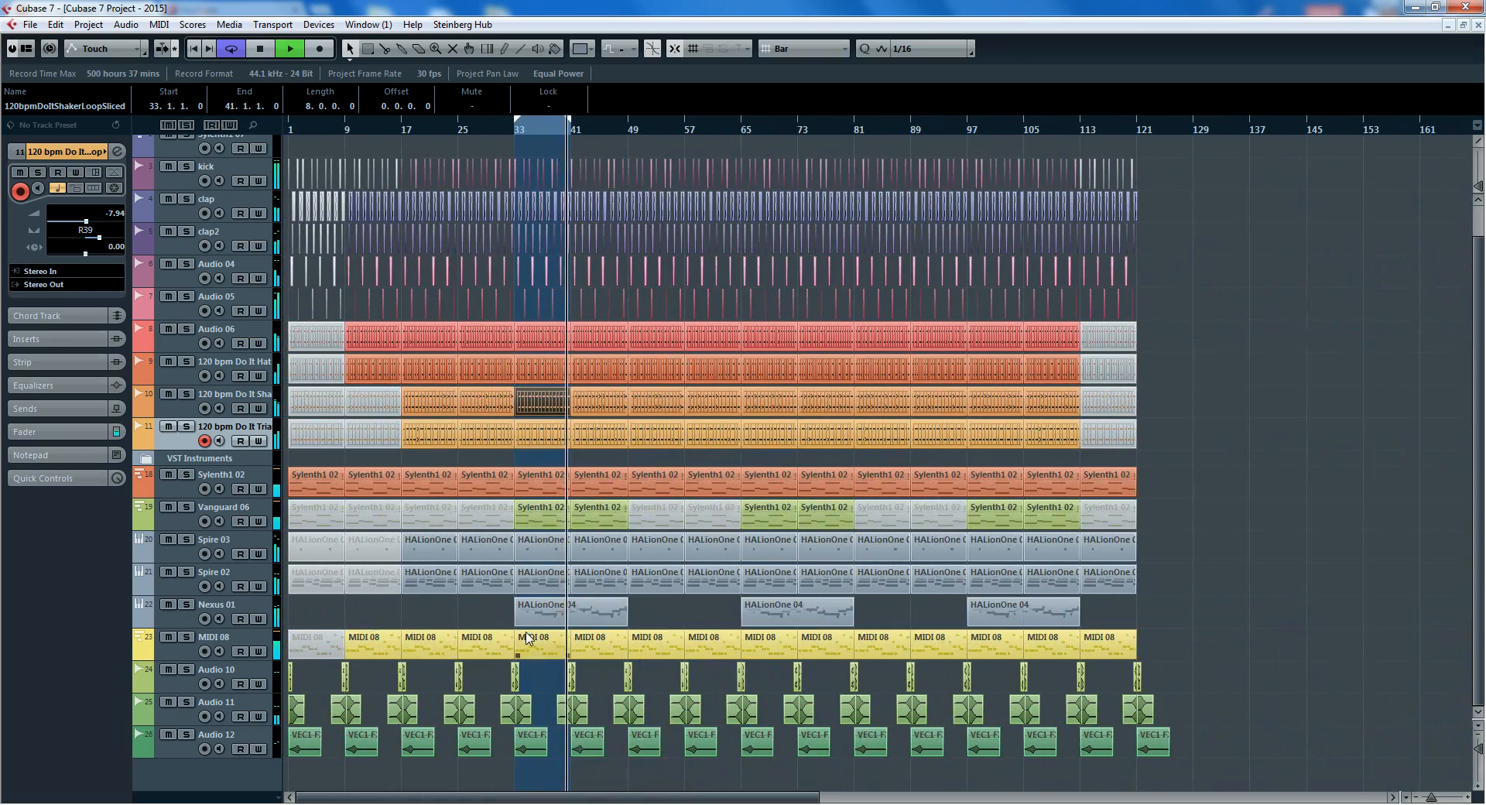
key("h")
key("h")
key("h")
key("h")
key("h")
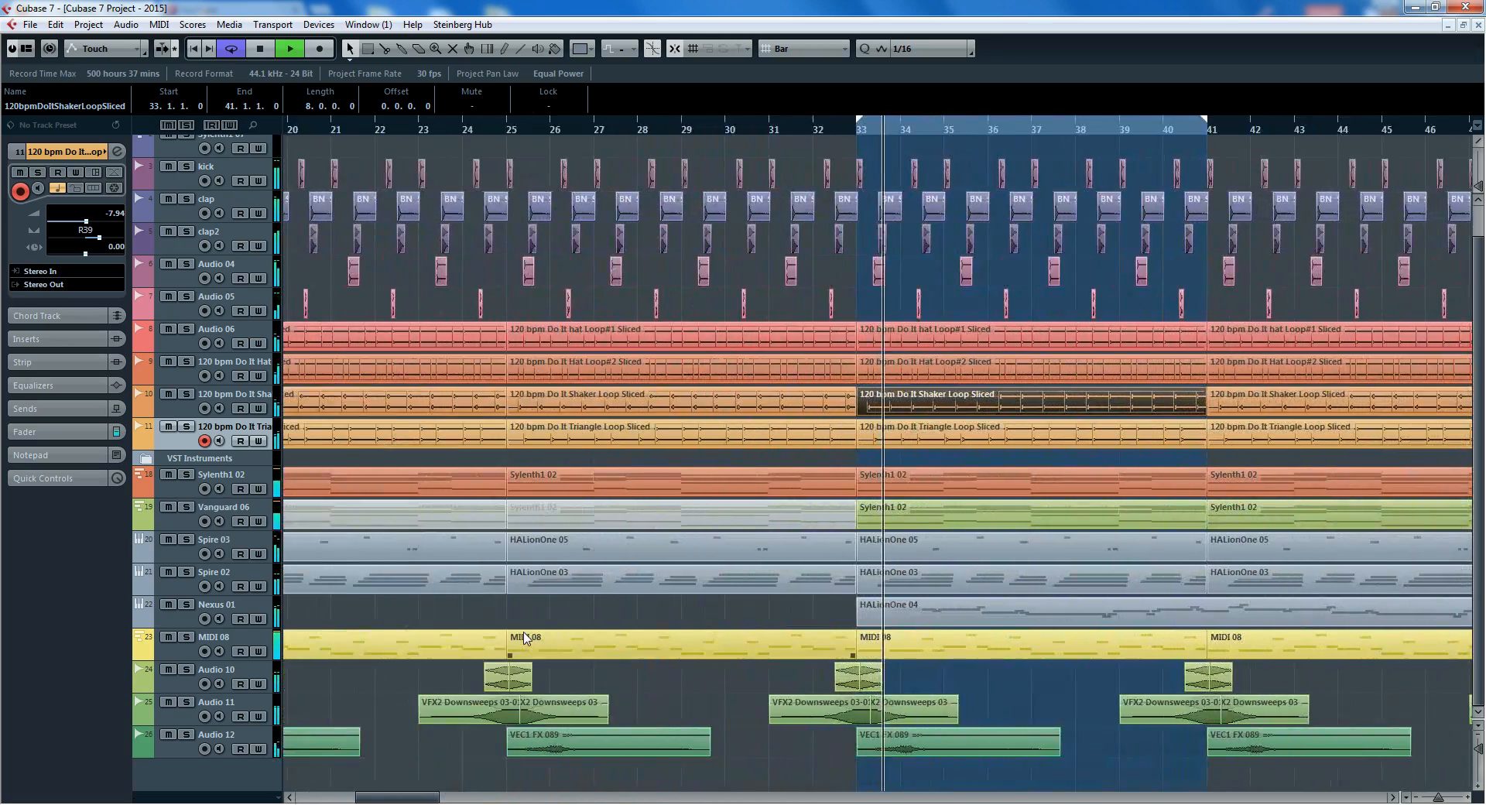
key("h")
key("h")
left_click_drag(402, 801, 423, 799)
key("g")
key("g")
key("g")
key("g")
key("g")
key("g")
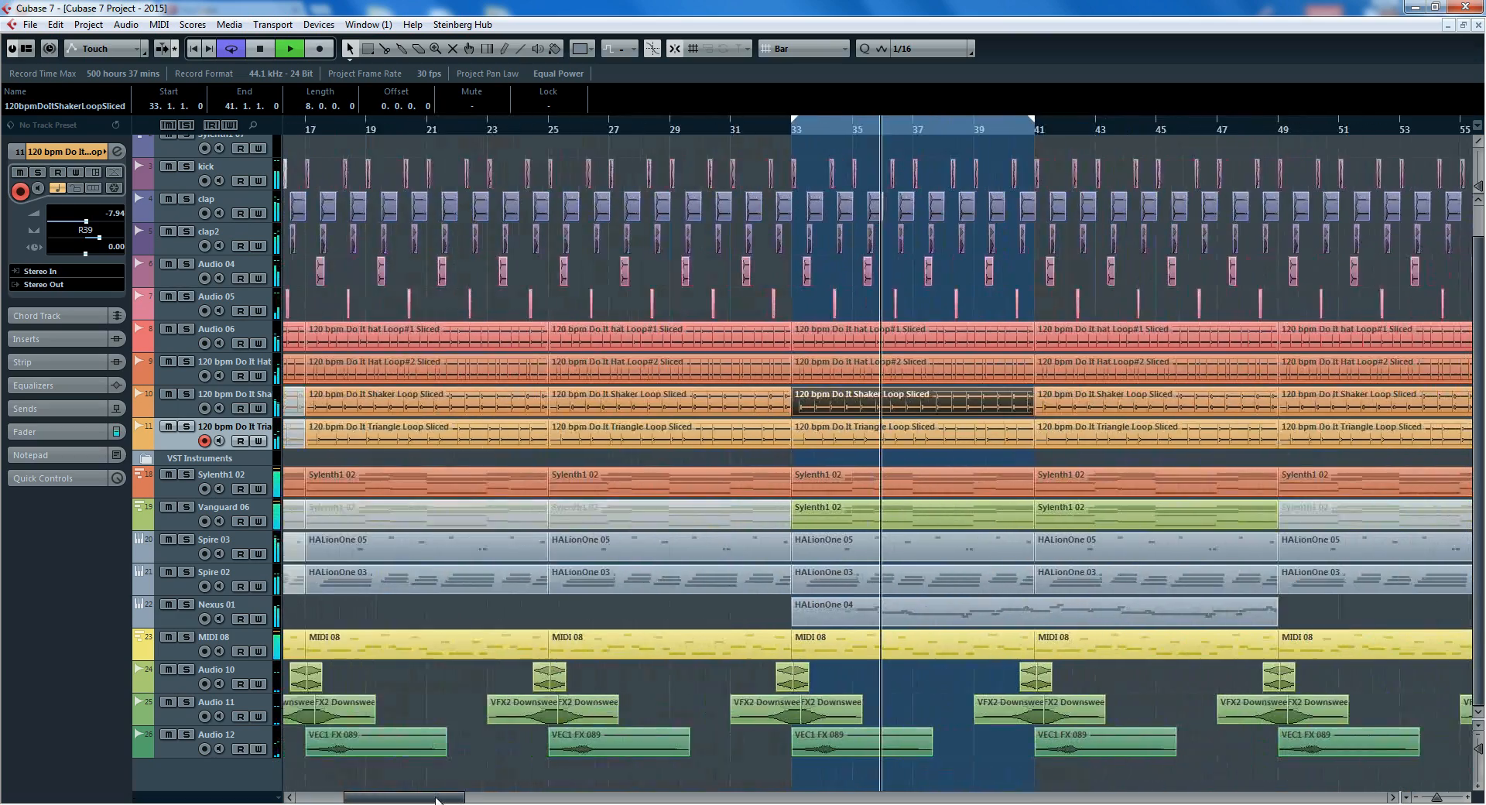
key("space")
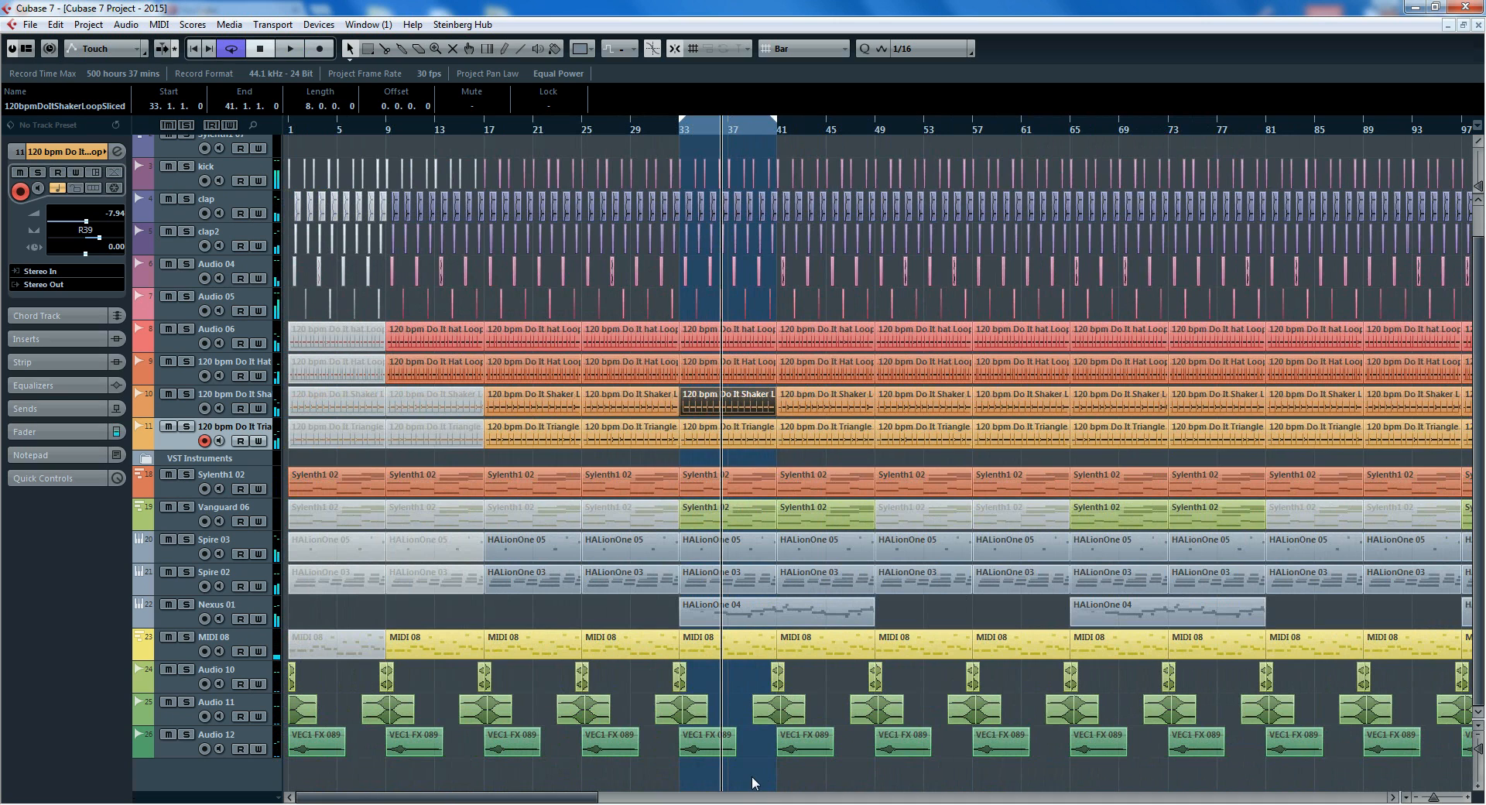
Step: Select all events in the project and set the locators around the whole arrangement
key("g")
key("g")
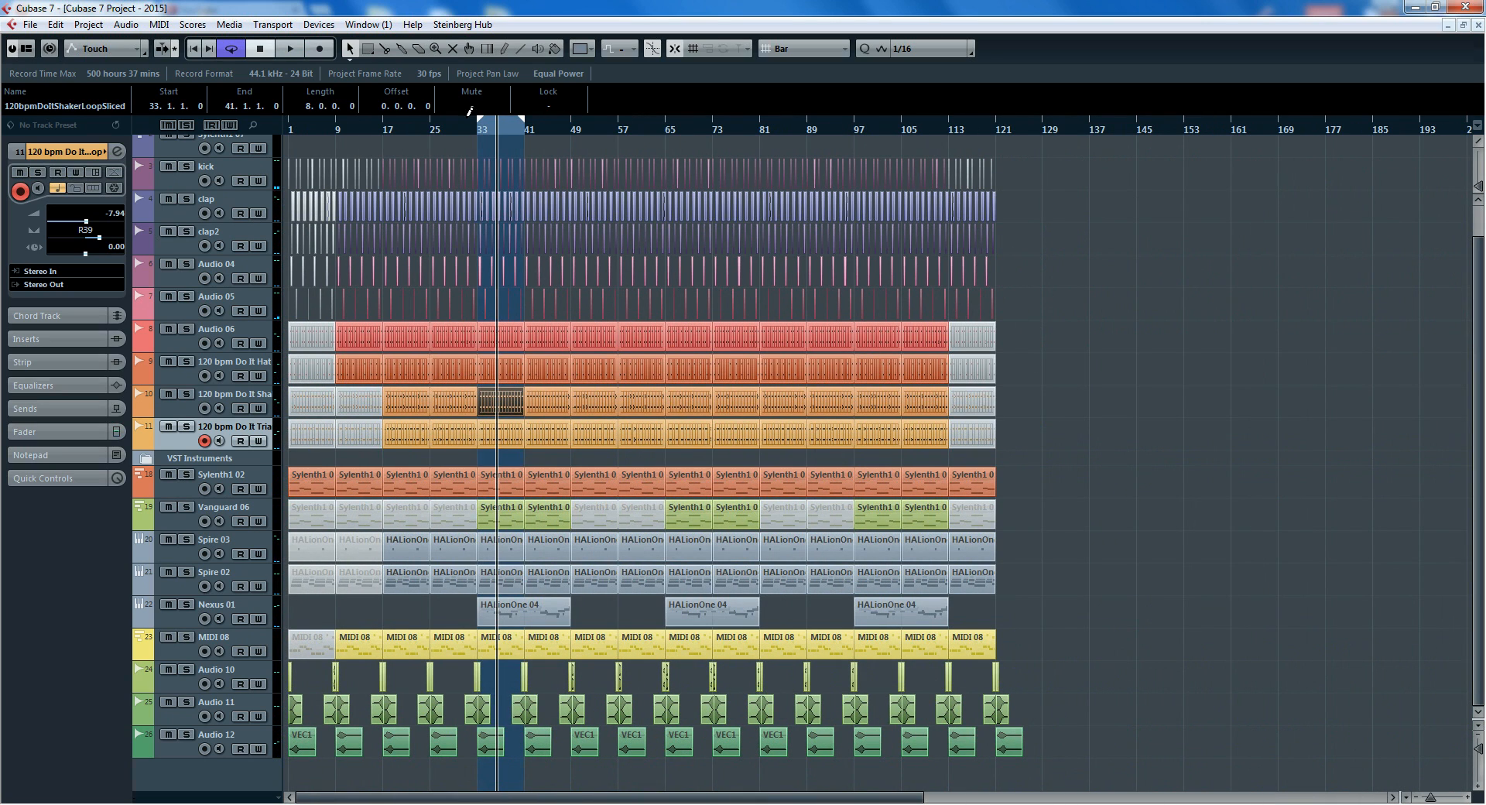
key("ctrl+a")
key("p")
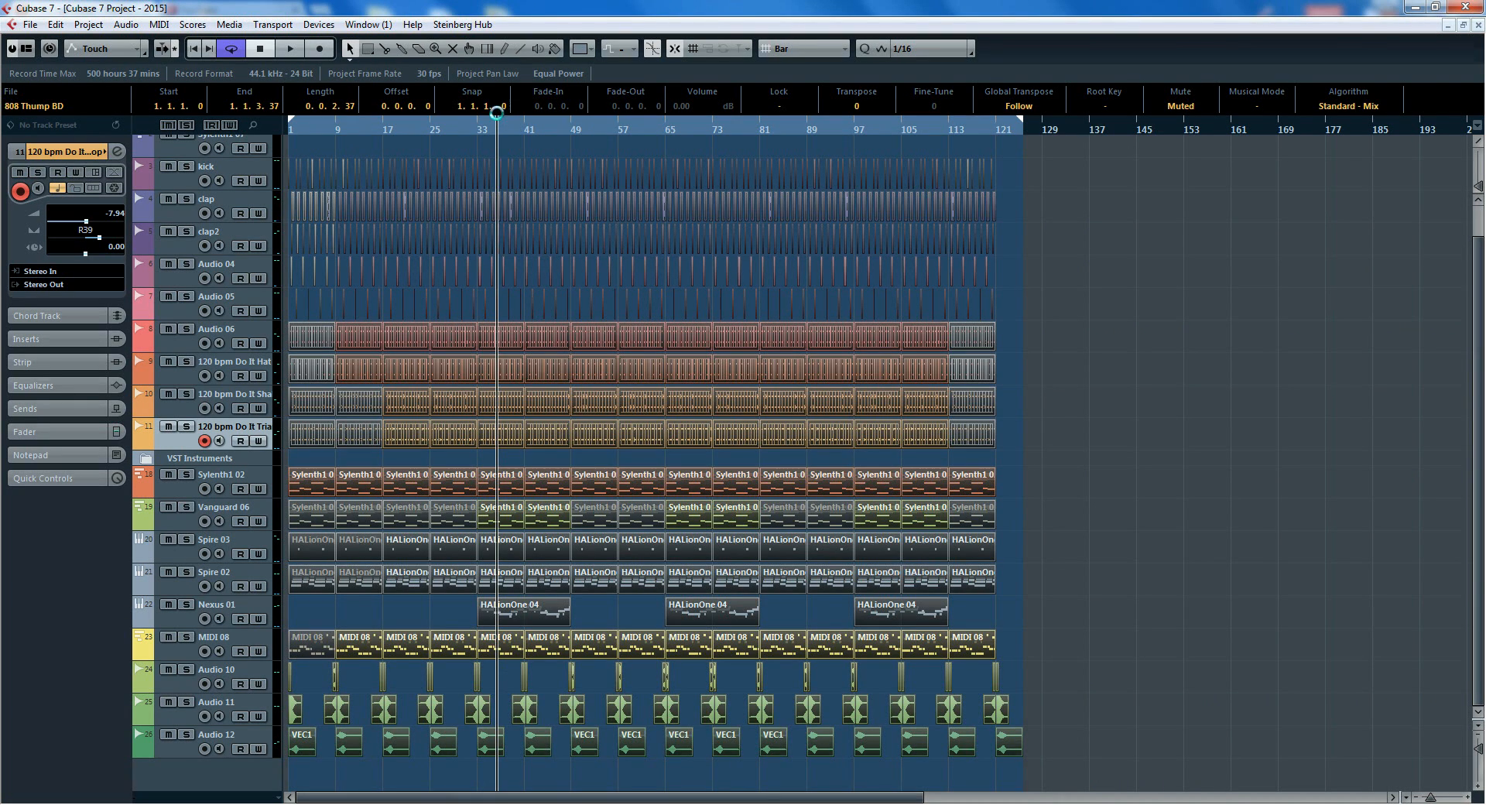